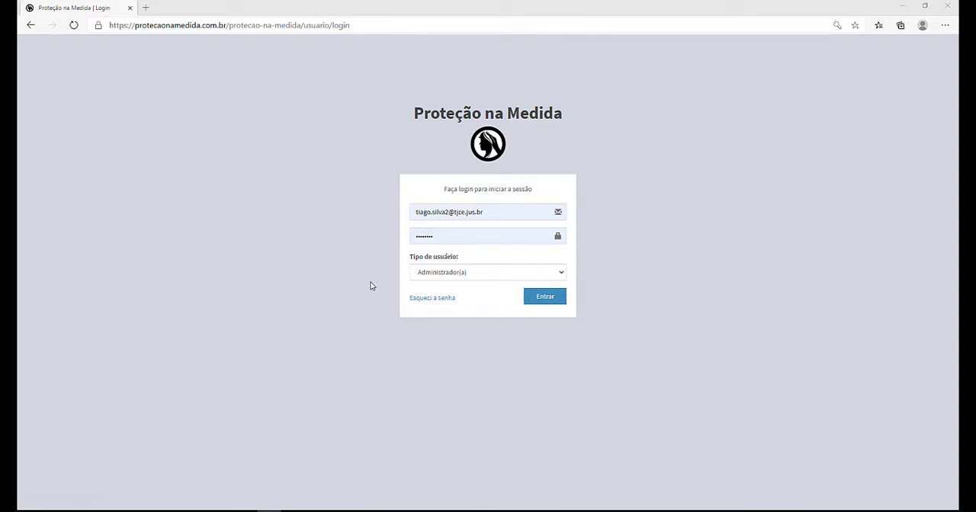
Step: Set the login user type to Judiciário
left_click(510, 274)
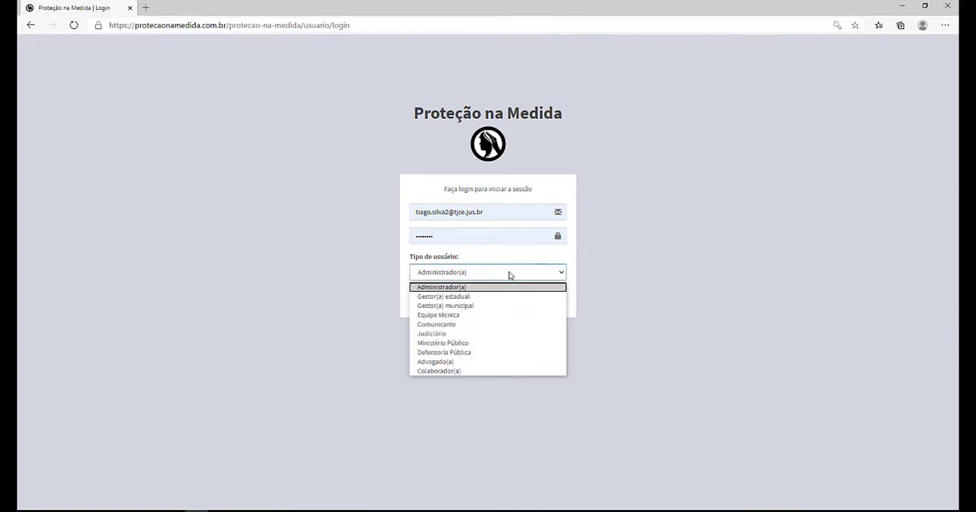
left_click(469, 317)
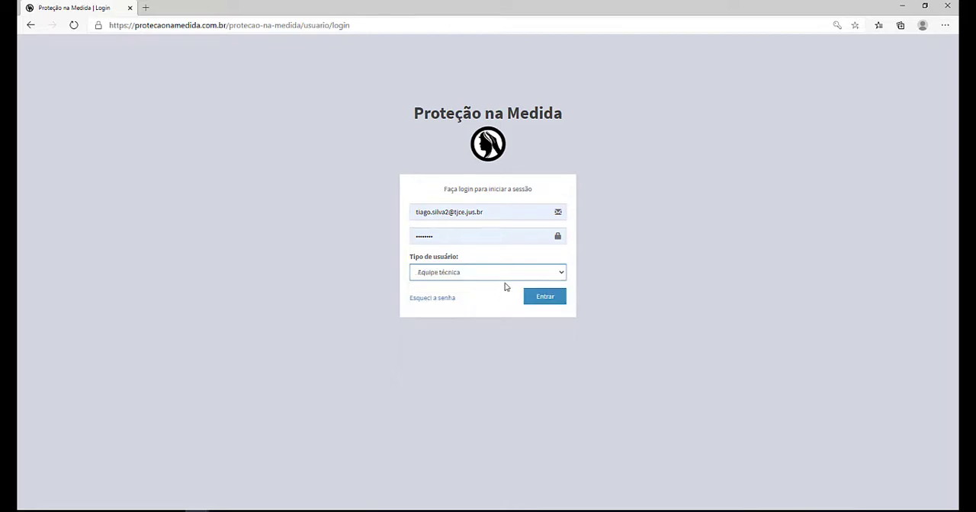
left_click(557, 276)
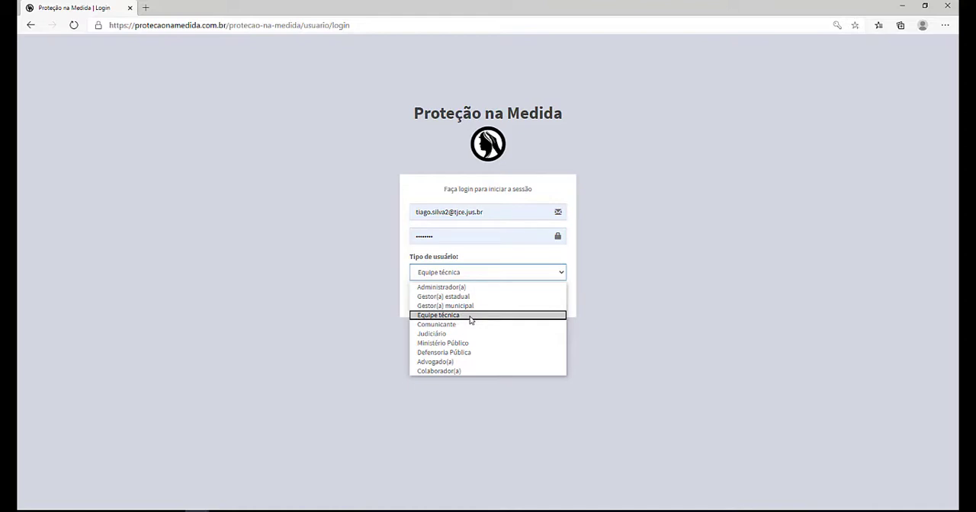
left_click(430, 336)
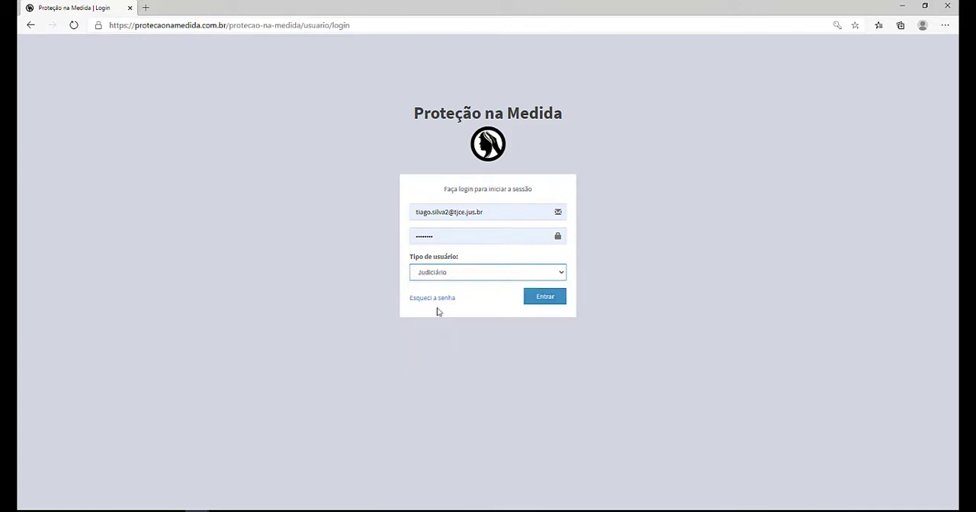
left_click(454, 281)
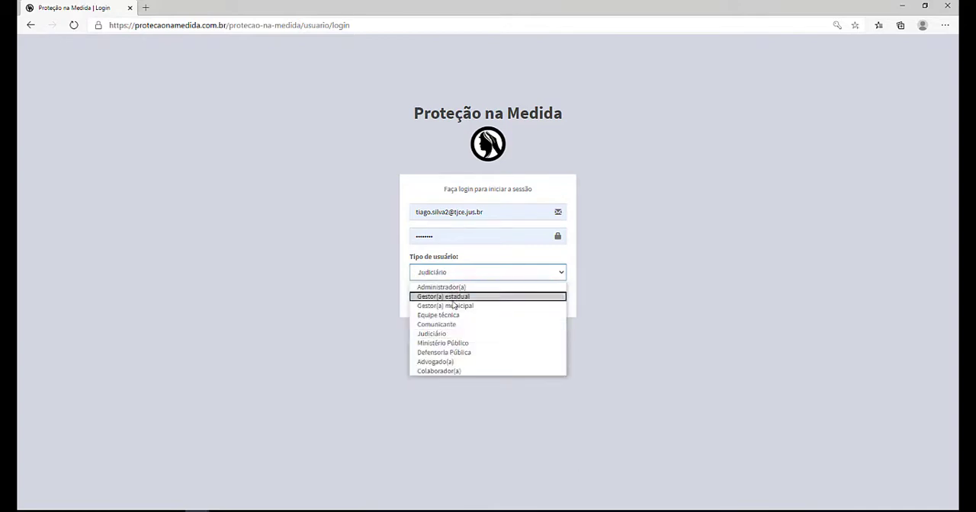
left_click(449, 336)
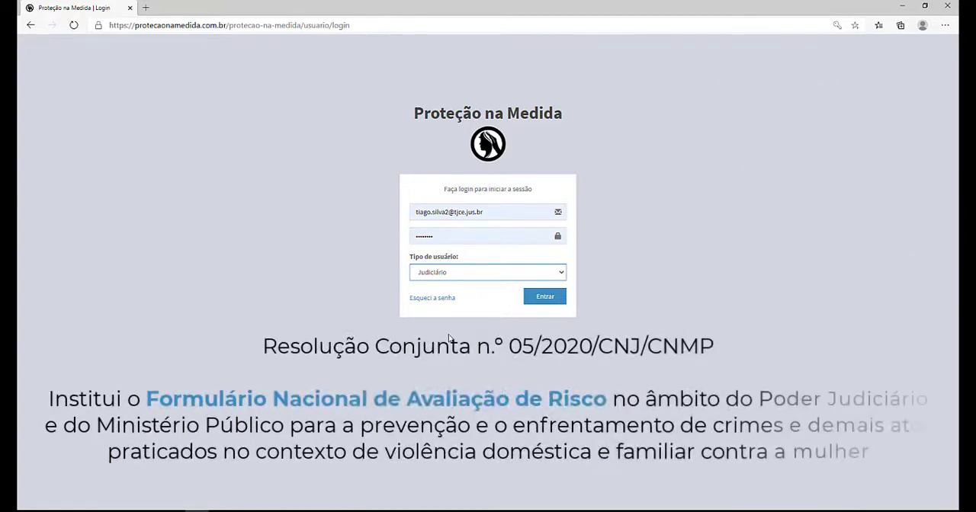
left_click(472, 279)
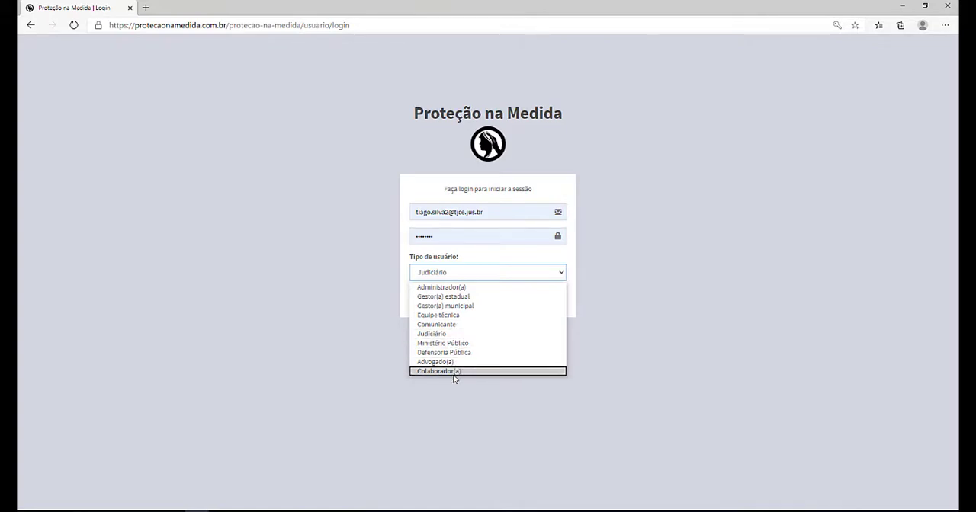
left_click(604, 284)
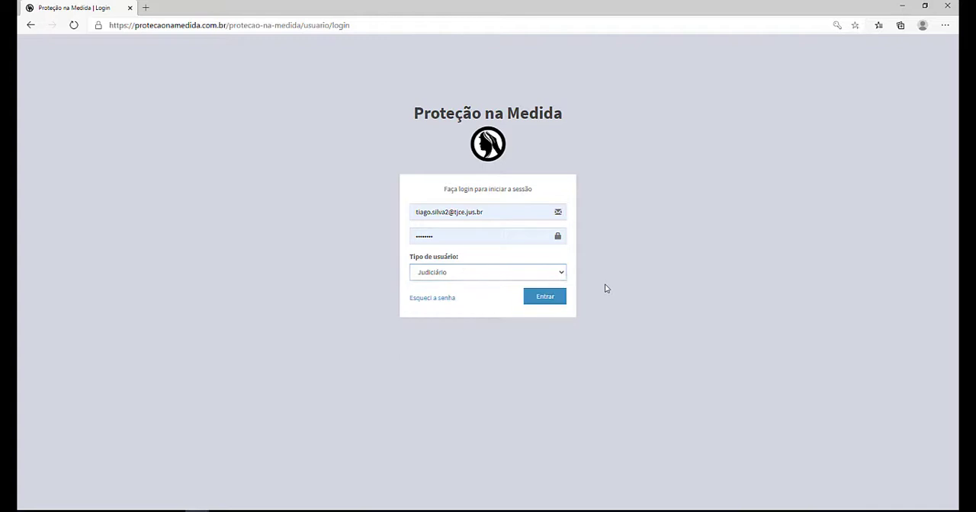
Step: Sign in with the prefilled e-mail and password
left_click(475, 272)
left_click(475, 282)
left_click(543, 298)
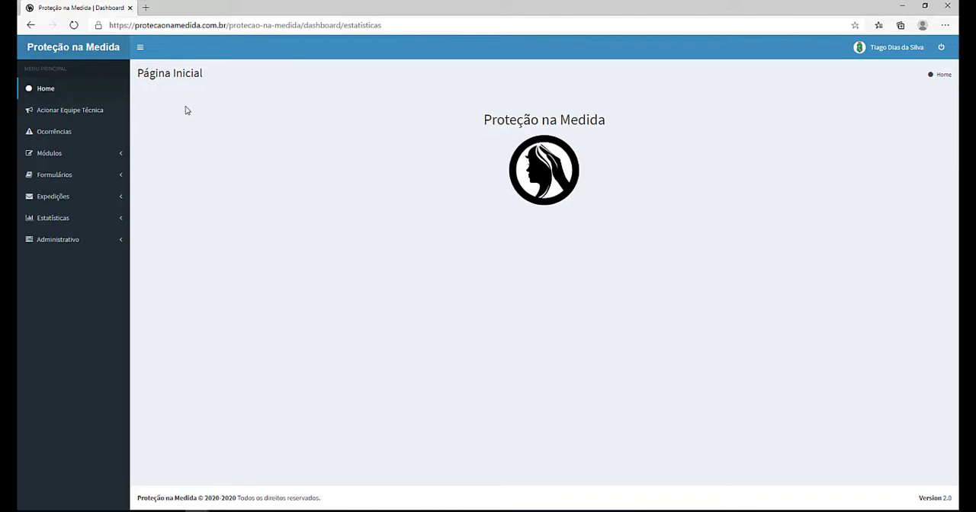
Step: Open the technical team dispatch form and set the occurrence date to 16/06/2020
left_click(102, 111)
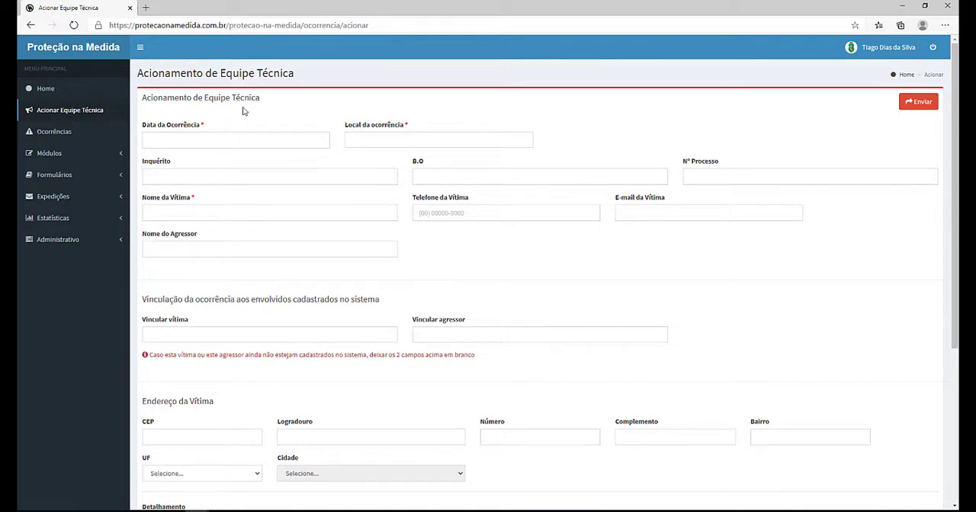
left_click(266, 140)
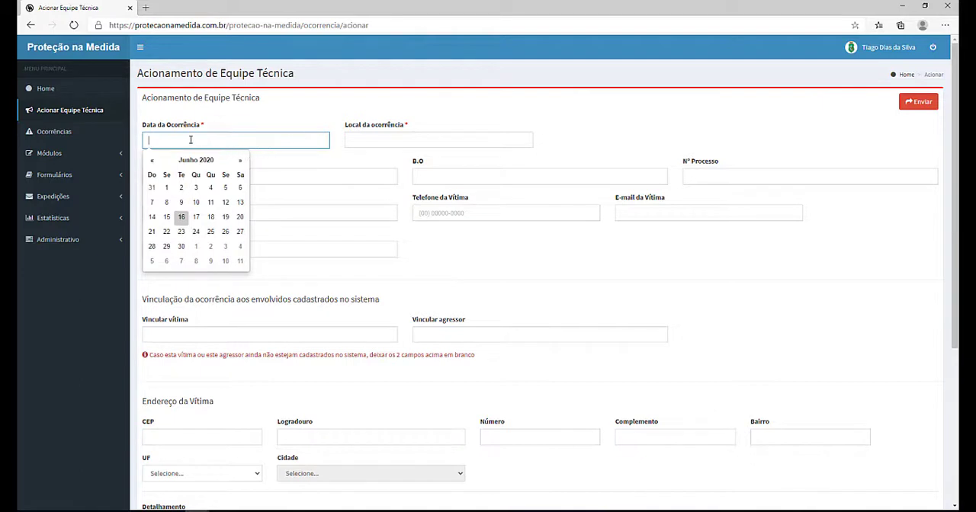
left_click(181, 223)
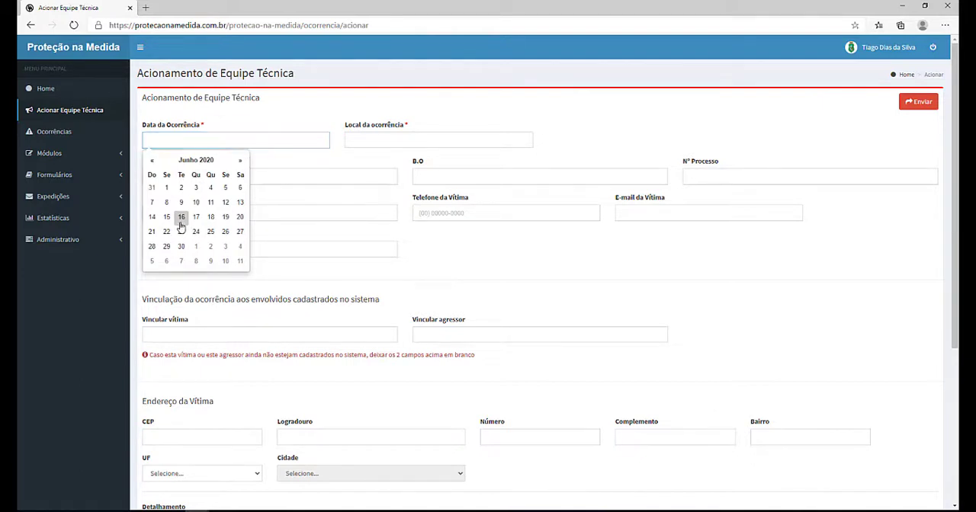
Step: Set the occurrence location to Acaraú - CE
left_click(394, 139)
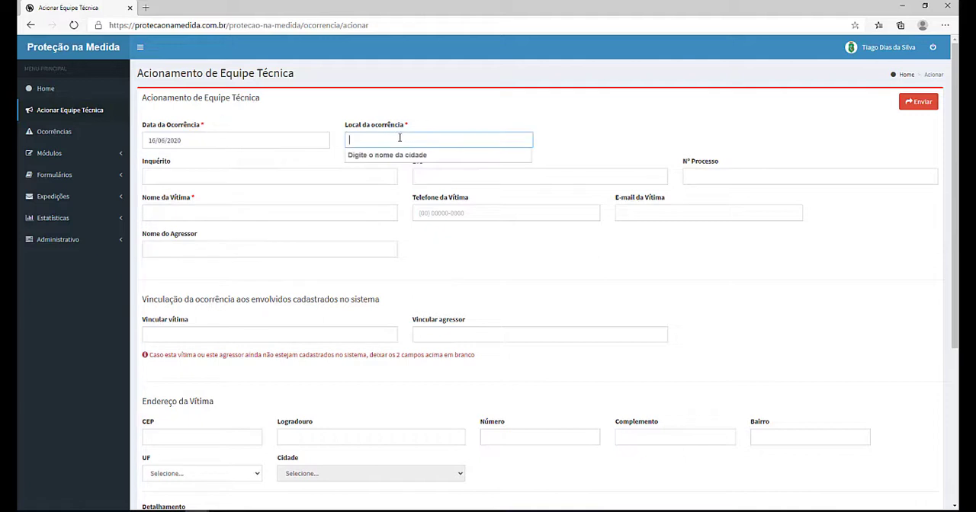
type("acara")
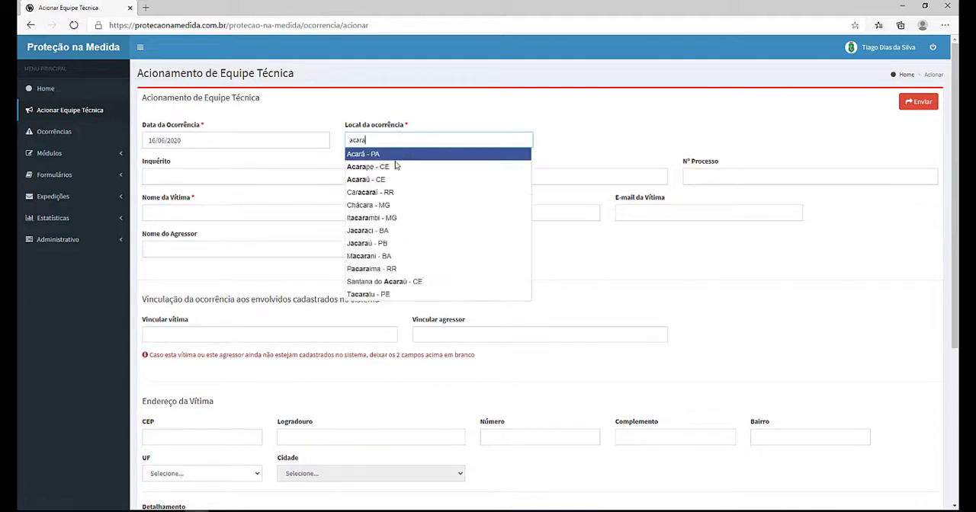
left_click(373, 177)
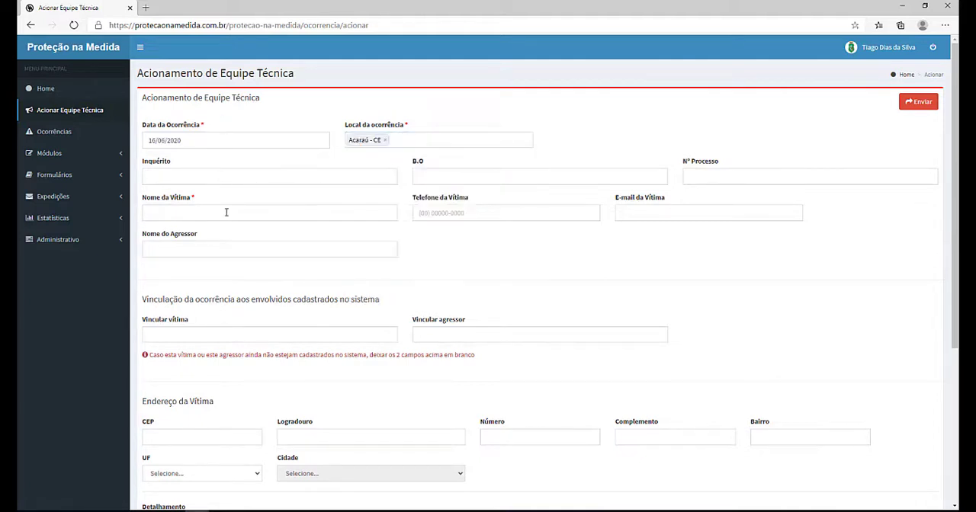
Step: Enter the victim's full name in the dispatch form
left_click(211, 207)
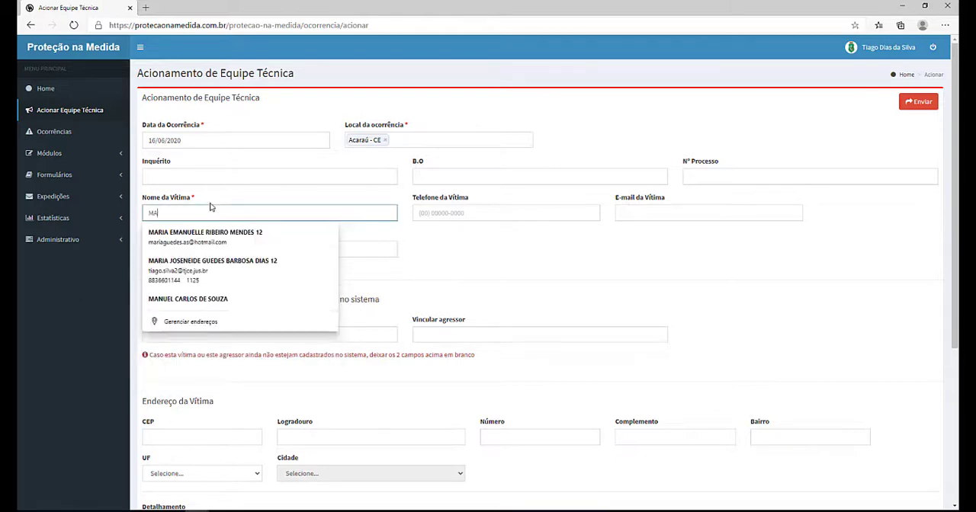
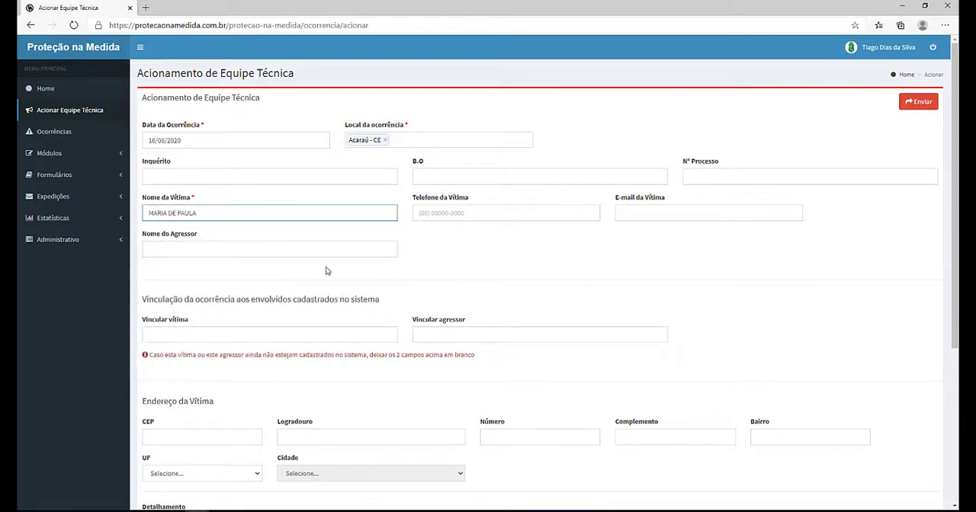
Step: Attach the BOTERO PDF document to the occurrence, locating it by searching the drive for BO
scroll(328, 271, "down", 3)
scroll(314, 359, "up", 3)
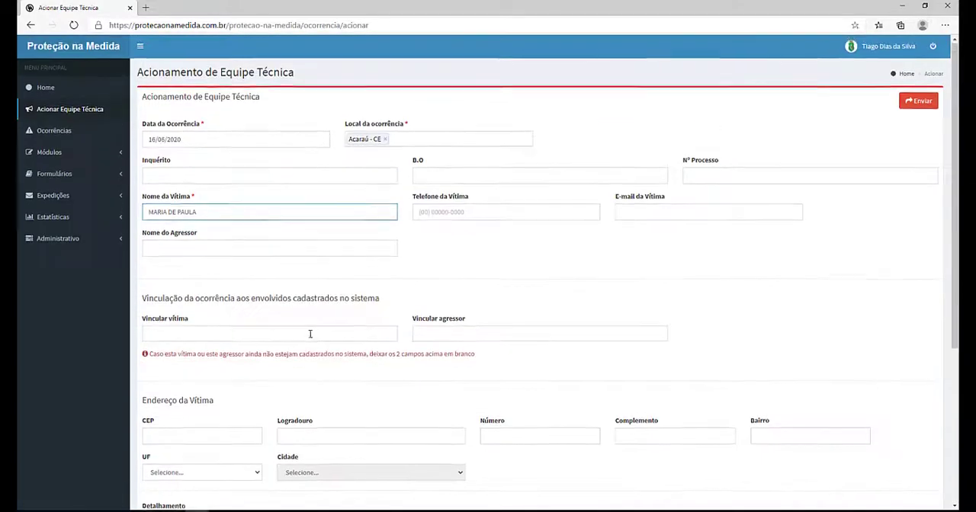
scroll(336, 282, "down", 3)
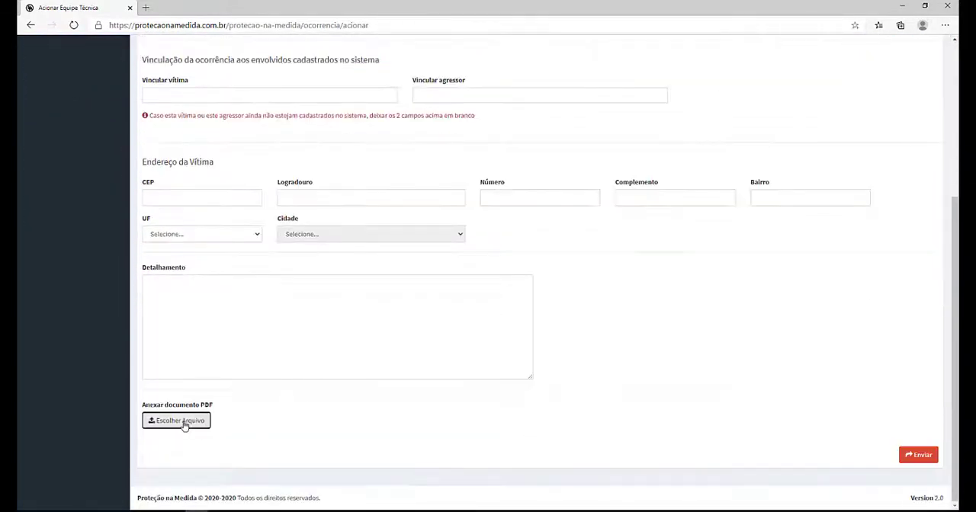
left_click(185, 424)
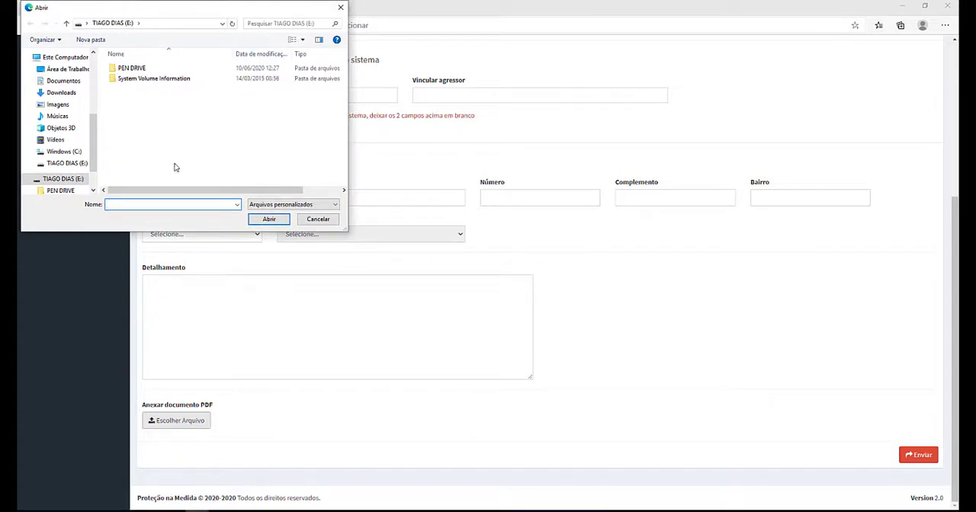
left_click(259, 24)
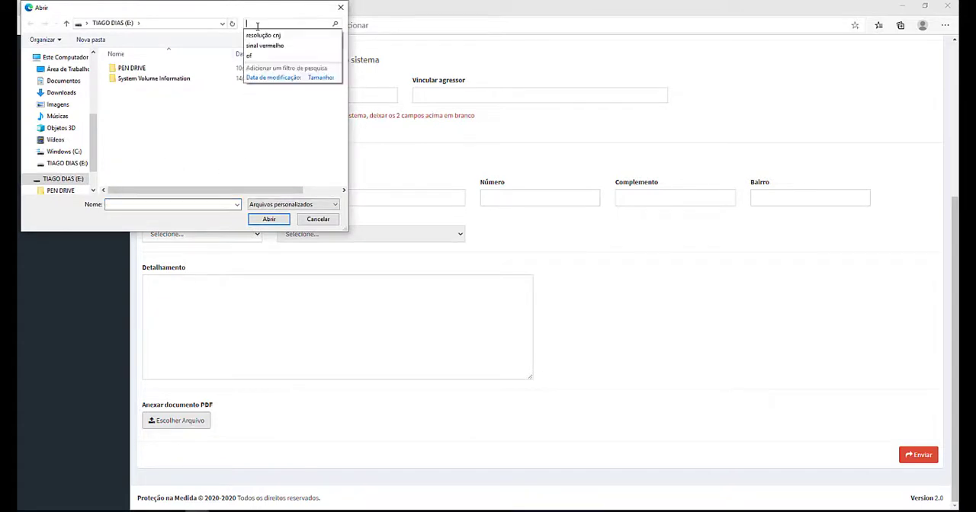
type("BO")
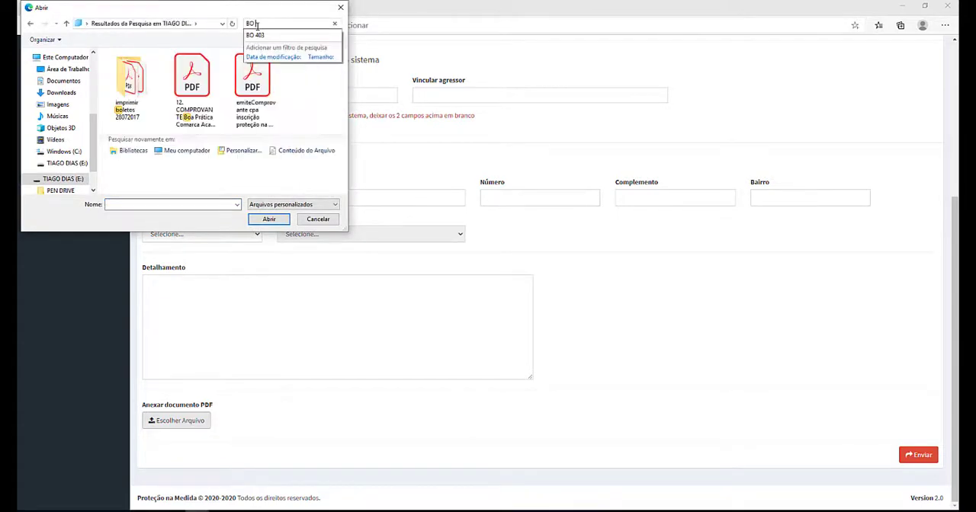
type(" 403")
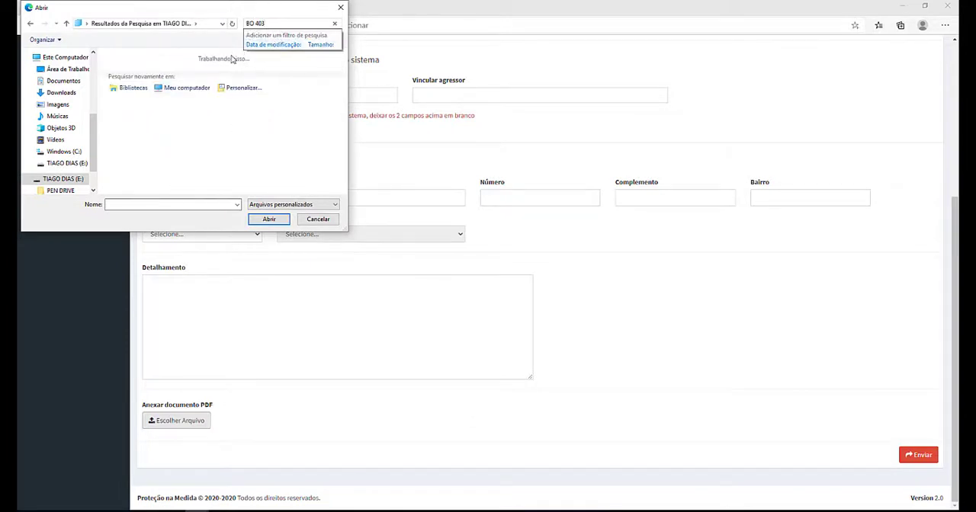
key("BackSpace")
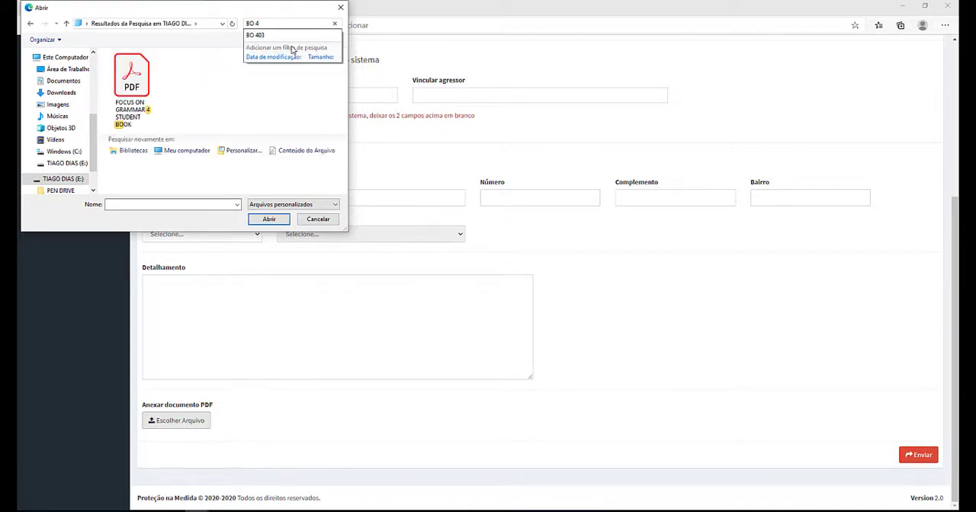
key("BackSpace")
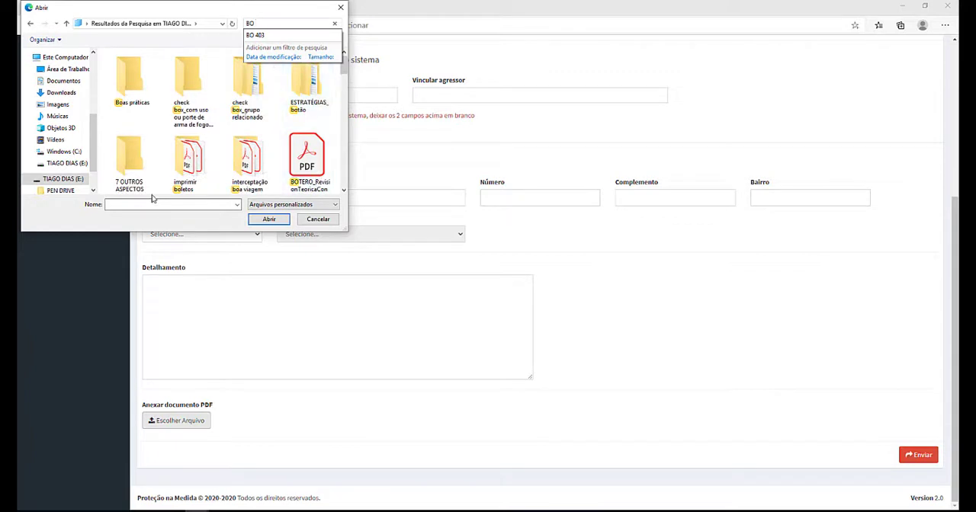
left_click(313, 157)
left_click(272, 219)
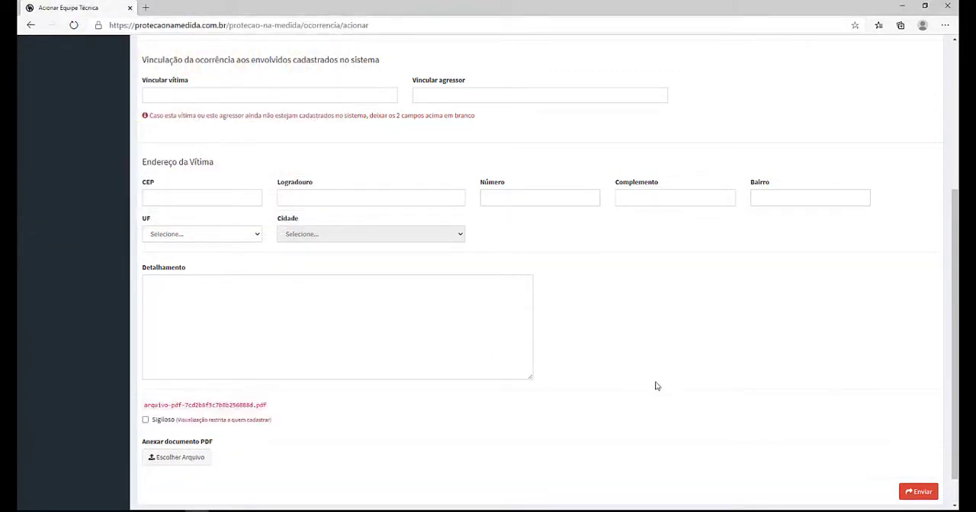
Step: Submit the occurrence and dismiss the confirmation message
left_click(920, 494)
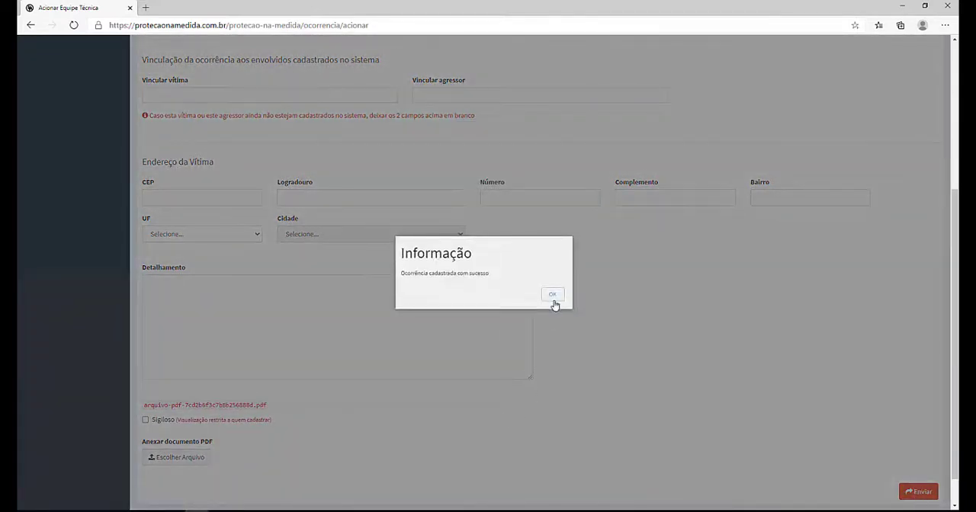
left_click(555, 293)
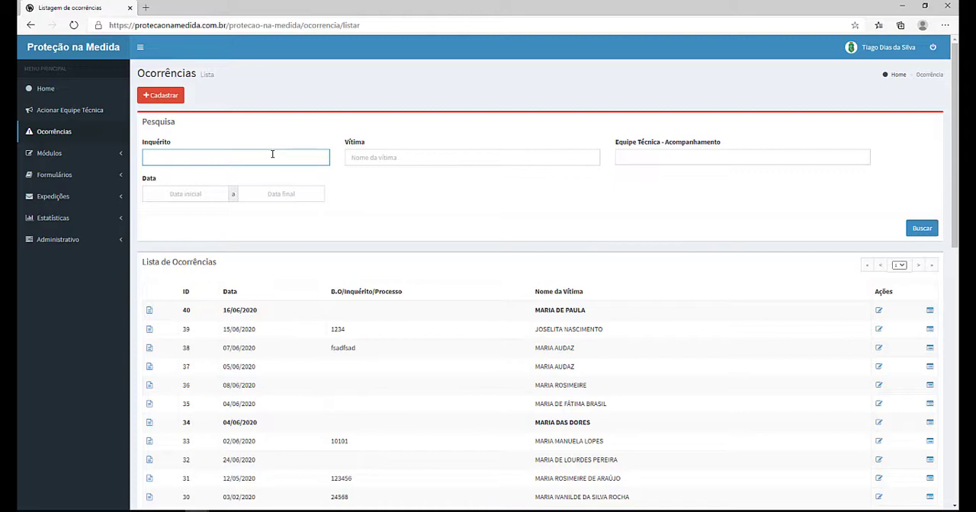
Step: Open the registration form for a new suspected victim
left_click(48, 155)
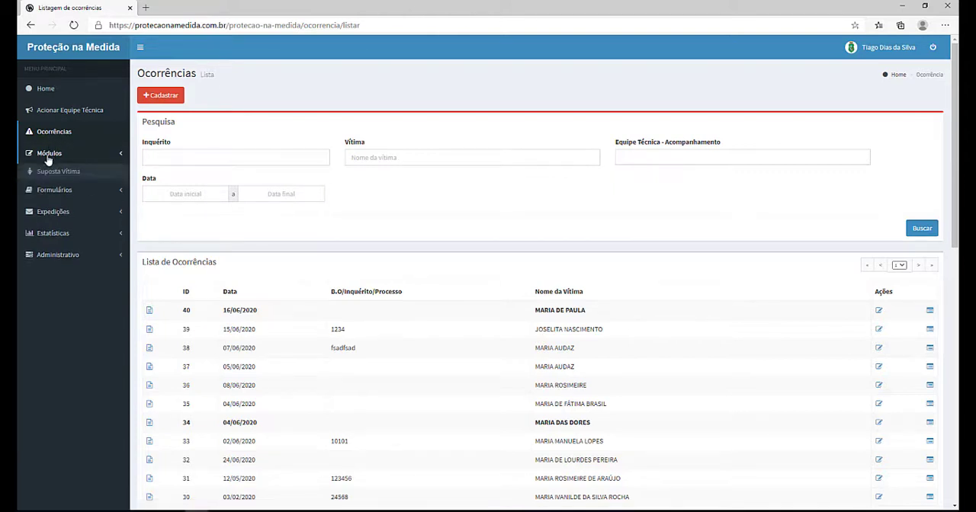
left_click(55, 173)
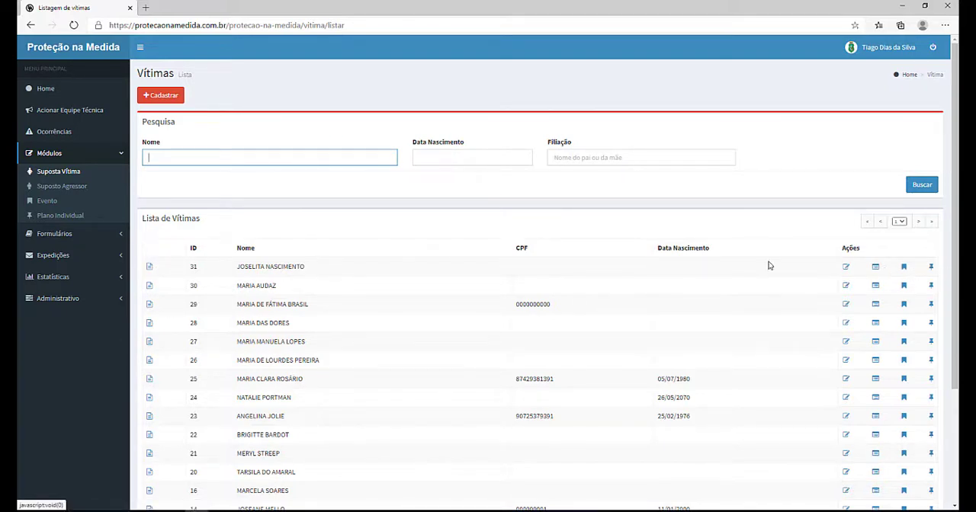
left_click(149, 99)
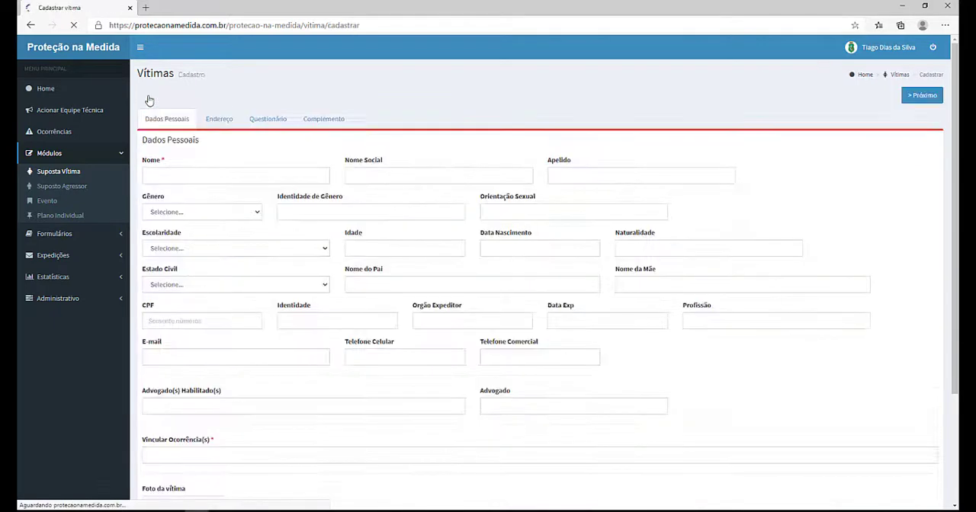
Step: Enter the victim's full name in the victim registration form
left_click(190, 178)
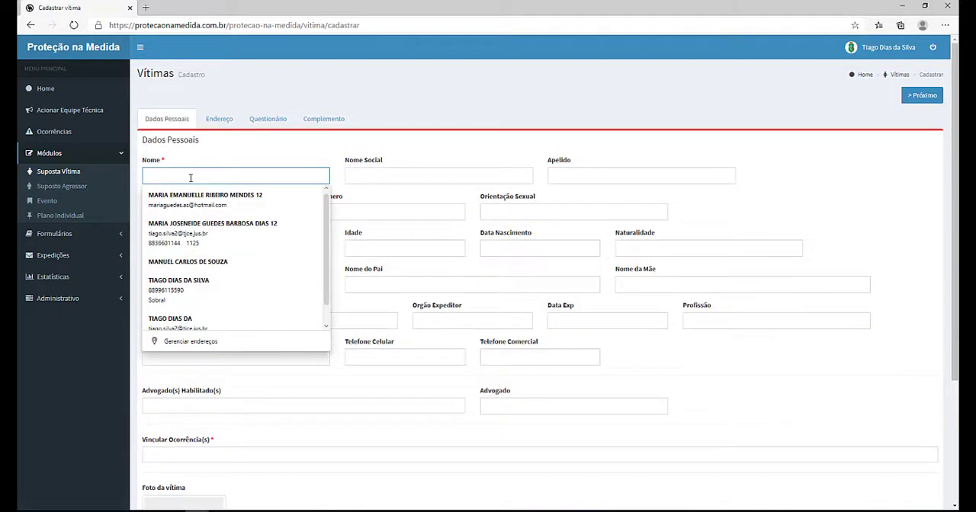
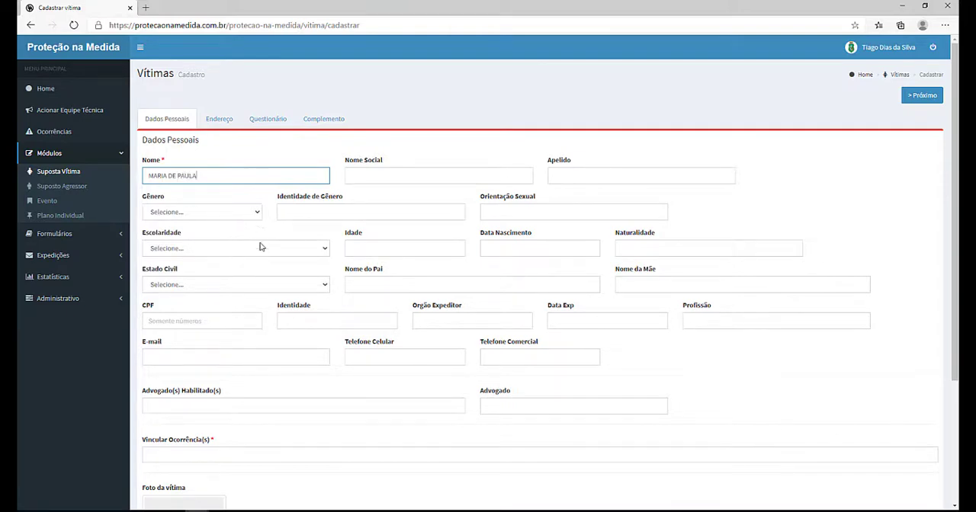
Step: Link the victim to occurrence ID 40 by searching the linked-occurrence field for the victim's name
scroll(261, 246, "down", 3)
scroll(262, 211, "up", 3)
scroll(237, 302, "down", 3)
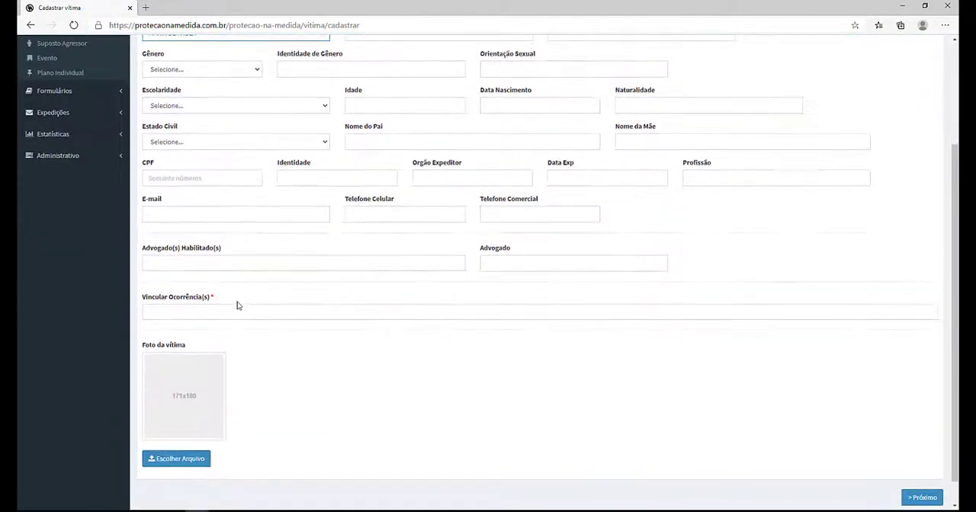
left_click(236, 308)
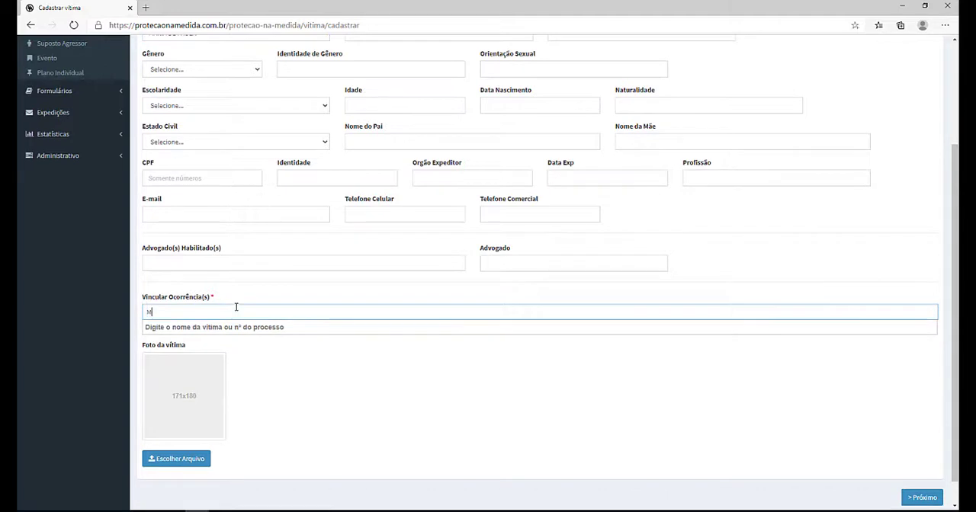
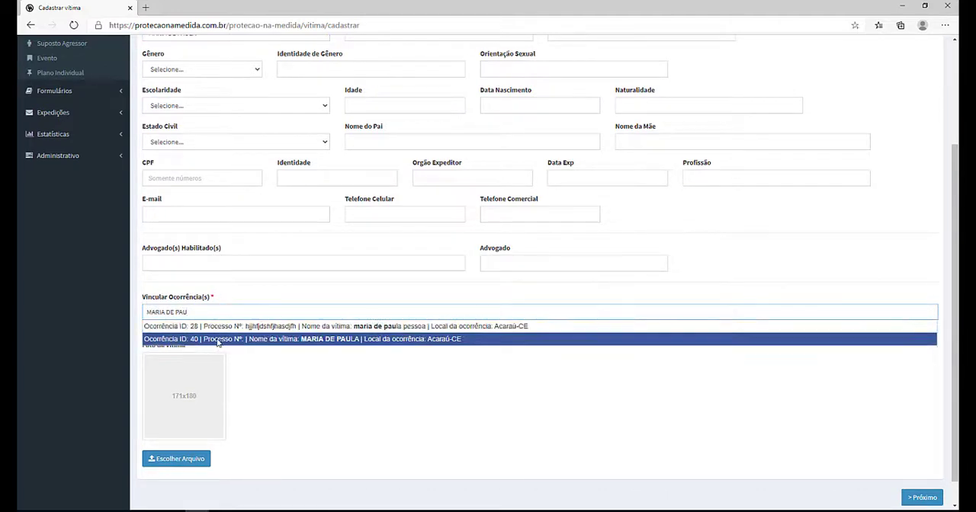
left_click(213, 342)
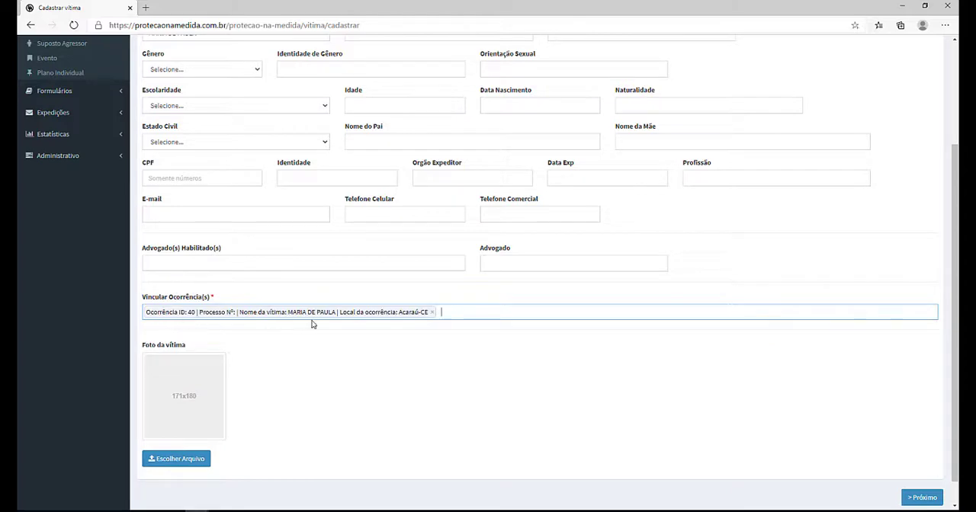
Step: In the victim questionnaire, answer Não to CAPS and CRAS follow-up and Sim to CREAS follow-up
scroll(331, 259, "up", 2)
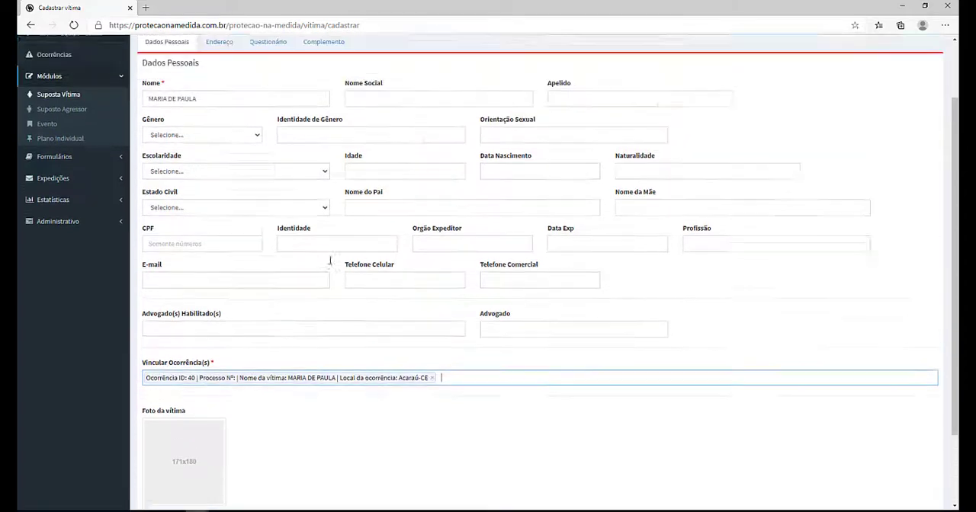
left_click(221, 121)
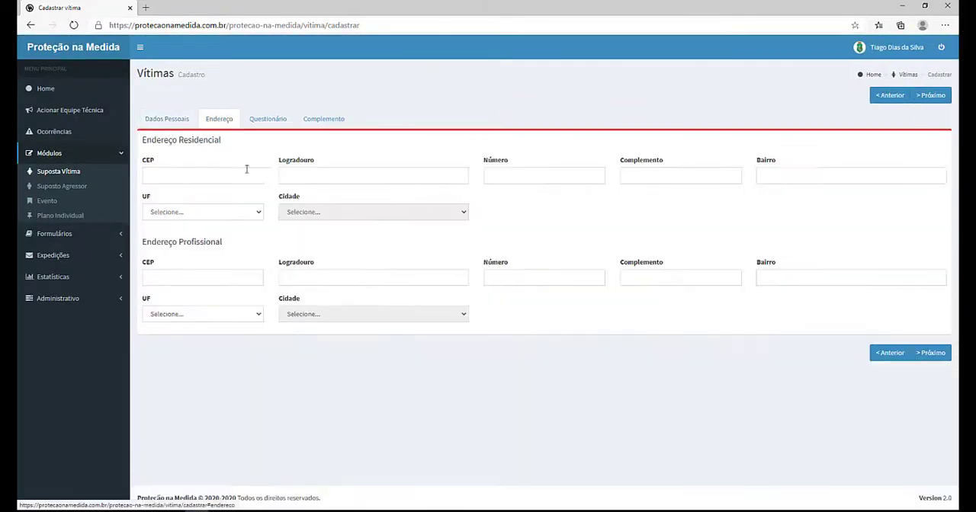
left_click(268, 119)
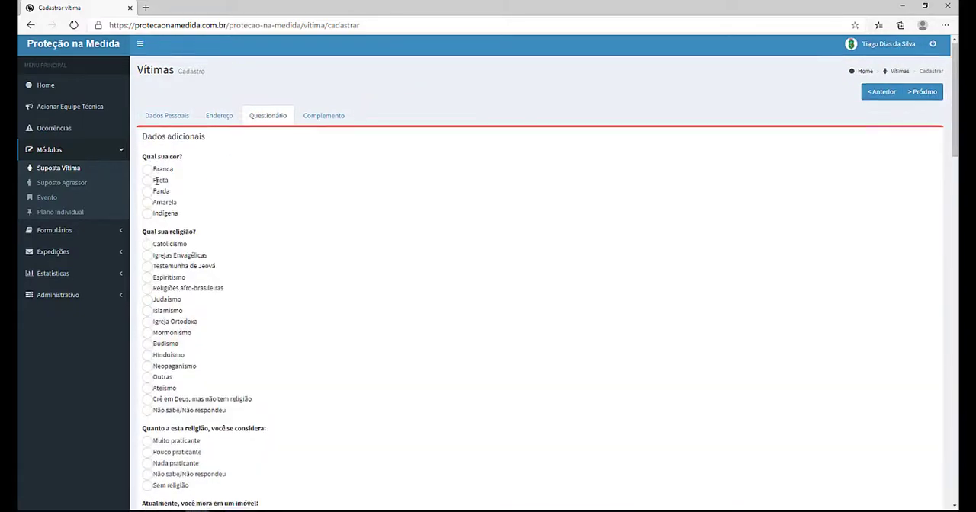
scroll(156, 186, "down", 2)
scroll(157, 186, "down", 15)
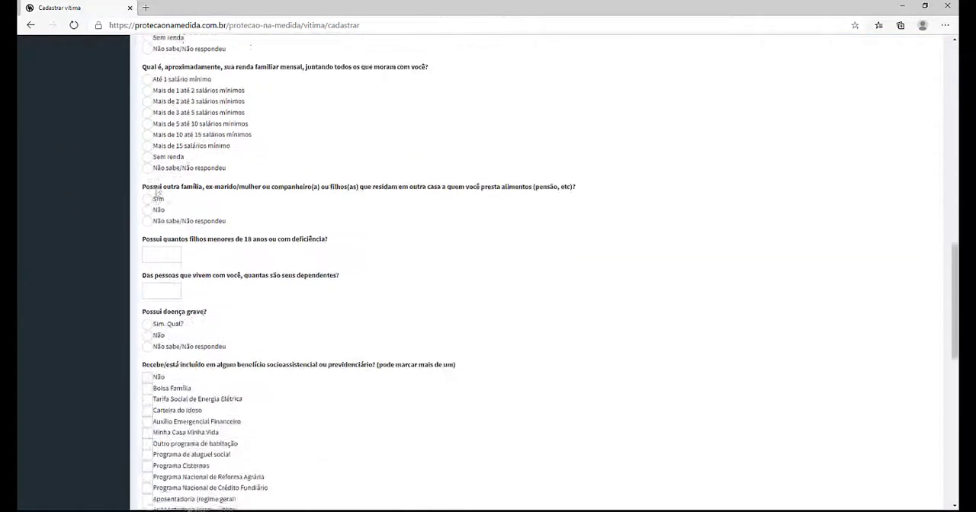
scroll(155, 193, "down", 5)
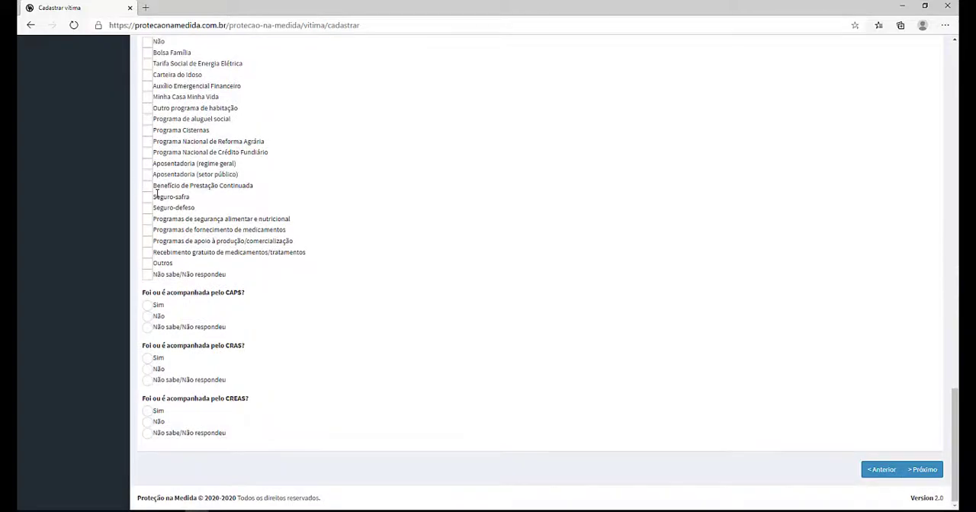
left_click(147, 369)
left_click(147, 316)
left_click(148, 411)
Step: Set the spouse's income answer to Mais de 5 até 10 salários mínimos
scroll(218, 379, "up", 15)
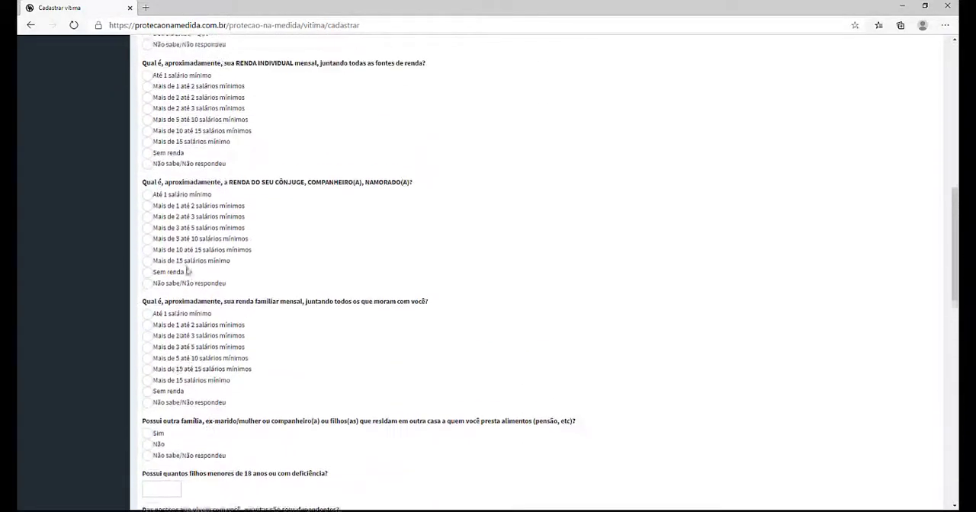
left_click(148, 238)
left_click(147, 185)
Step: Finalize the victim registration from the Complemento section and dismiss the confirmation message
scroll(229, 191, "up", 8)
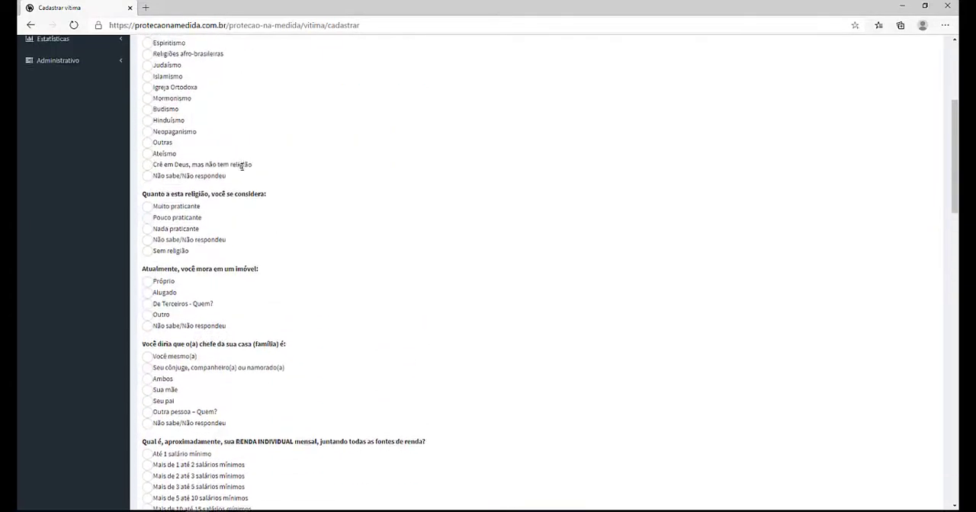
left_click(324, 127)
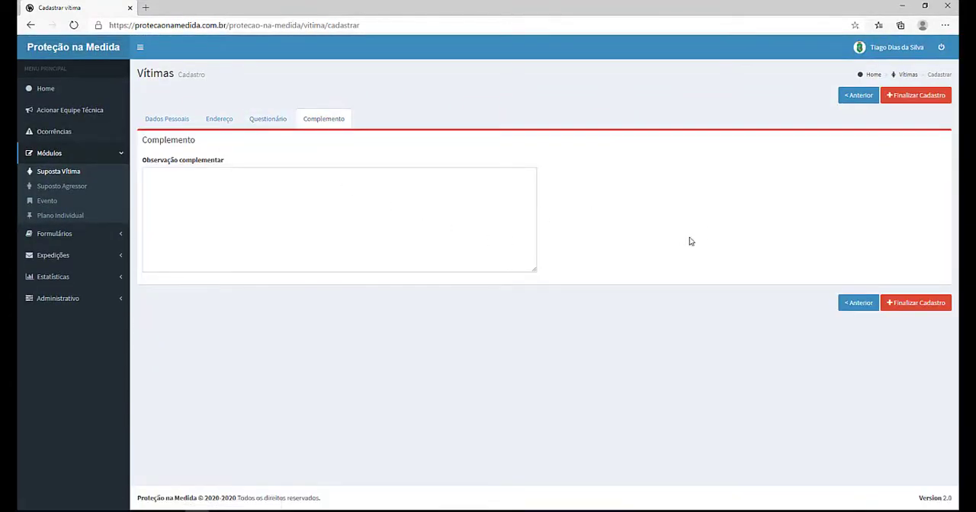
left_click(927, 306)
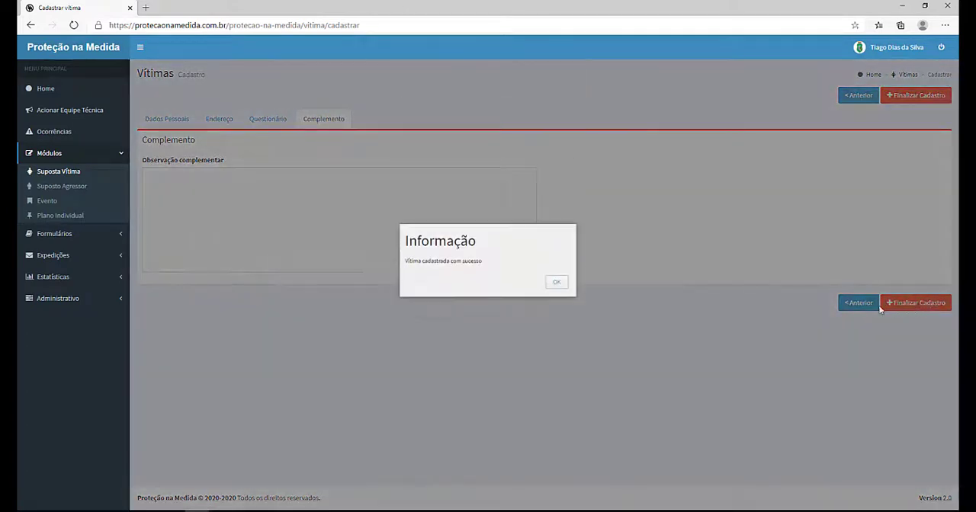
left_click(557, 294)
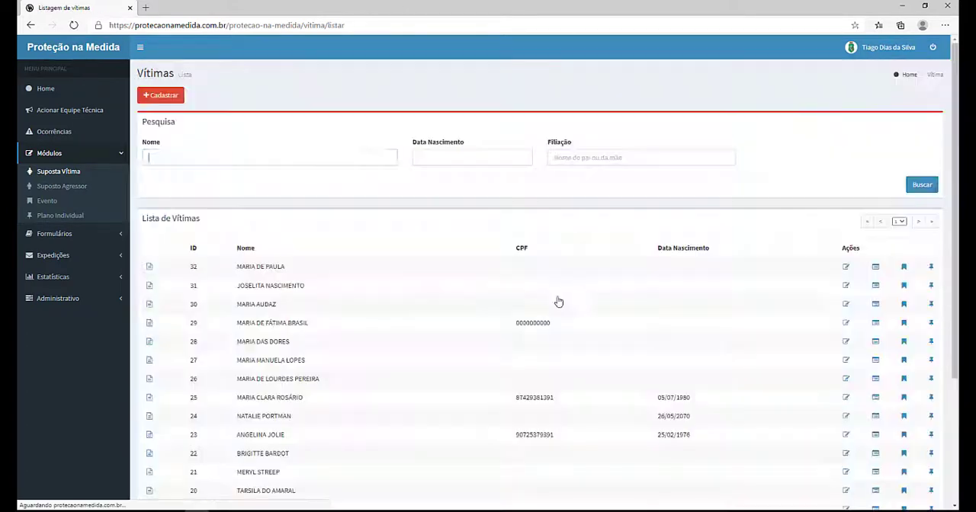
Step: Open a new suspected aggressor registration form and enter the aggressor's full name
left_click(67, 188)
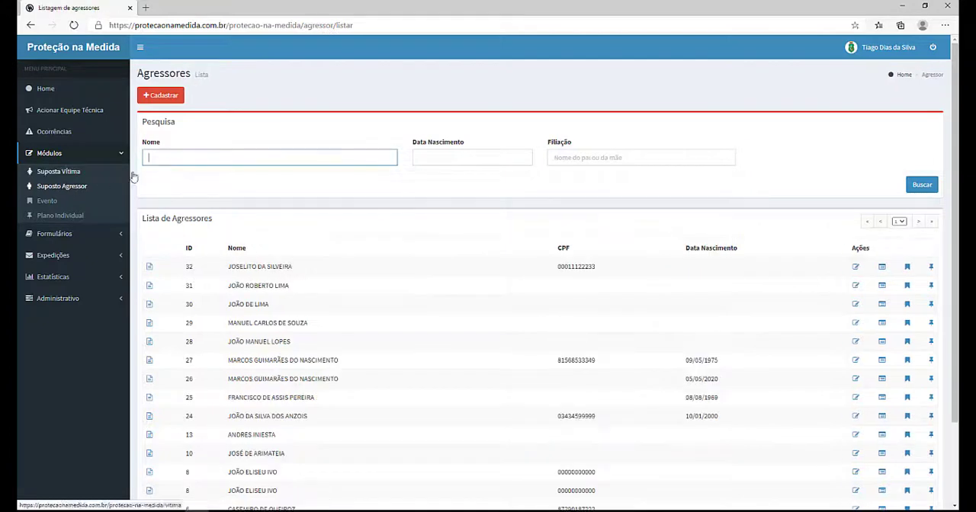
left_click(169, 97)
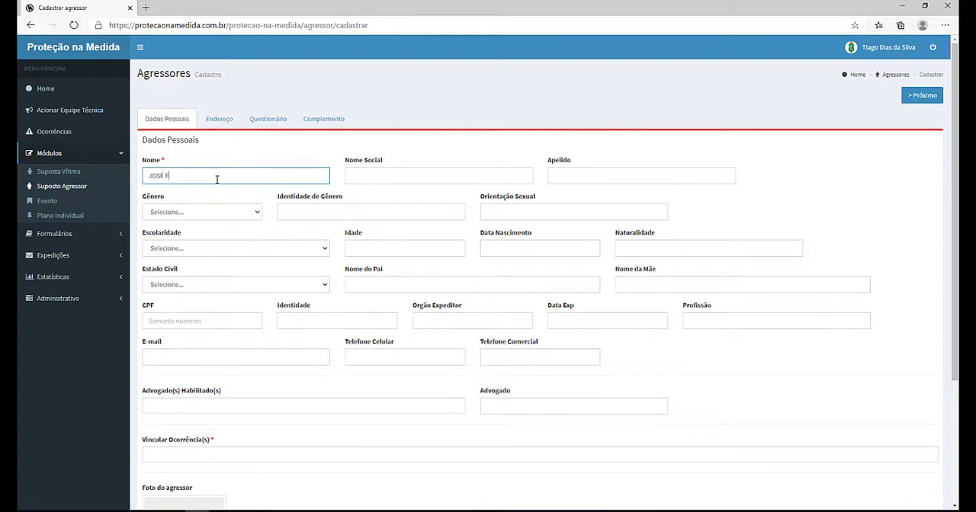
type("ELISBERTO")
Step: Link the aggressor to the victim's occurrence by searching the linked-occurrence field for the victim's name
scroll(359, 196, "down", 3)
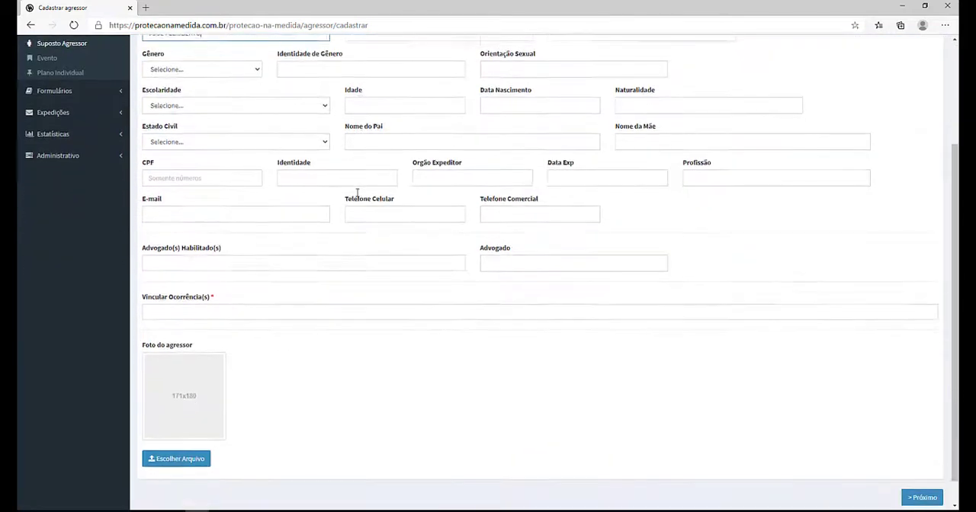
scroll(370, 211, "up", 2)
scroll(361, 175, "down", 3)
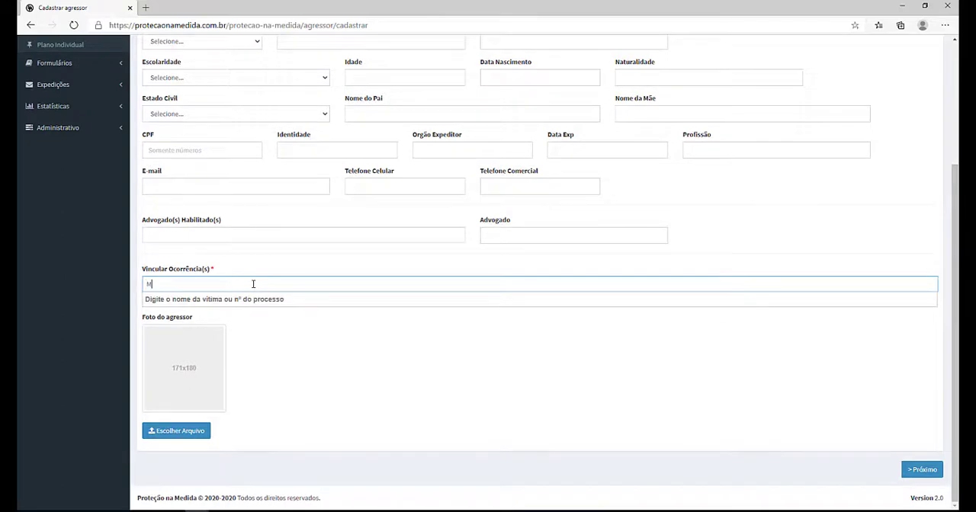
type("ARI")
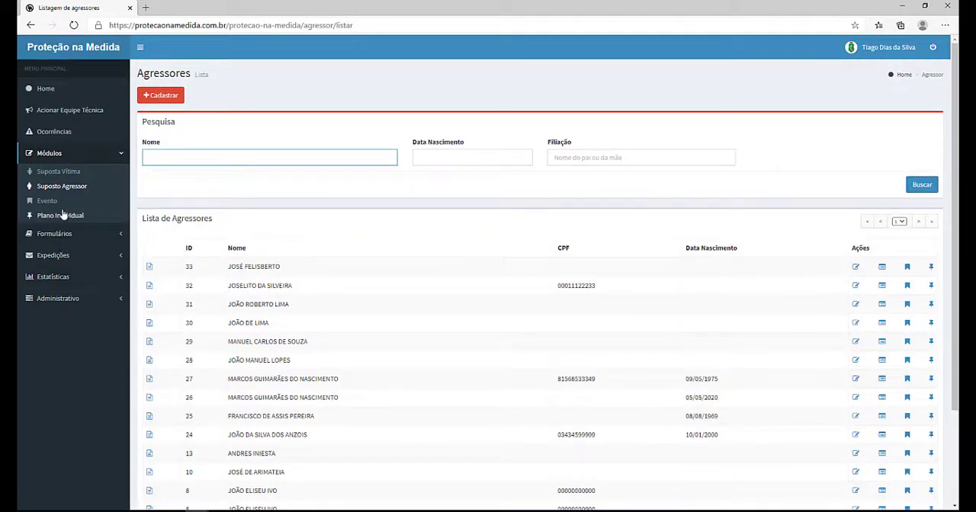
Step: Open a new risk assessment form and enter NUPIS ACARAÚ as the registering body
left_click(54, 233)
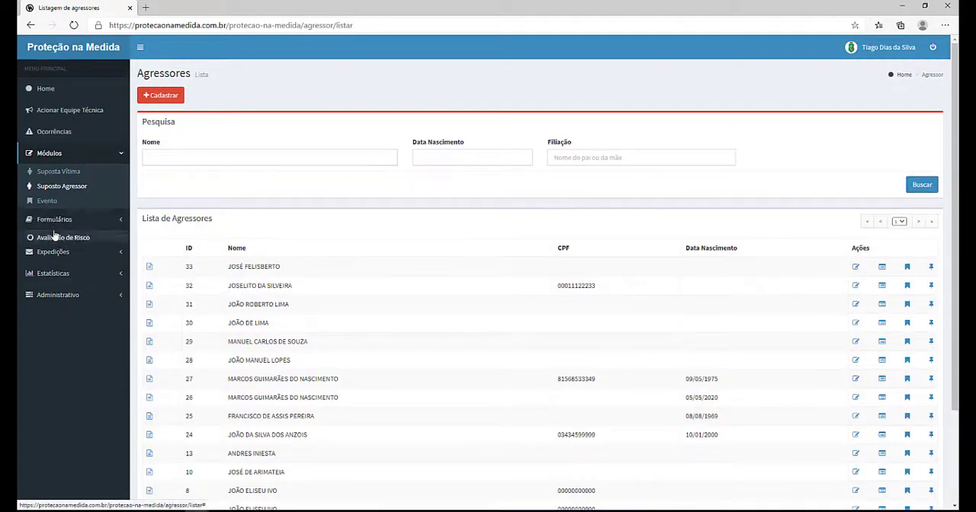
left_click(55, 196)
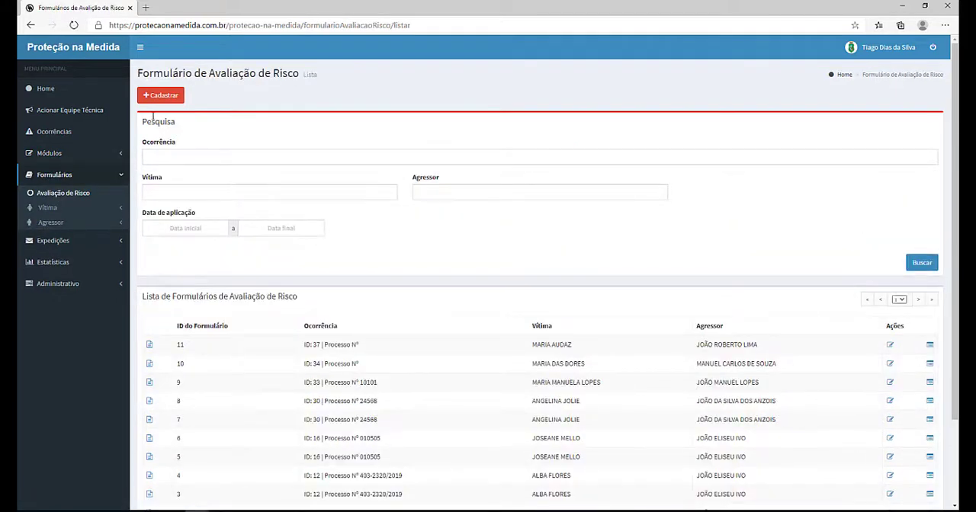
scroll(314, 324, "down", 1)
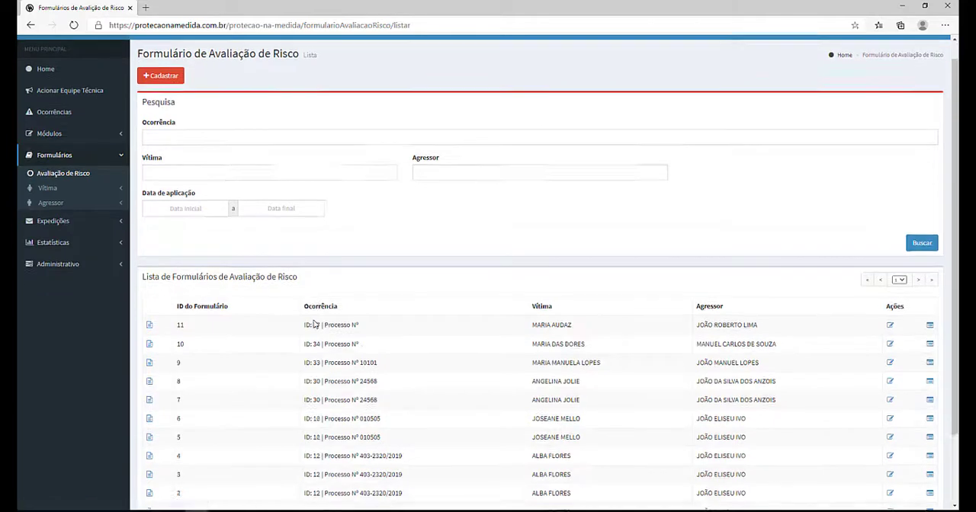
scroll(314, 324, "down", 2)
scroll(316, 370, "up", 2)
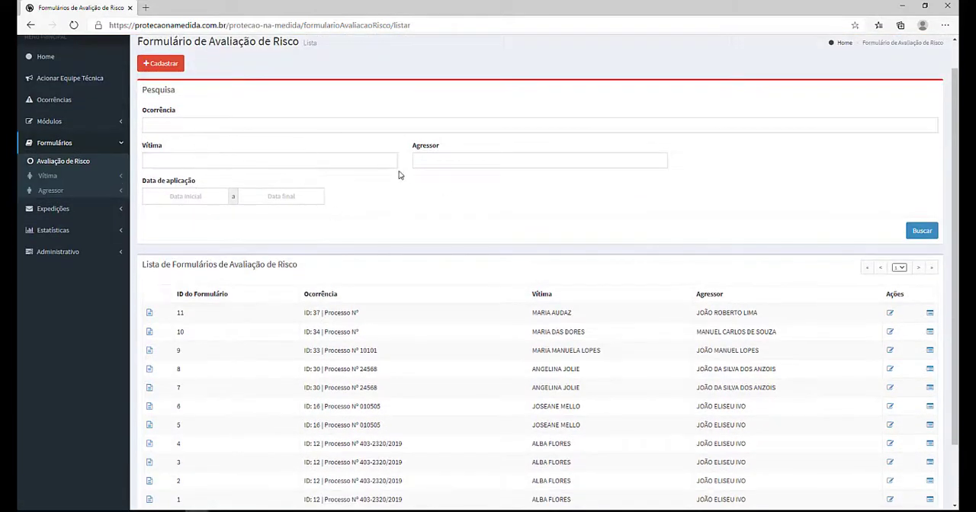
scroll(385, 180, "up", 1)
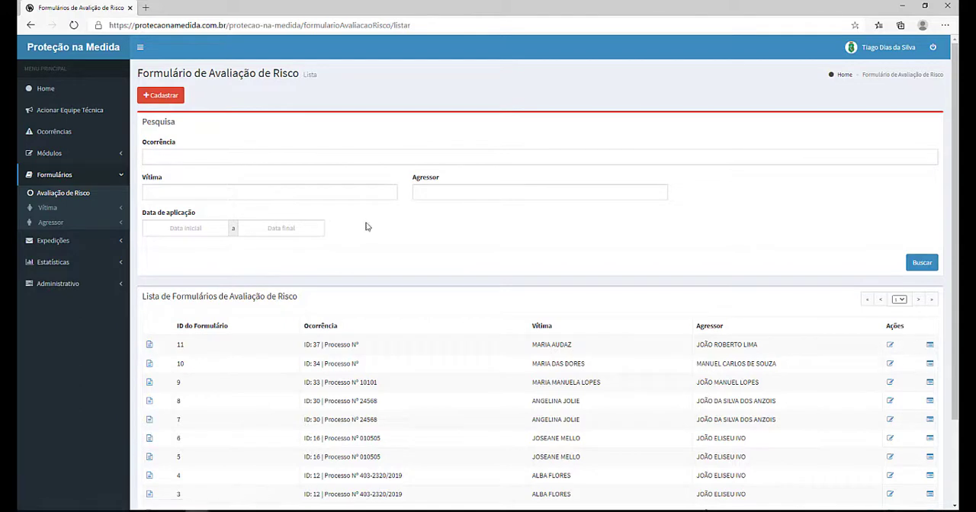
left_click(174, 101)
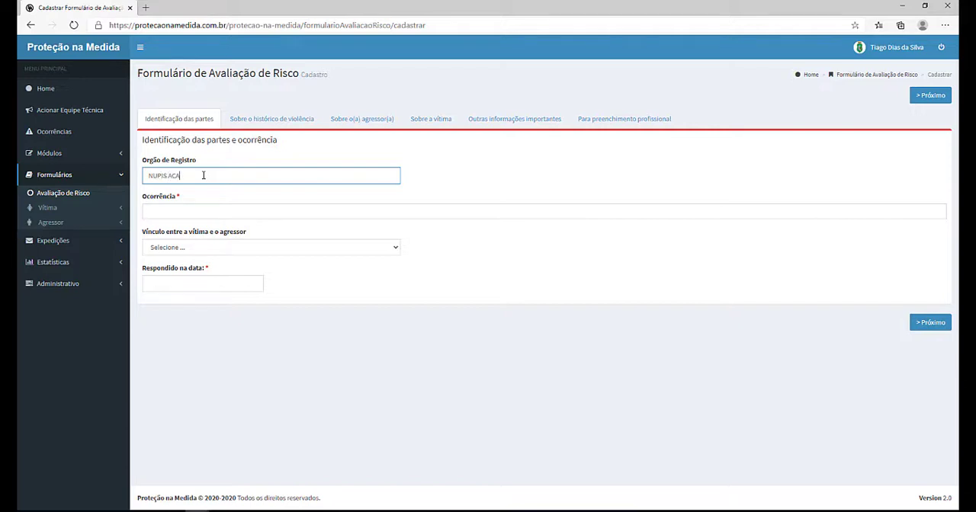
Step: Link the risk assessment to occurrence ID 40 by searching for the victim's name
left_click(250, 212)
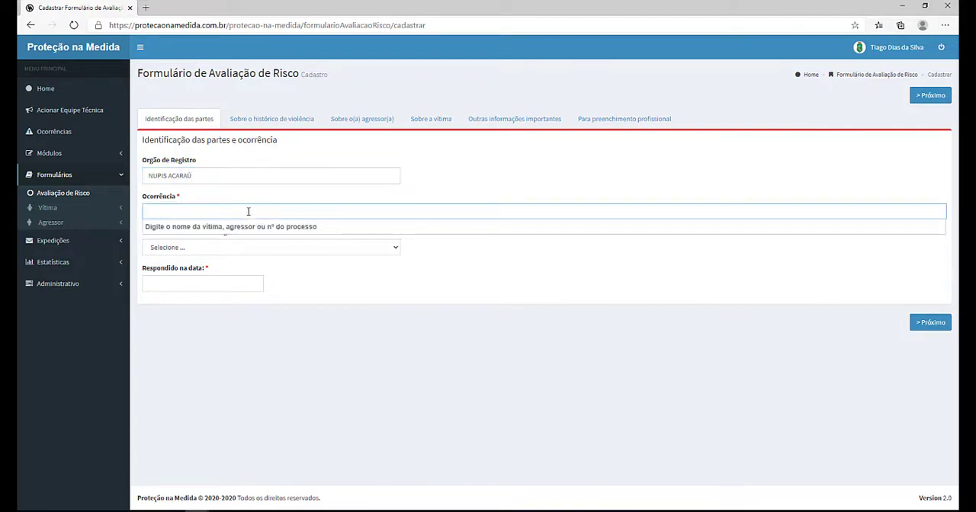
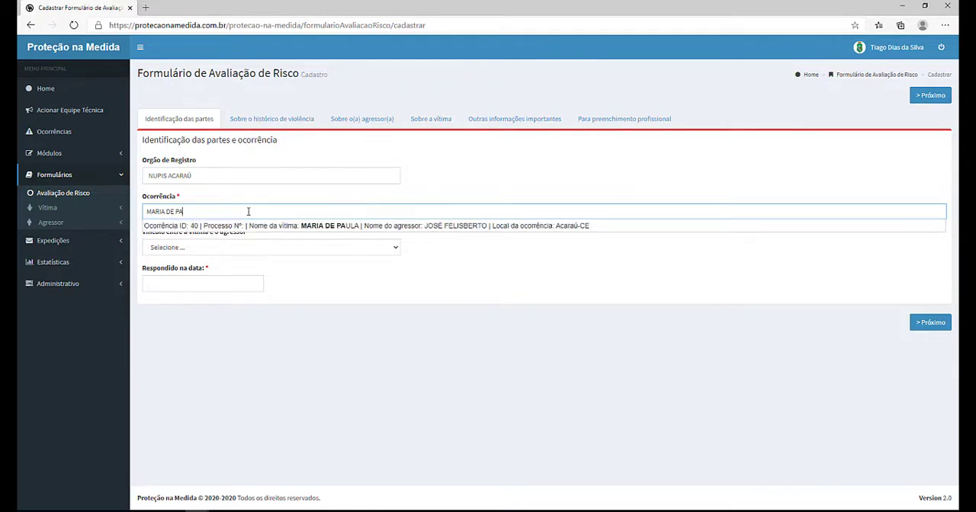
left_click(428, 228)
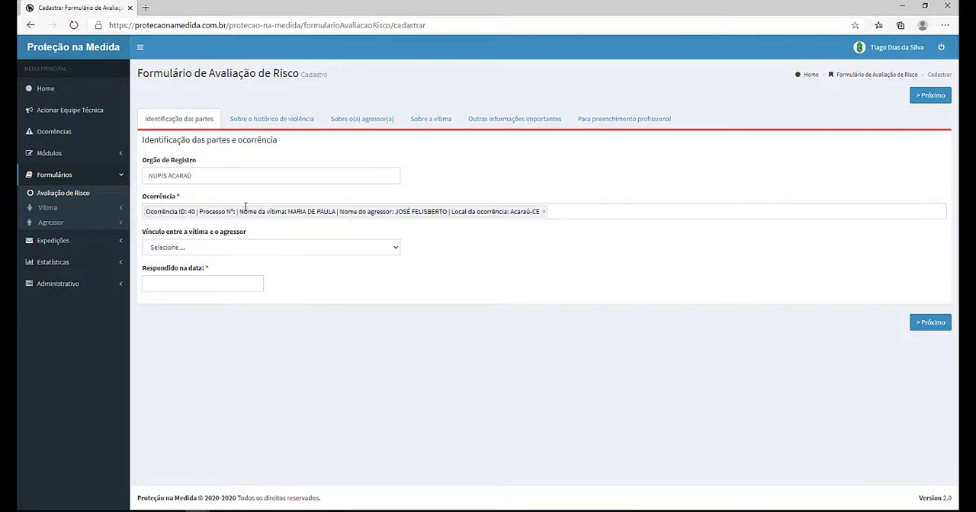
Step: Set the victim-aggressor relationship to casamento civil and the response date to 16/06/2020, then continue to the violence history
left_click(239, 253)
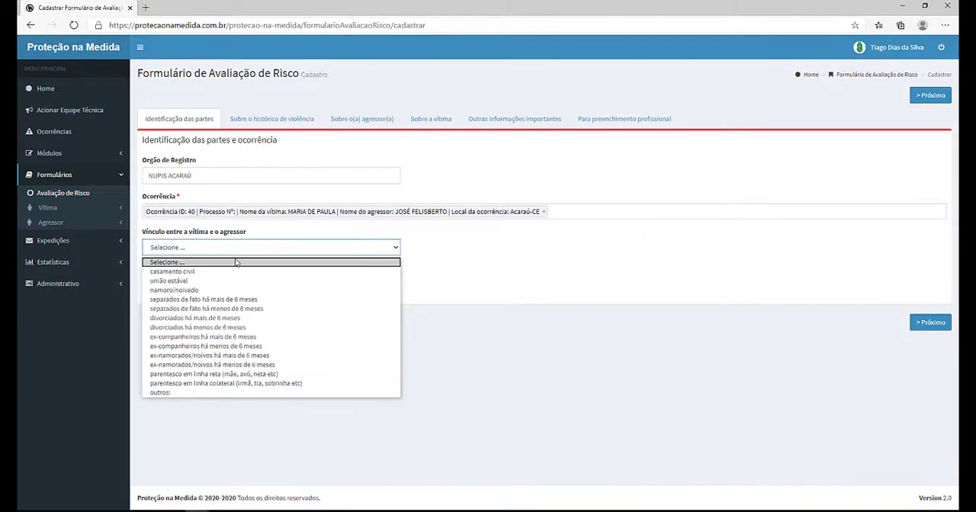
left_click(198, 271)
left_click(183, 282)
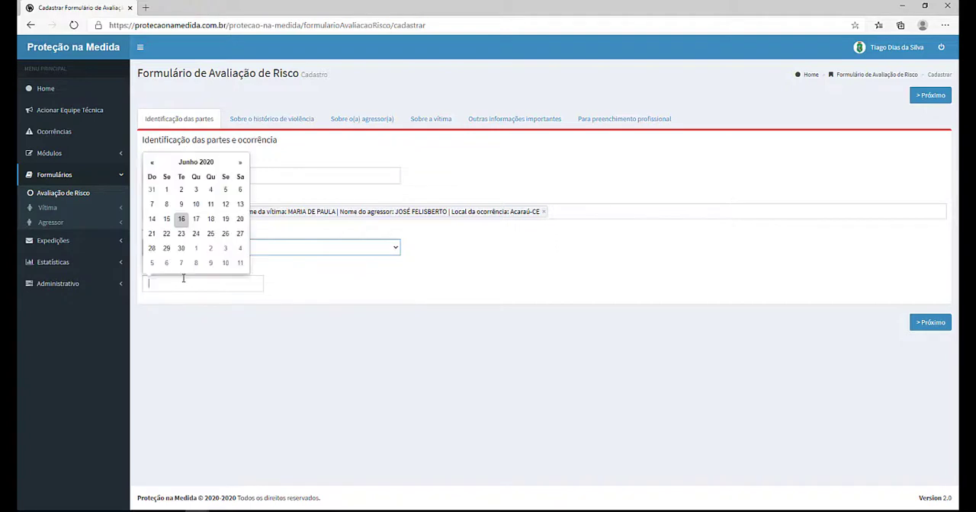
left_click(186, 223)
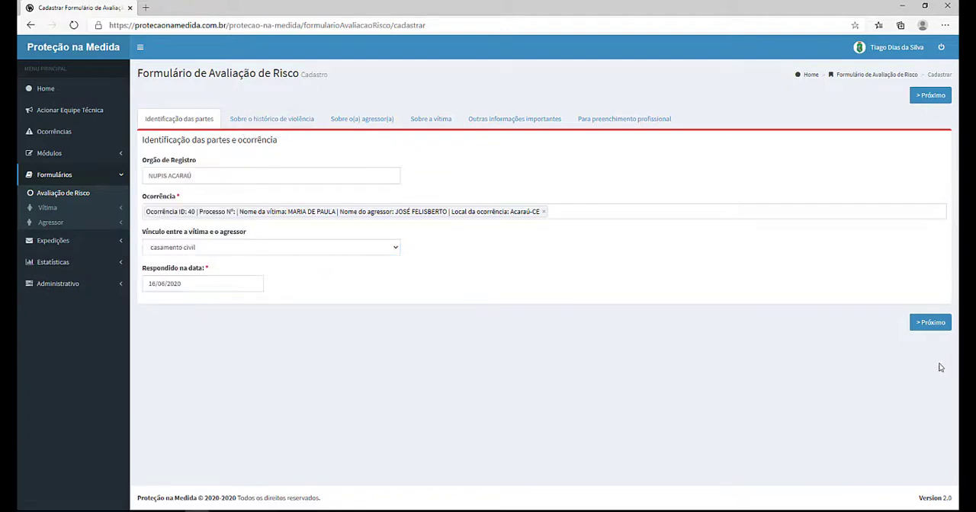
left_click(930, 322)
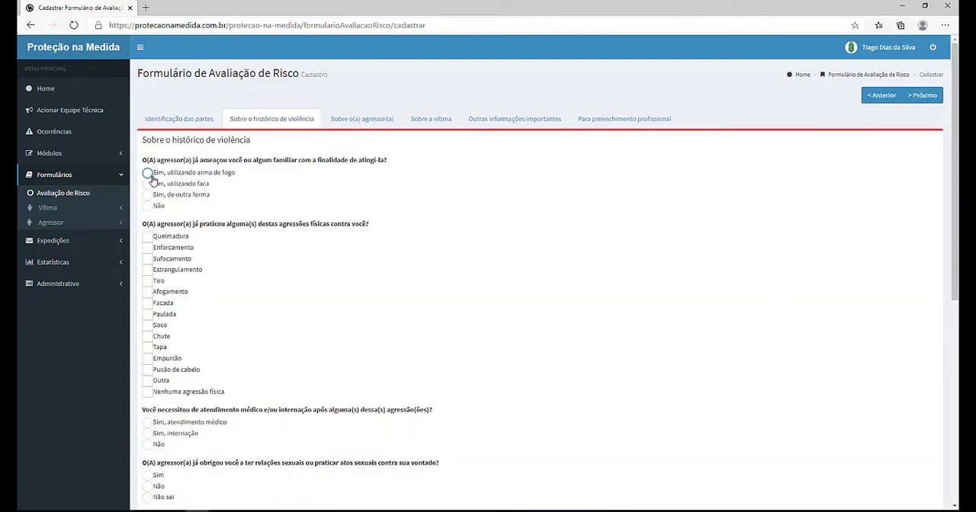
Step: Mark threats with a knife and burns, drowning and hair pulling as physical aggressions suffered
left_click(147, 184)
left_click(147, 236)
left_click(147, 291)
scroll(149, 313, "down", 2)
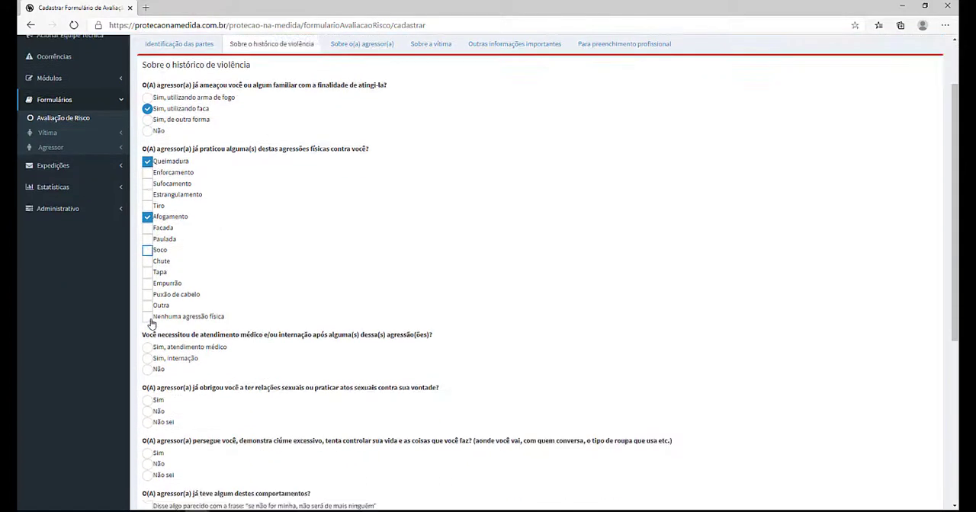
left_click(147, 226)
Step: Answer hospitalization needed, no forced sexual acts, unsure about persecution, and mark the 'se não for minha' remark
left_click(147, 291)
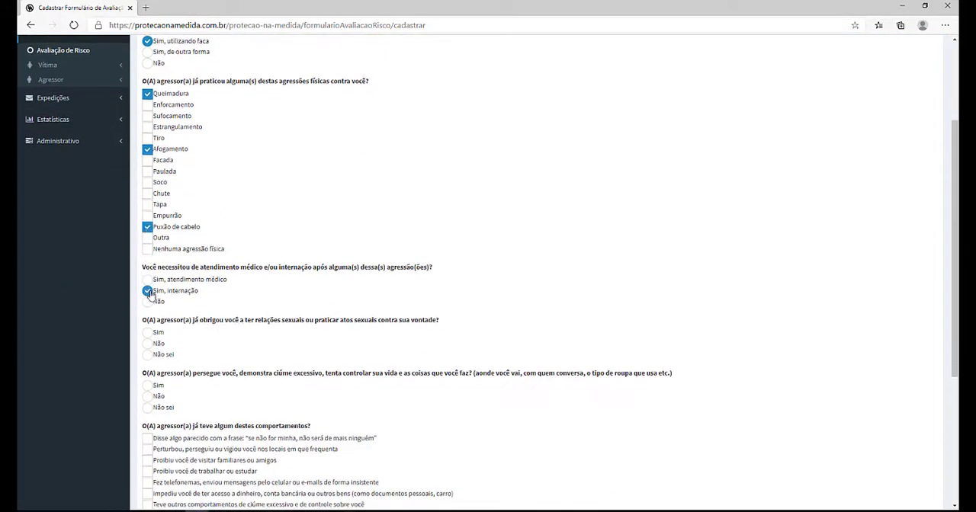
left_click(147, 343)
scroll(147, 343, "down", 2)
left_click(147, 265)
left_click(147, 296)
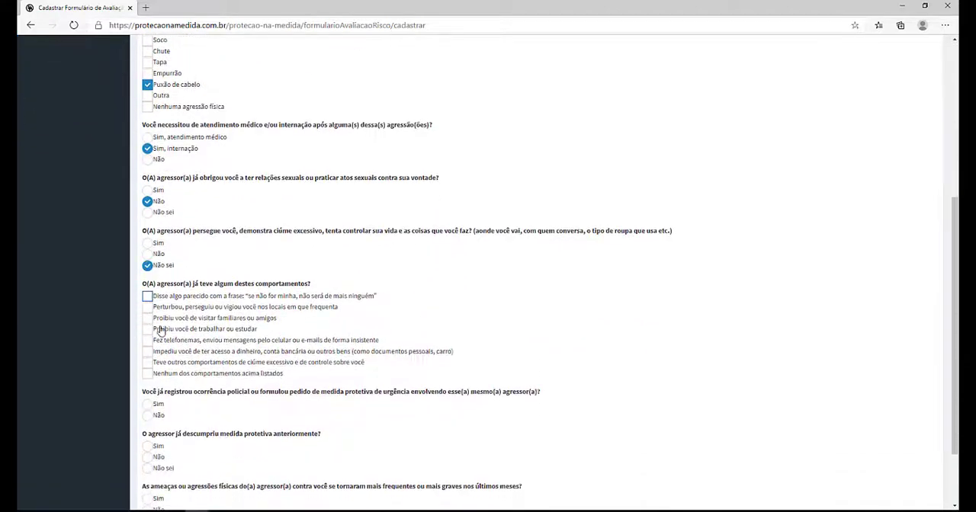
Step: Review the aggressor, victim, other important information and professional sections of the risk assessment form
scroll(214, 335, "down", 2)
scroll(179, 351, "up", 6)
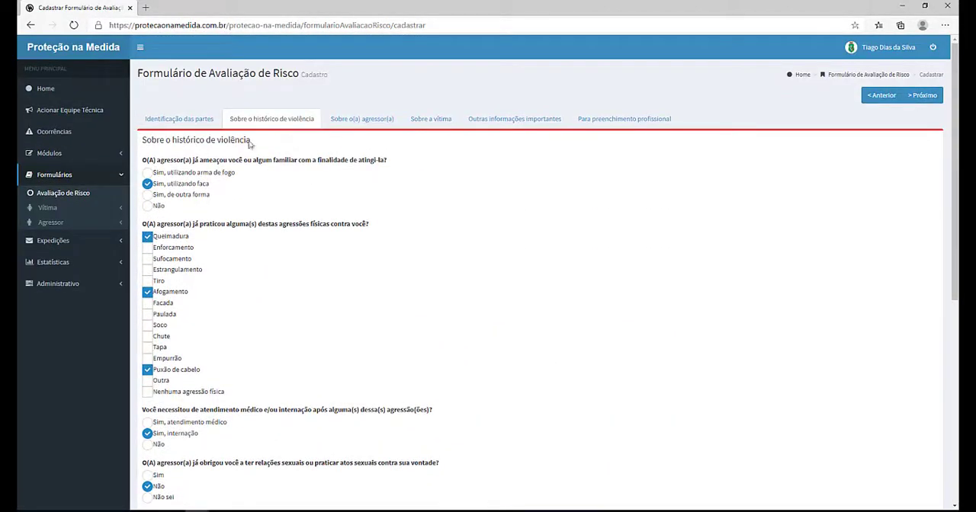
left_click(357, 122)
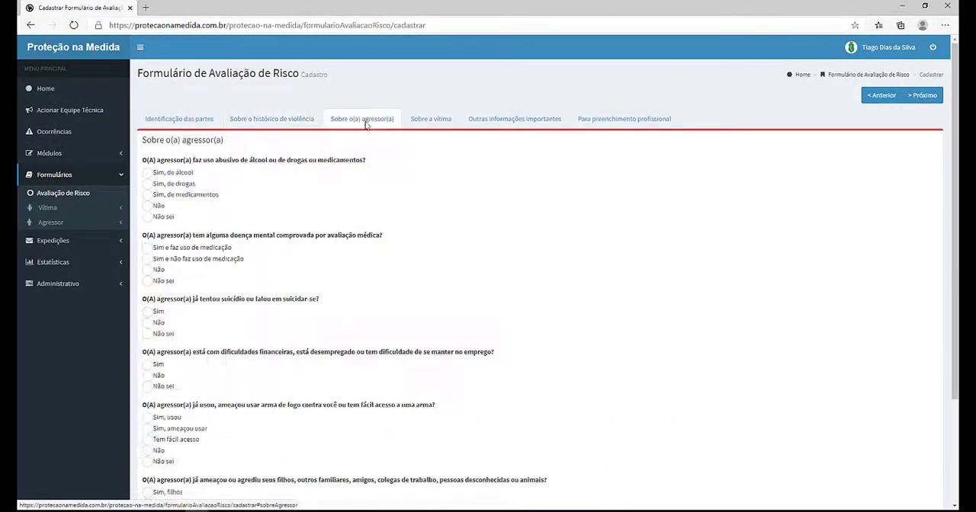
left_click(435, 120)
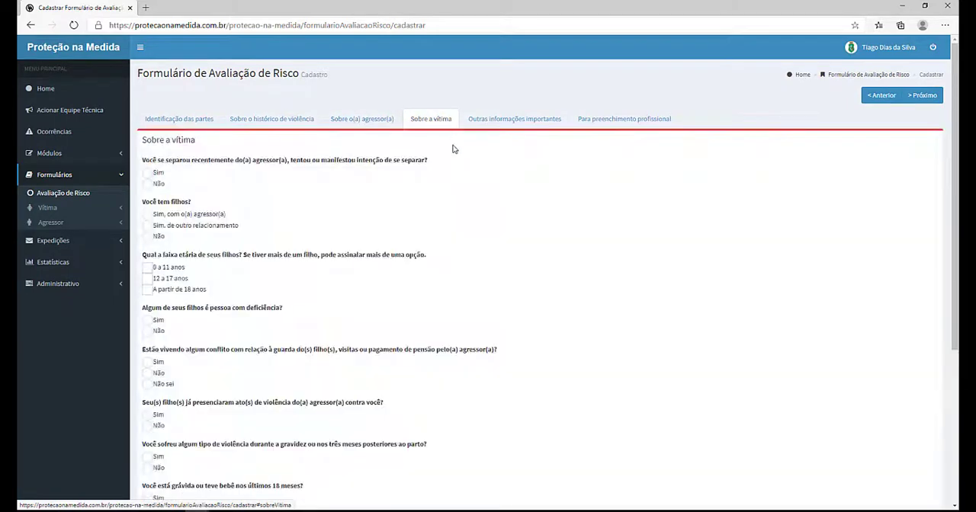
scroll(453, 152, "down", 5)
scroll(454, 152, "up", 5)
left_click(485, 119)
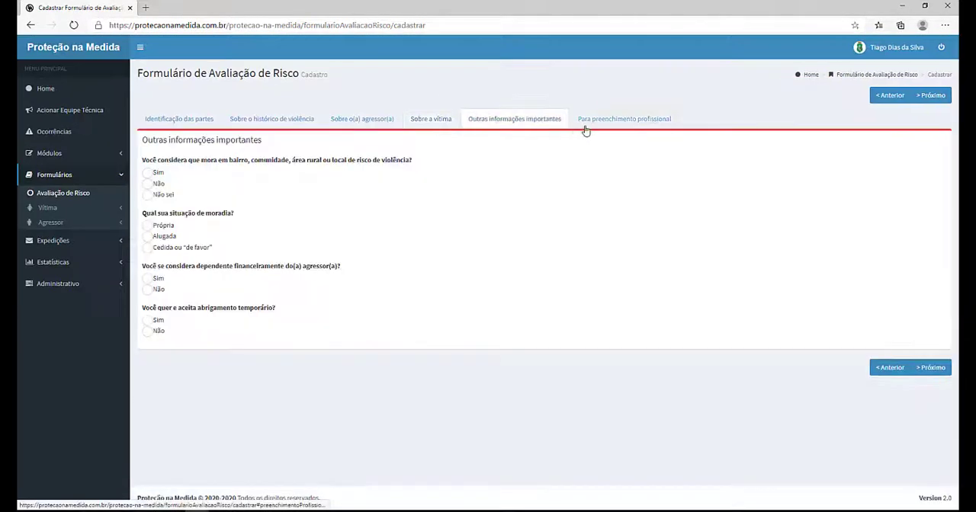
left_click(595, 122)
Step: Set who answered the form to 'Vítima respondeu a este formulário sem ajuda profissional'
scroll(362, 200, "down", 3)
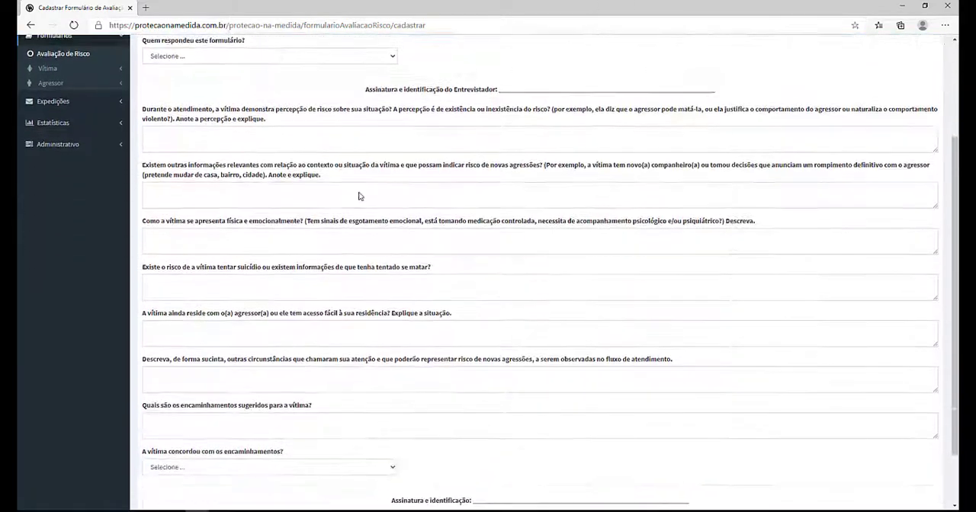
scroll(350, 194, "up", 3)
left_click(341, 198)
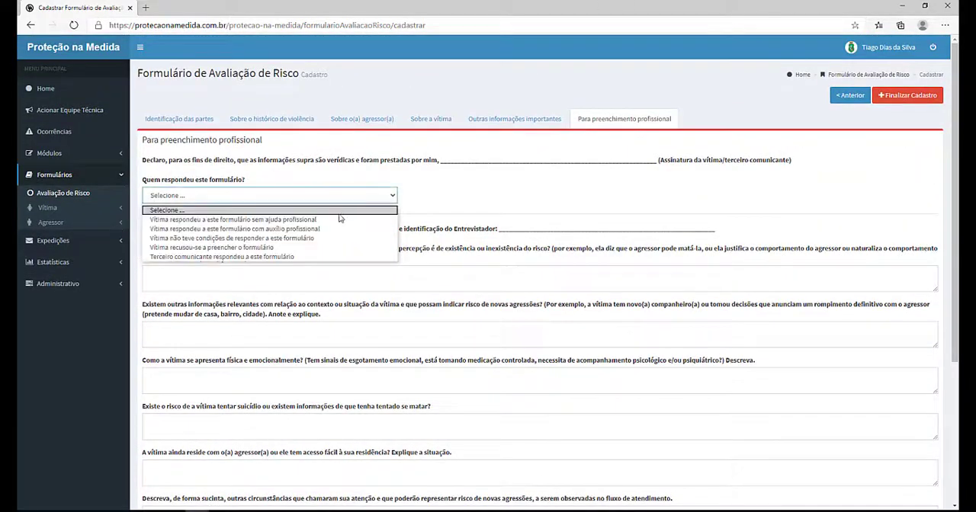
left_click(340, 219)
Step: Finalize the risk assessment registration and acknowledge the confirmation
scroll(381, 225, "down", 5)
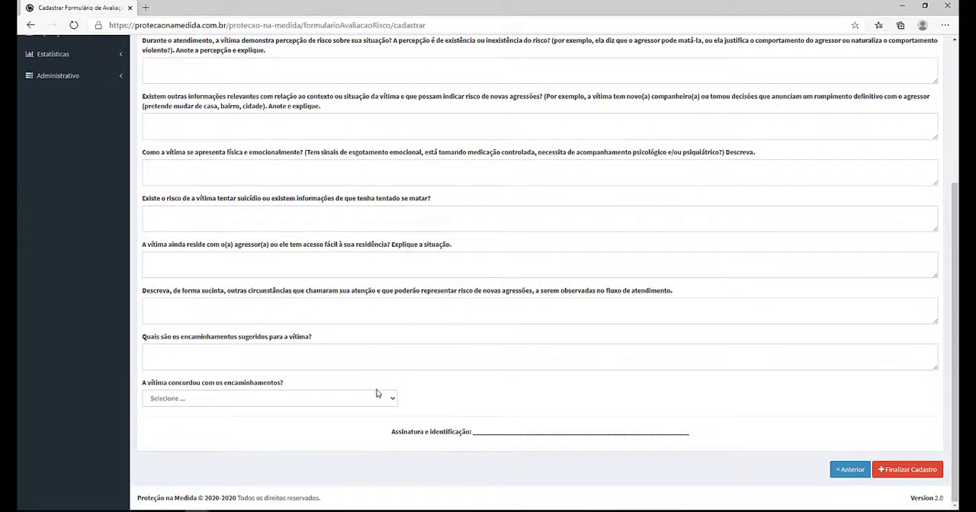
scroll(762, 389, "up", 5)
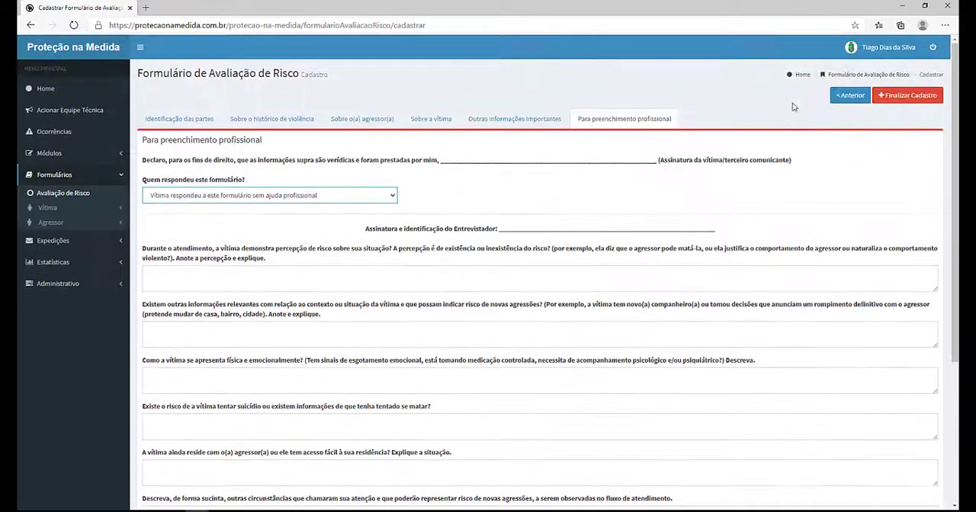
scroll(693, 196, "down", 5)
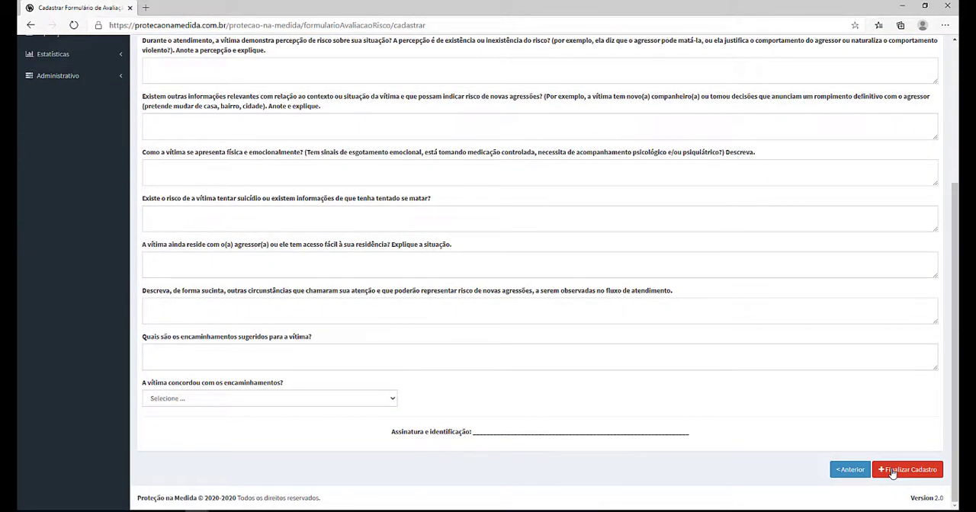
left_click(892, 472)
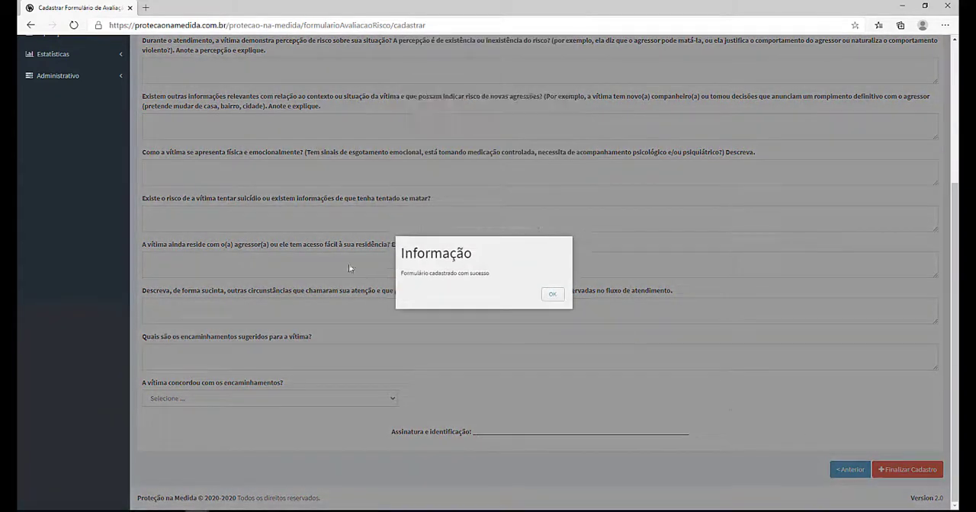
left_click(553, 296)
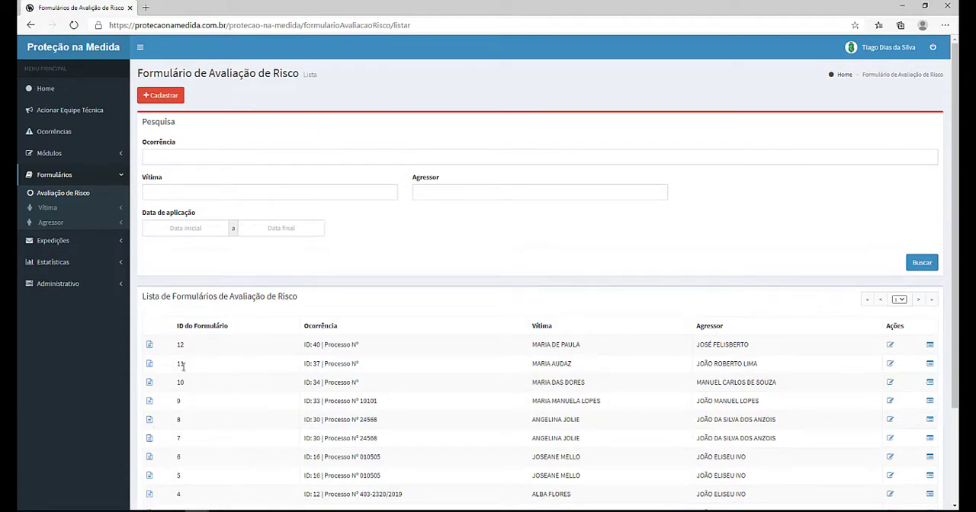
Step: Open the saved risk assessment form 12 and preview its print layout without printing
left_click(150, 344)
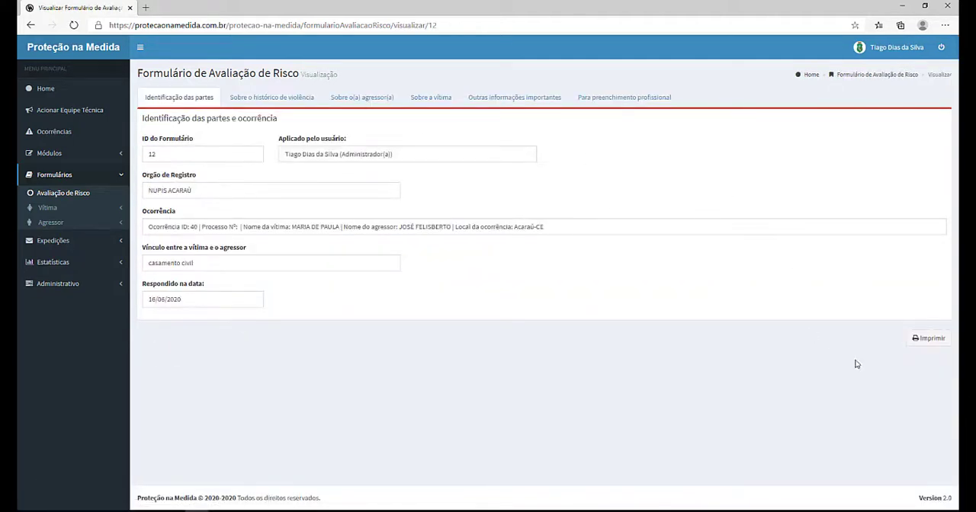
left_click(922, 342)
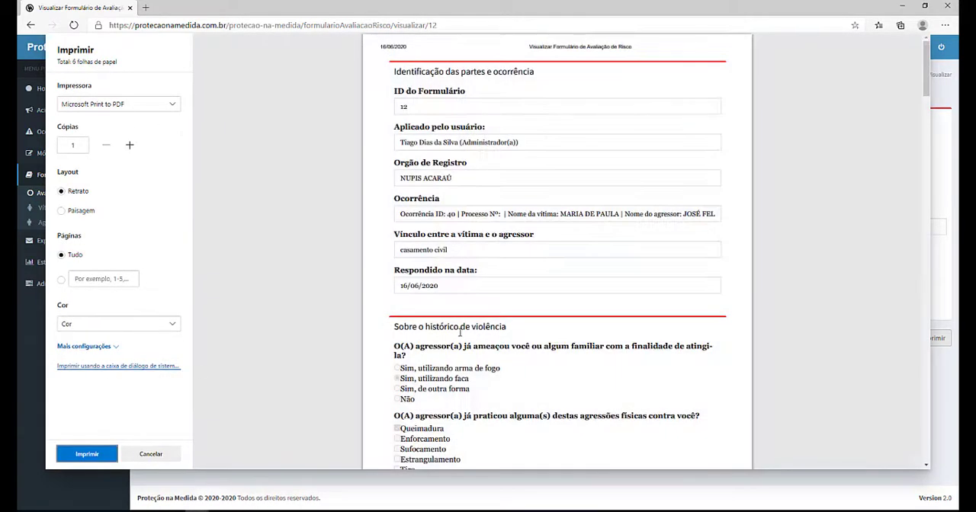
scroll(459, 333, "down", 10)
scroll(460, 334, "up", 6)
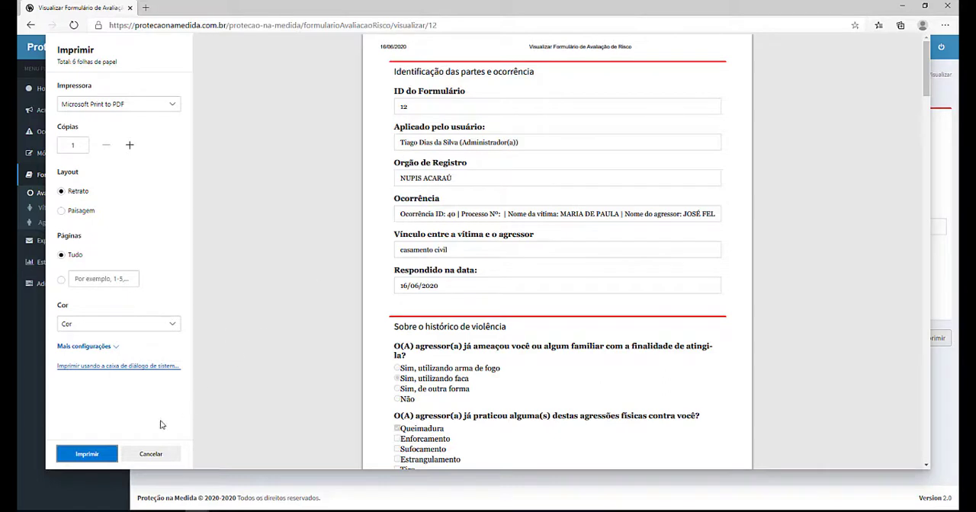
left_click(168, 457)
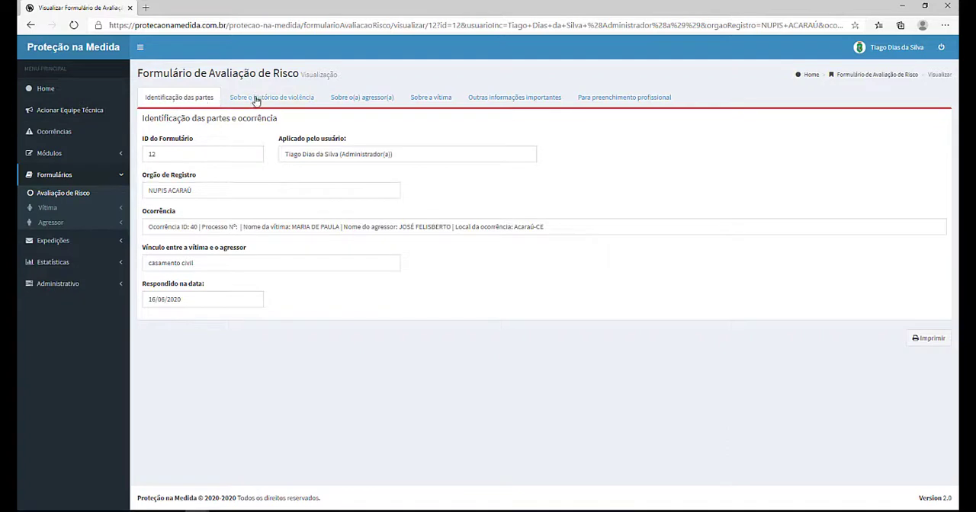
Step: Browse the occurrences list and open the details of occurrence 34
left_click(80, 112)
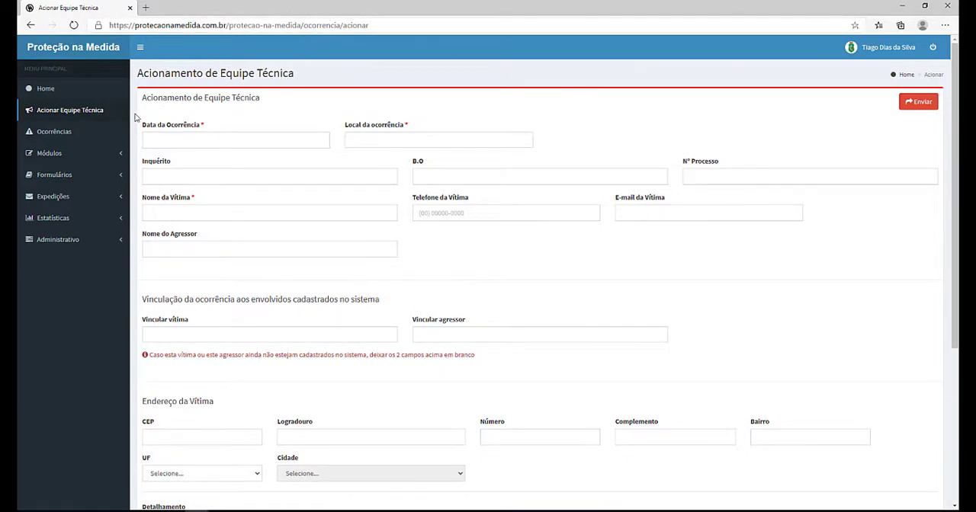
left_click(65, 131)
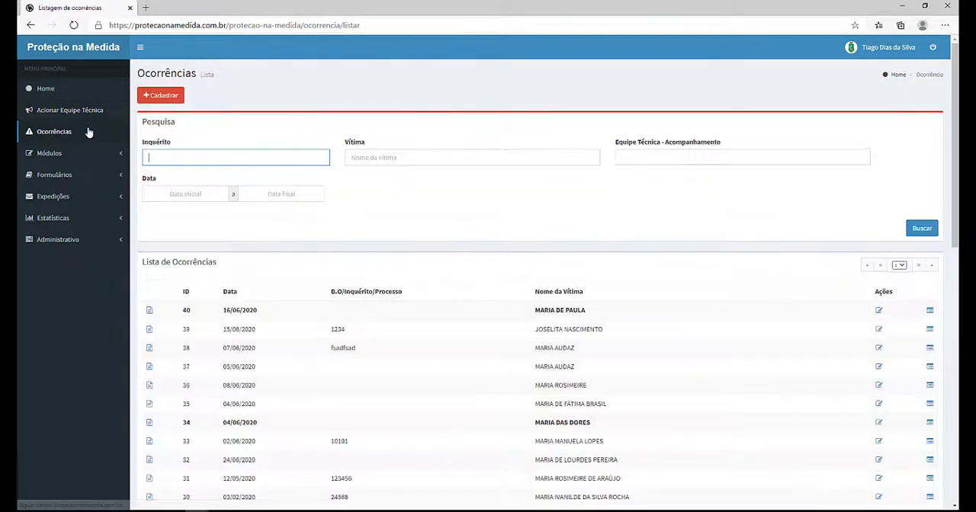
scroll(244, 106, "down", 1)
scroll(245, 107, "up", 1)
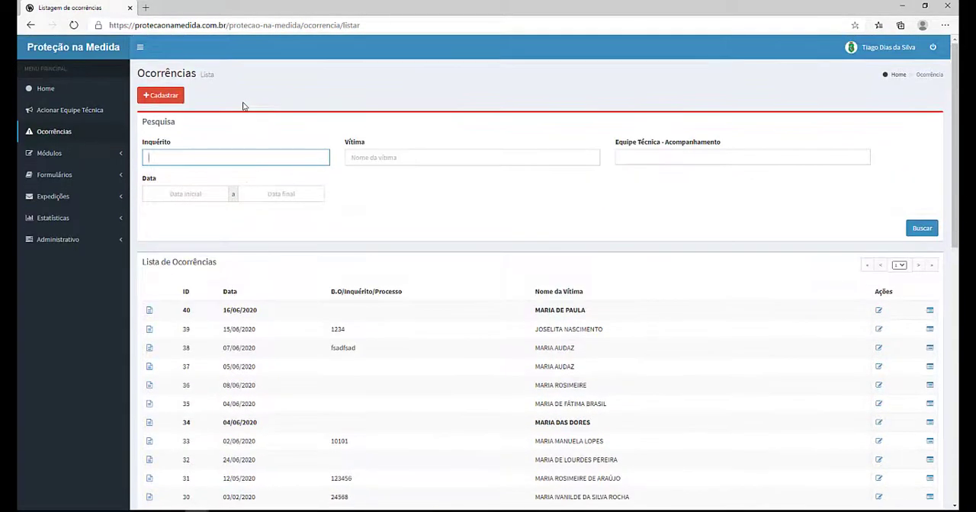
scroll(244, 106, "down", 3)
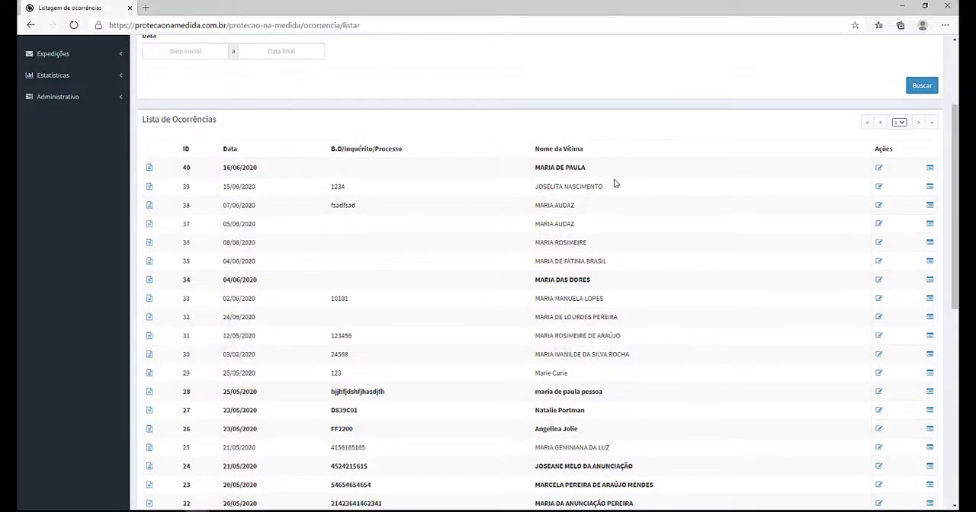
scroll(150, 251, "up", 2)
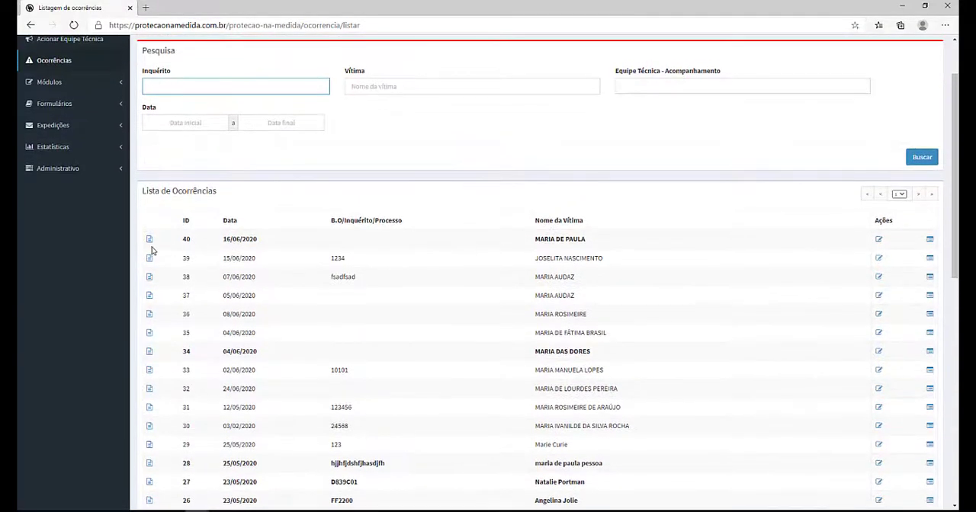
scroll(564, 259, "up", 2)
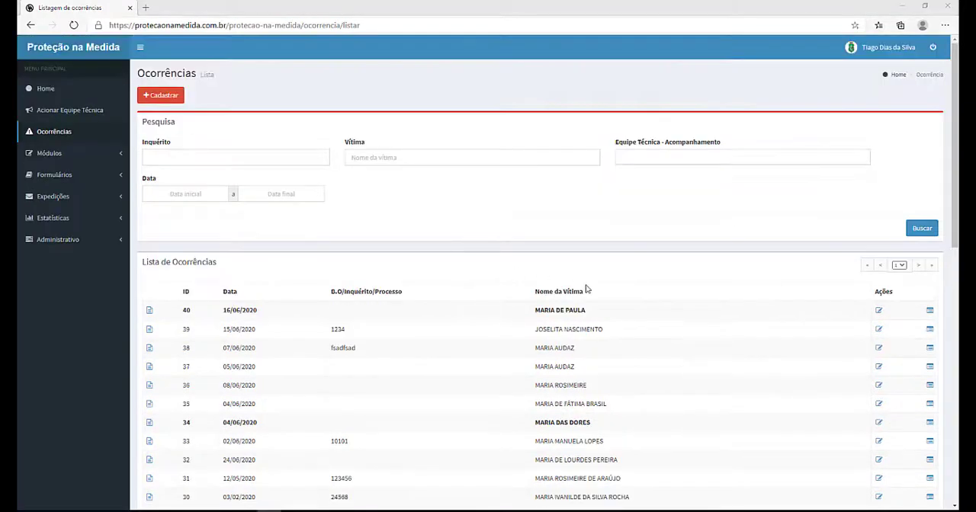
scroll(592, 301, "down", 2)
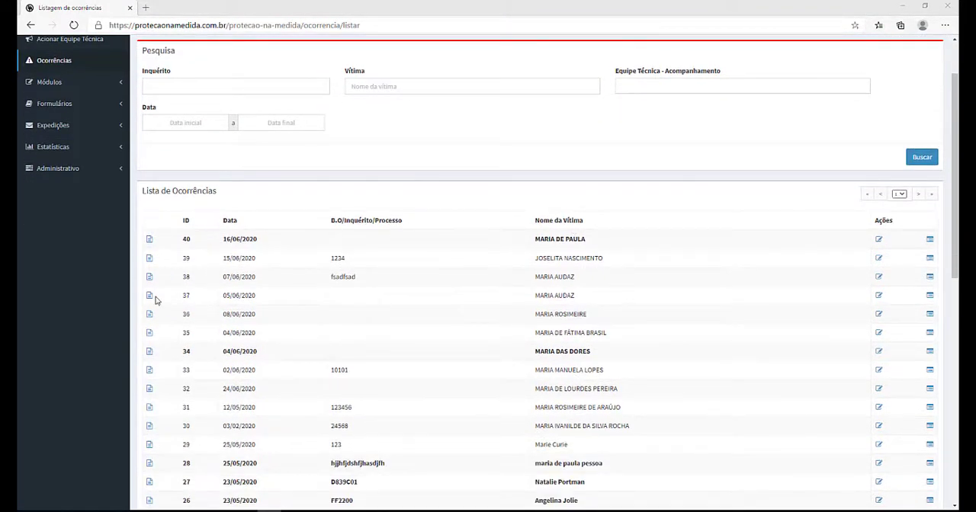
left_click(149, 354)
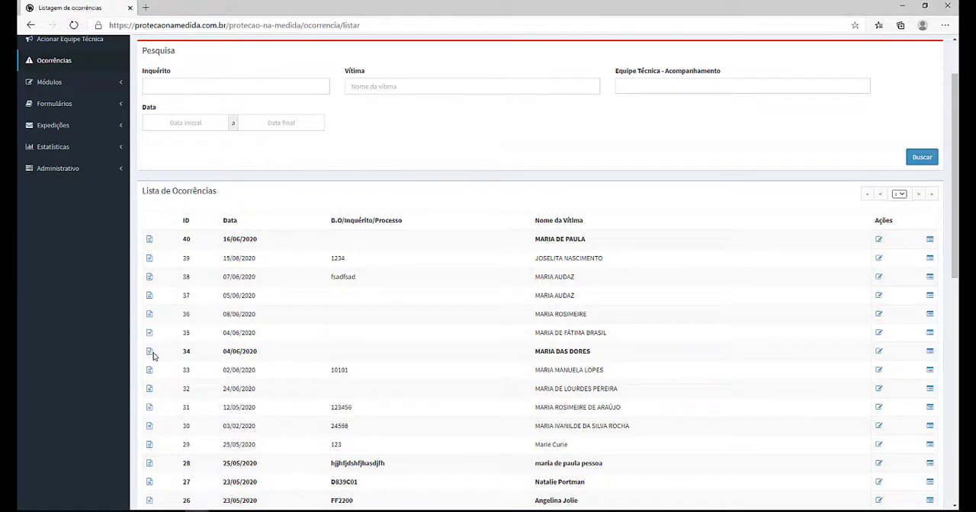
left_click(150, 354)
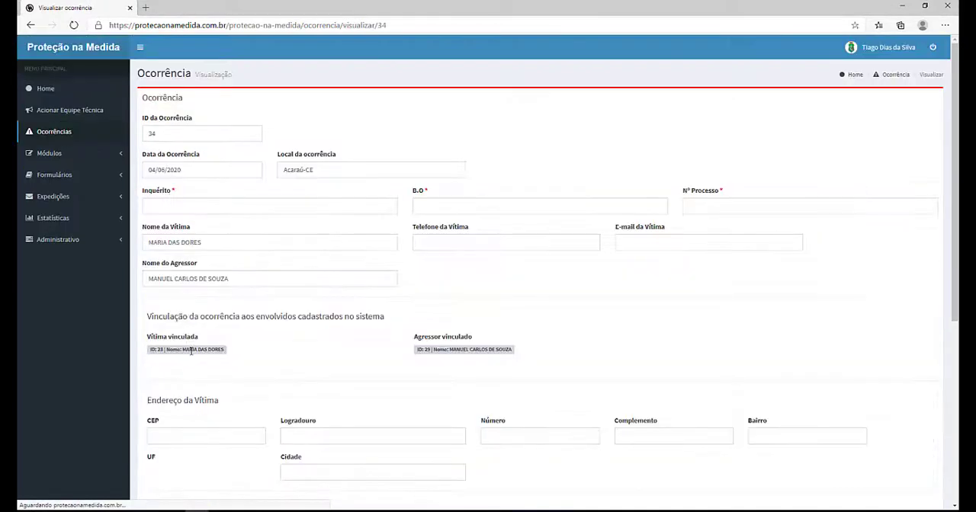
scroll(264, 277, "down", 3)
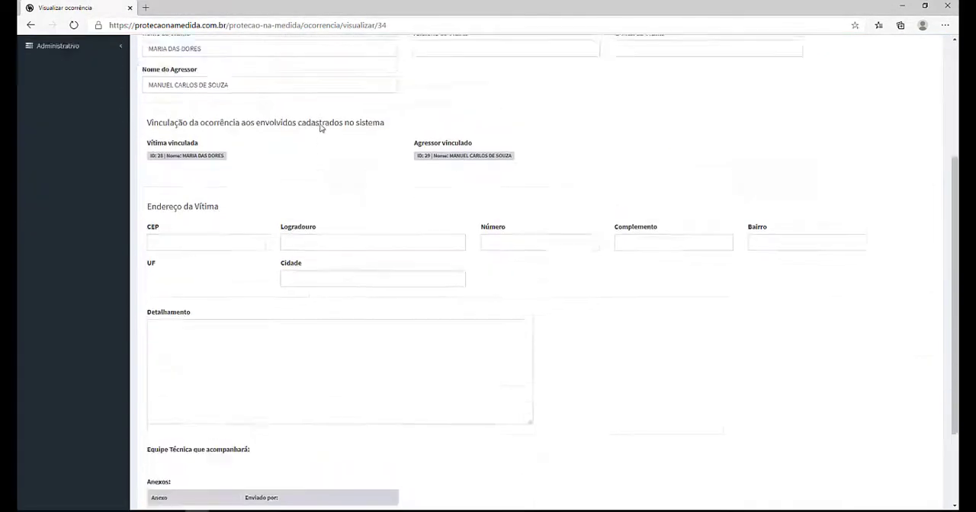
scroll(205, 139, "up", 3)
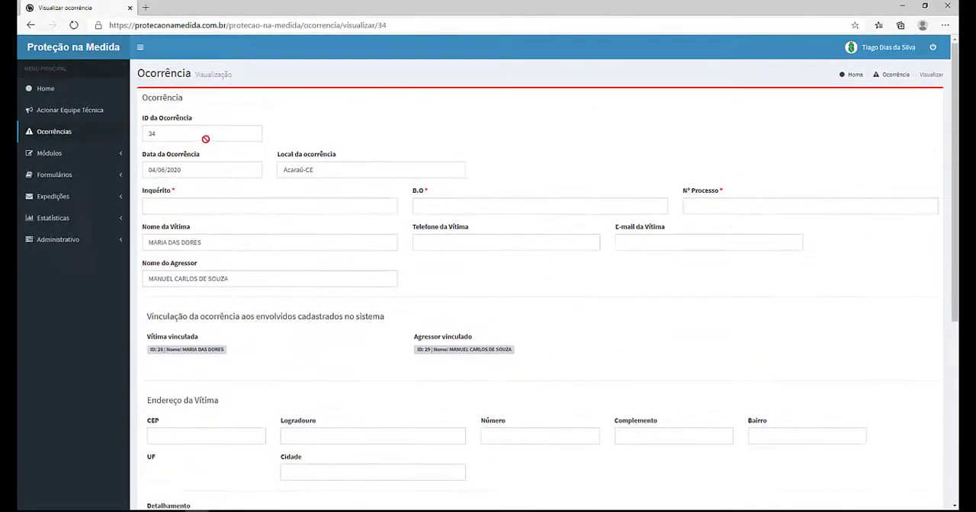
Step: Open a new aggressor registration and browse its address, questionnaire and complement sections
left_click(66, 176)
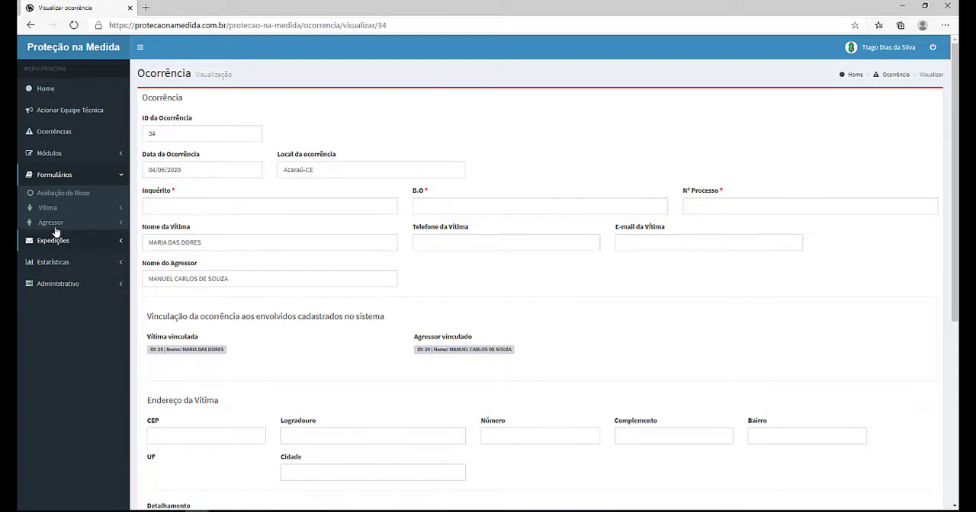
left_click(123, 178)
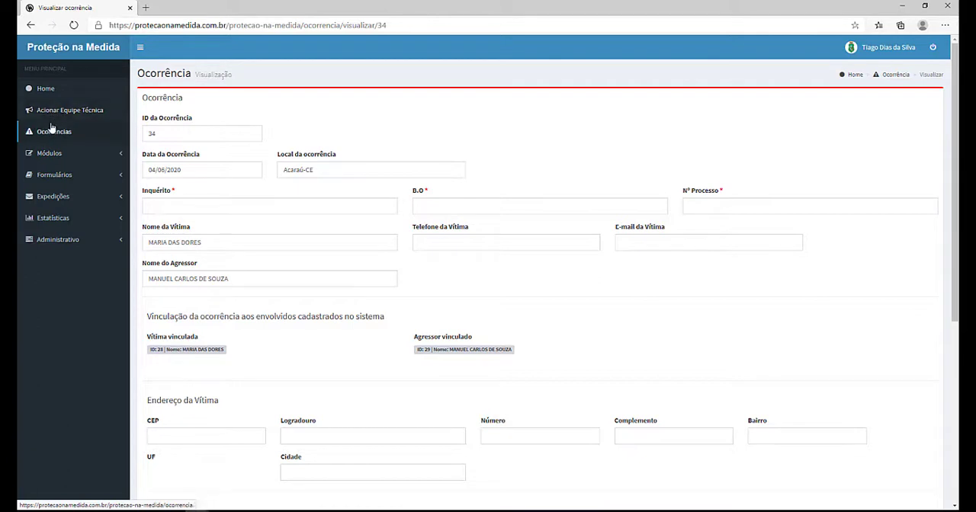
left_click(61, 156)
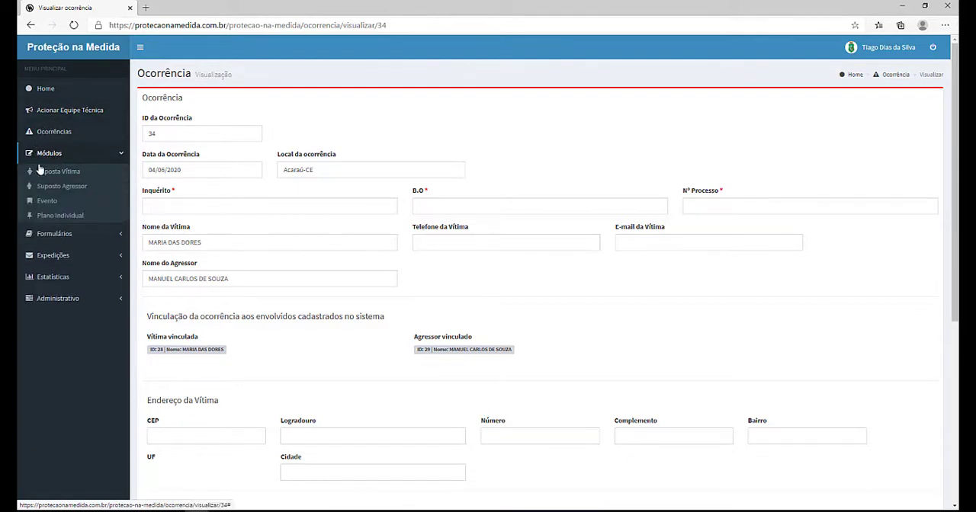
left_click(42, 188)
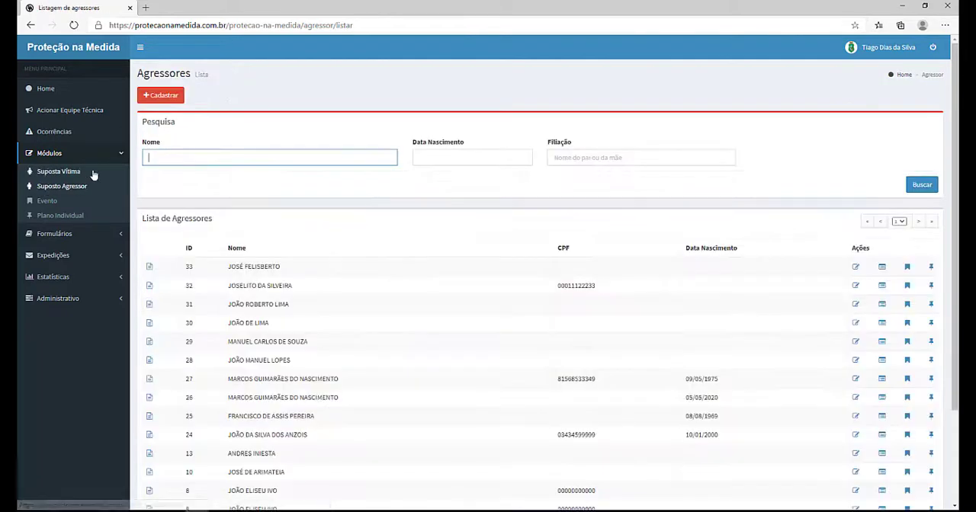
left_click(170, 100)
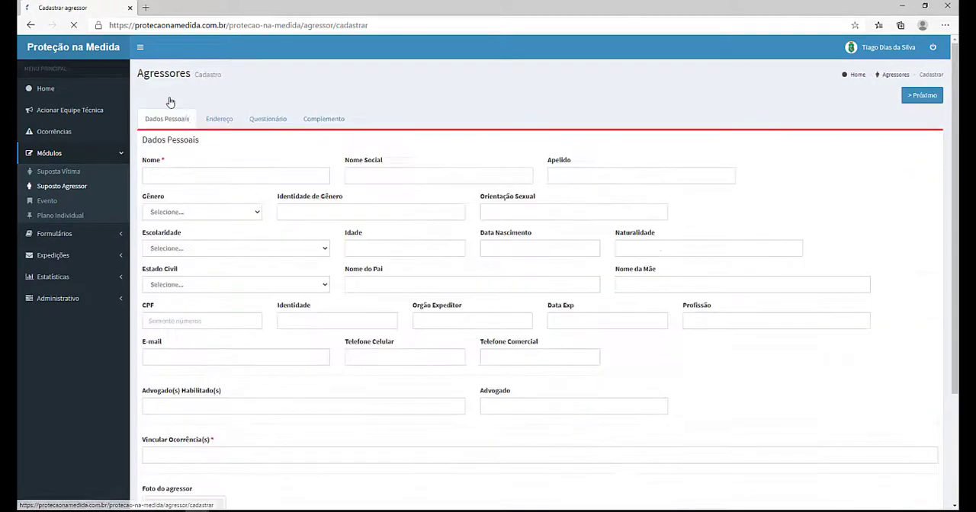
left_click(227, 120)
left_click(273, 119)
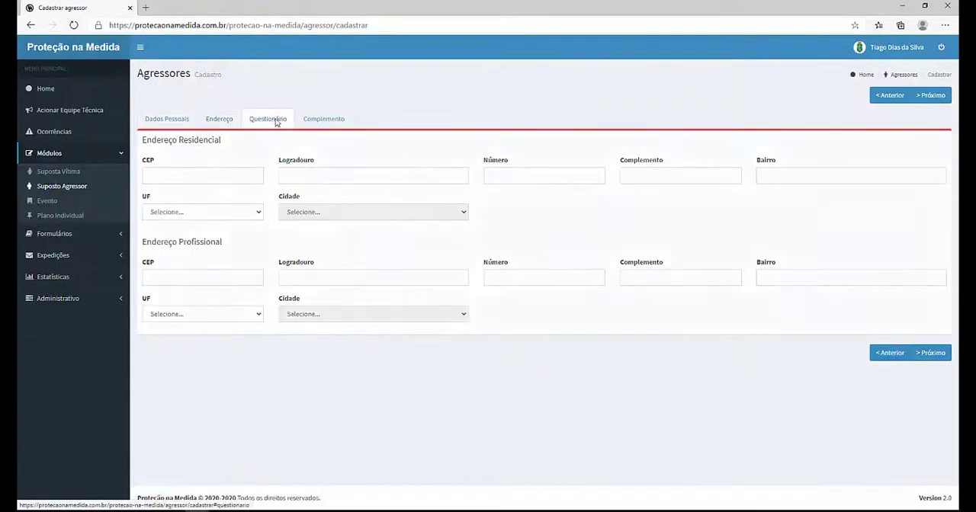
left_click(324, 119)
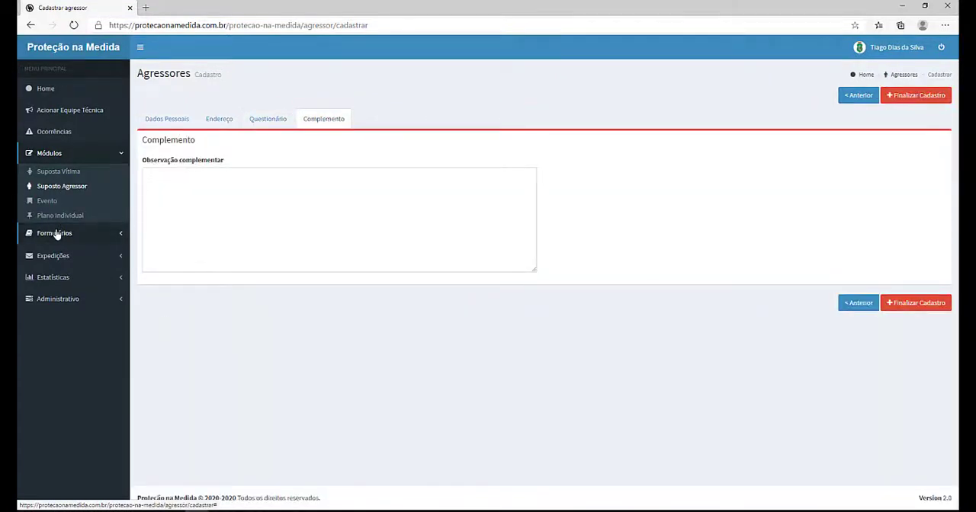
Step: Open the list of complementary victim forms
left_click(56, 234)
left_click(55, 208)
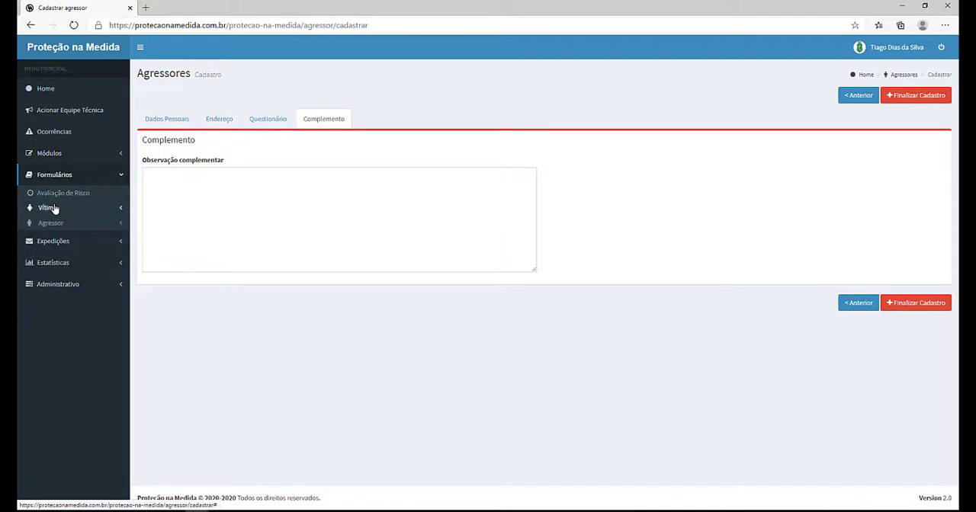
left_click(58, 224)
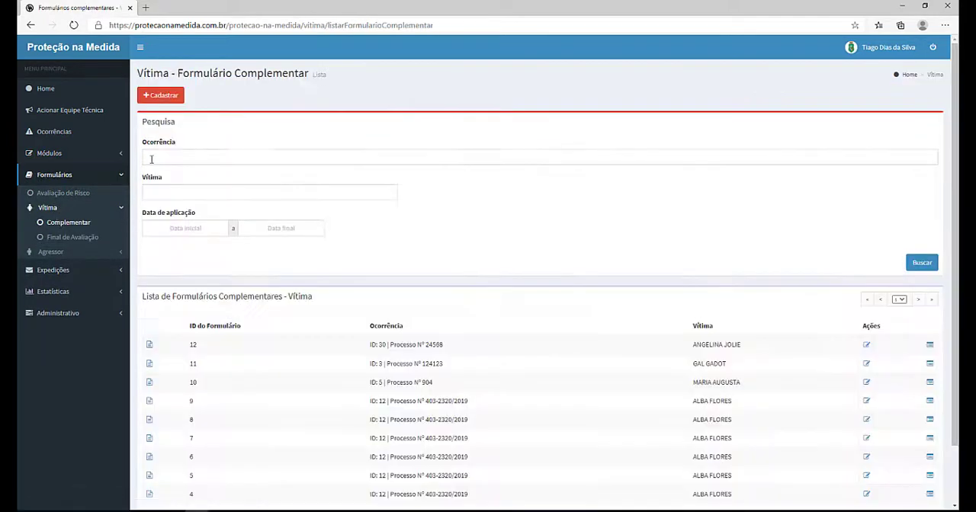
Step: Start a new complementary victim form and scroll through its violence situation and history questions
left_click(158, 97)
scroll(189, 175, "down", 20)
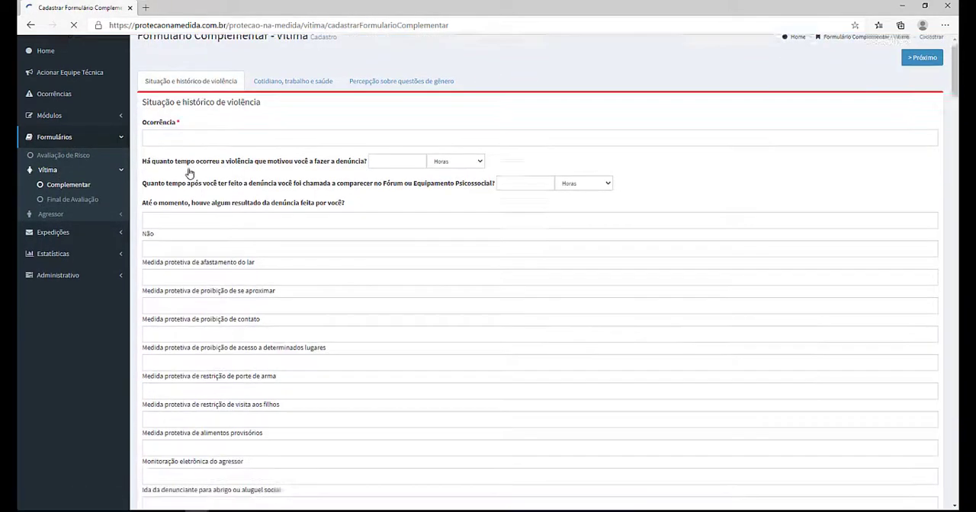
scroll(189, 175, "down", 20)
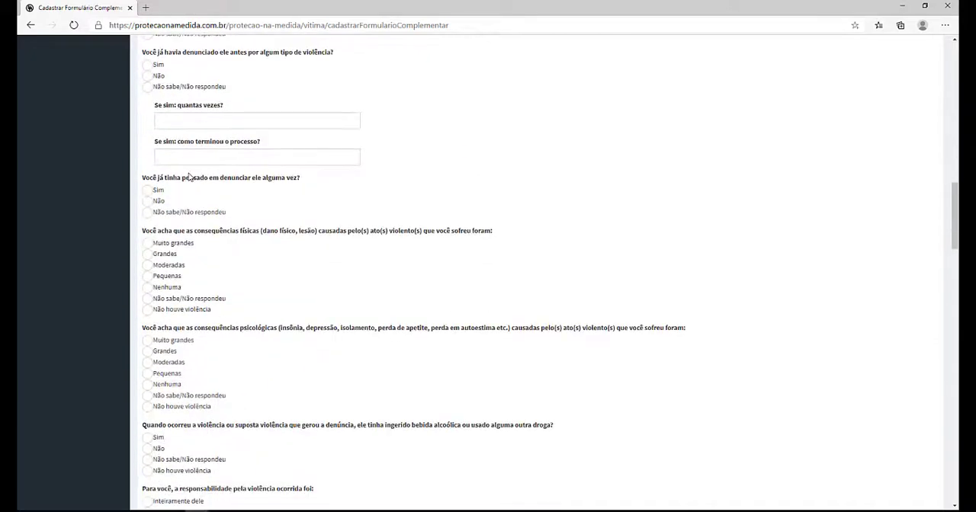
scroll(189, 184, "down", 20)
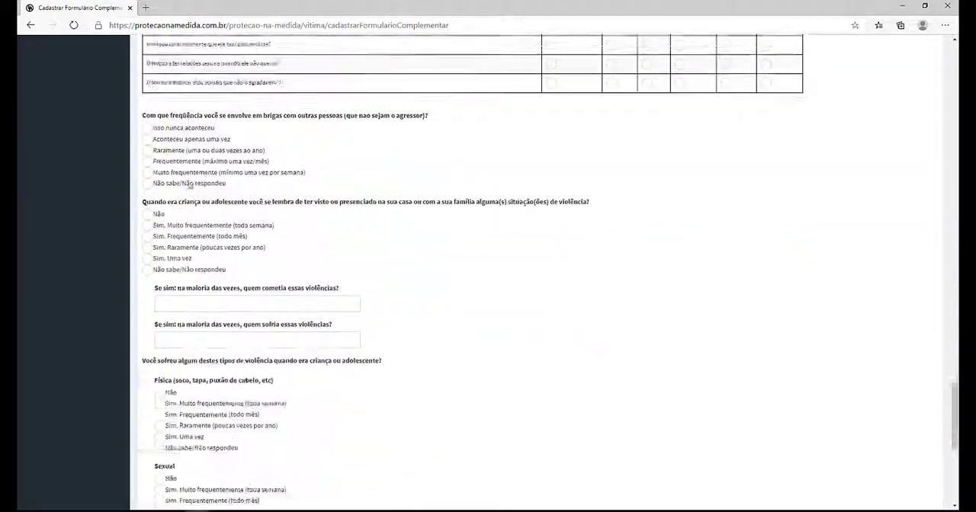
scroll(190, 188, "up", 20)
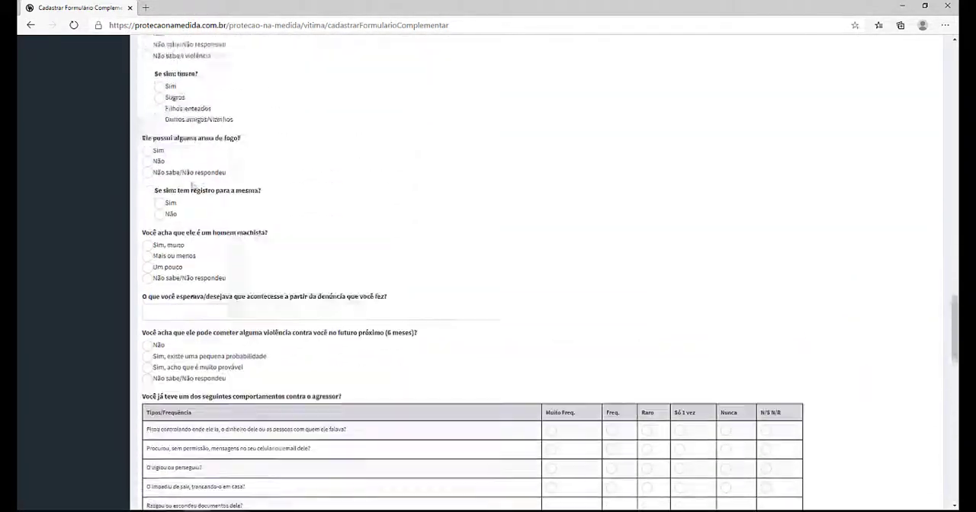
scroll(195, 184, "up", 15)
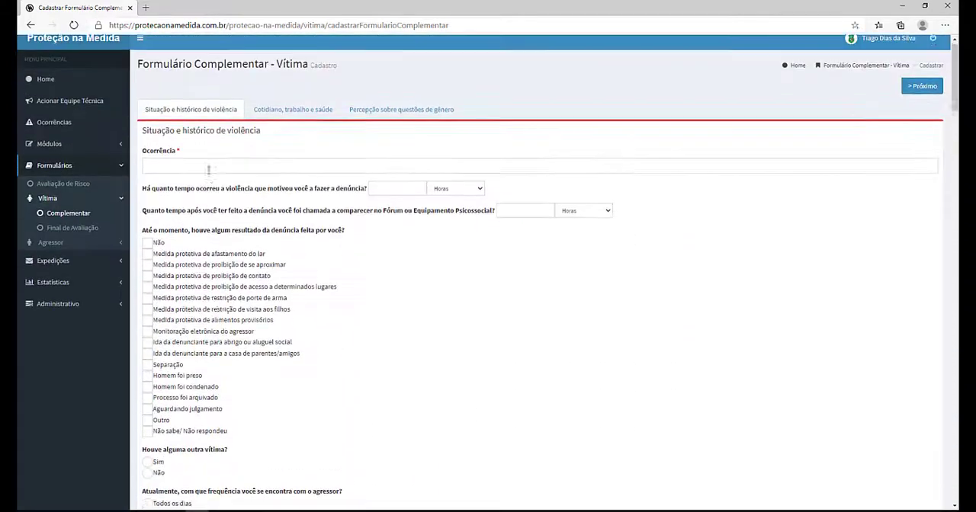
Step: Open the form's daily life, work and health section and scroll through its questions
left_click(297, 124)
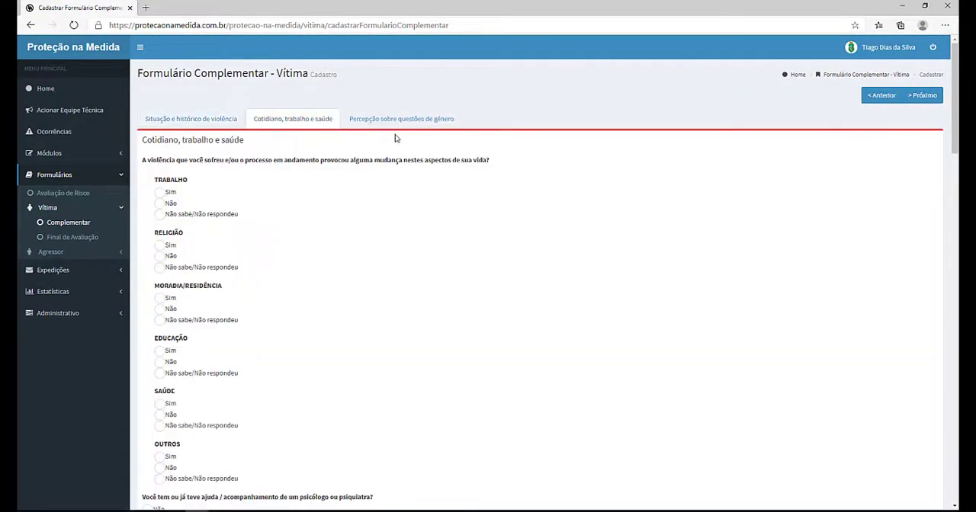
scroll(292, 269, "down", 20)
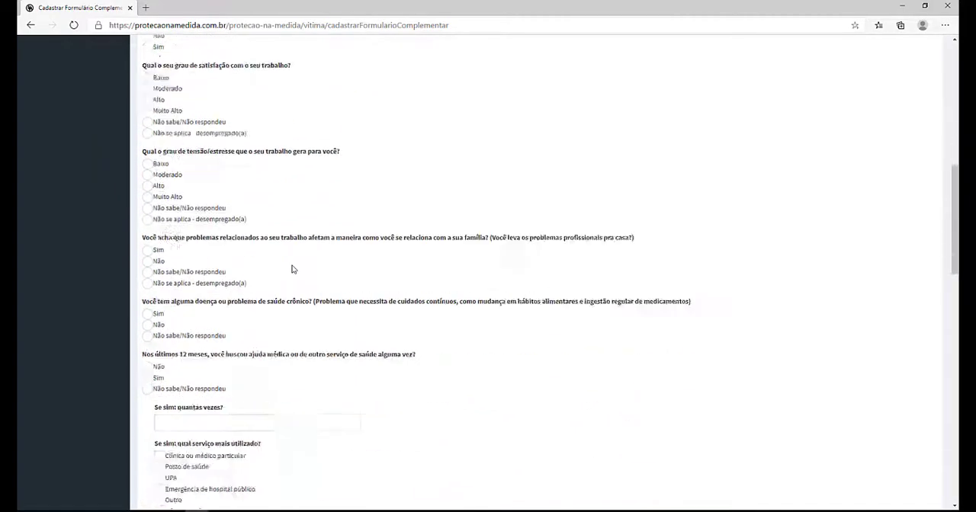
scroll(292, 269, "down", 5)
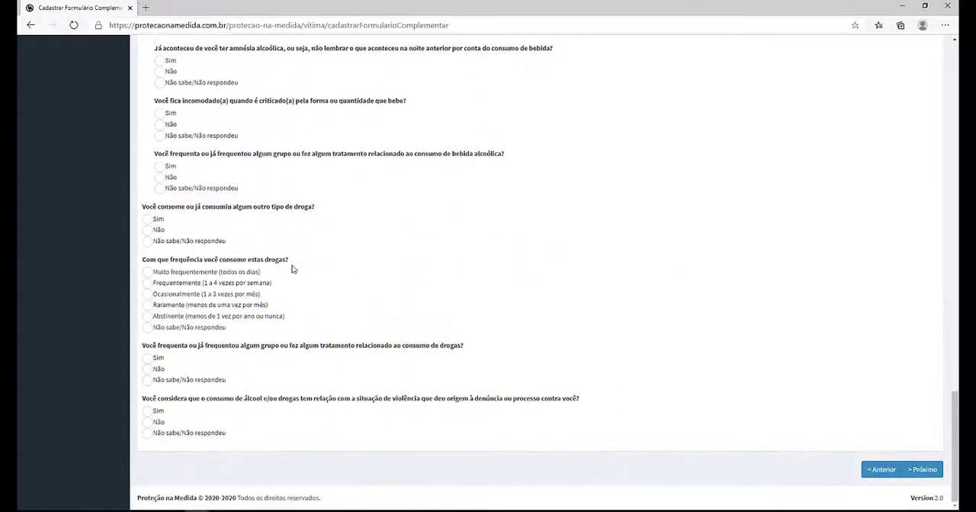
scroll(294, 267, "up", 15)
scroll(295, 265, "up", 15)
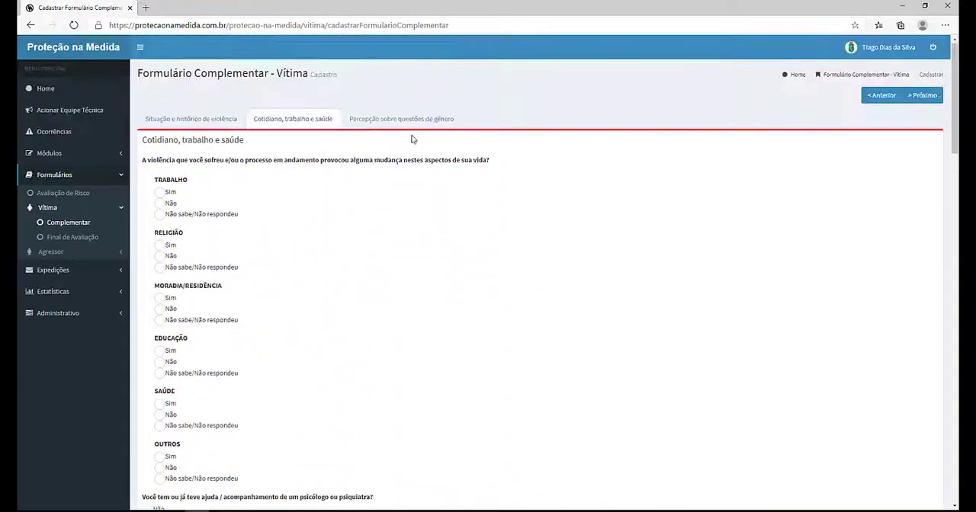
Step: Open the gender perception section and scroll through its statements
left_click(412, 120)
scroll(289, 206, "down", 15)
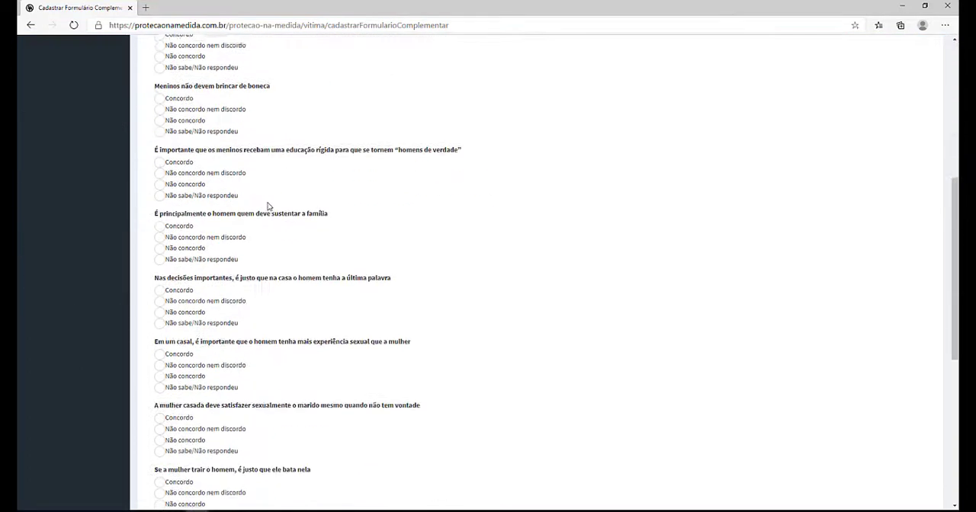
scroll(274, 208, "up", 15)
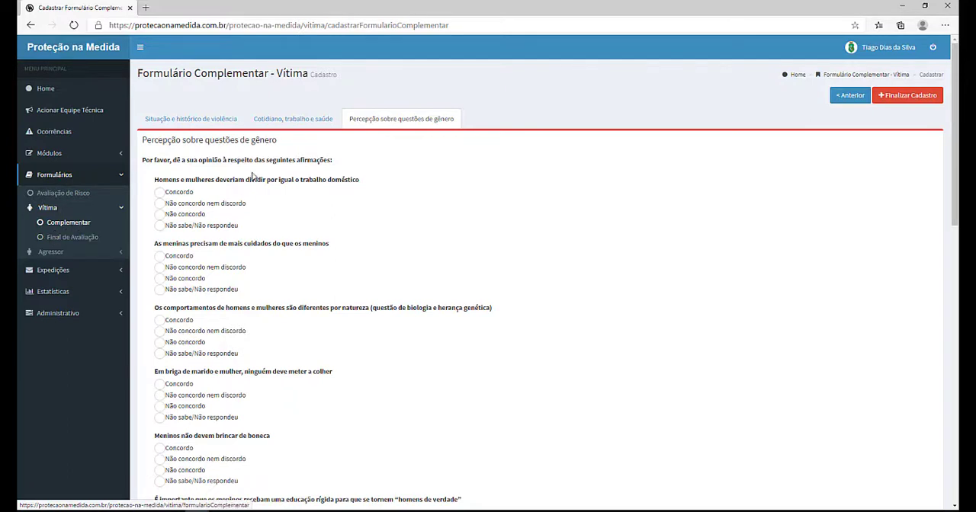
Step: Return to the complementary victim forms list, open a new form again and scroll through its questions
left_click(54, 226)
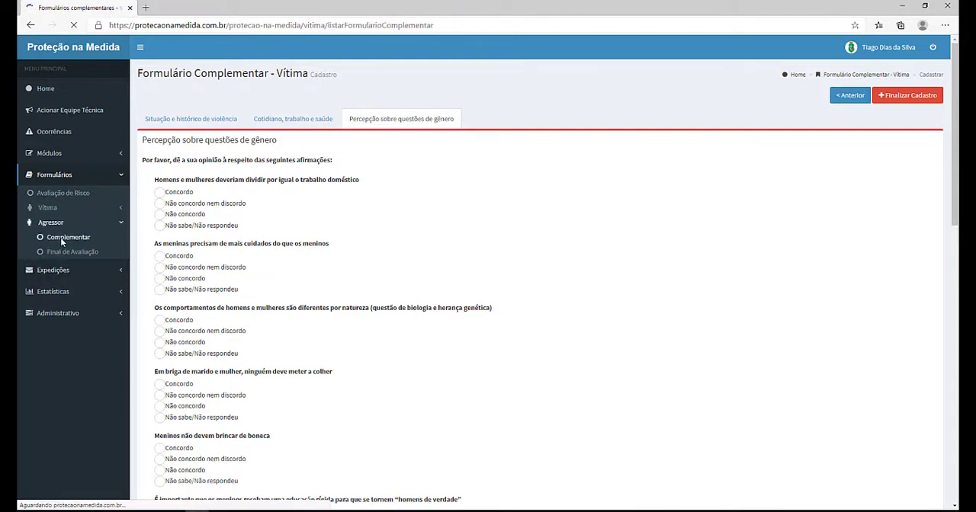
left_click(62, 237)
left_click(63, 227)
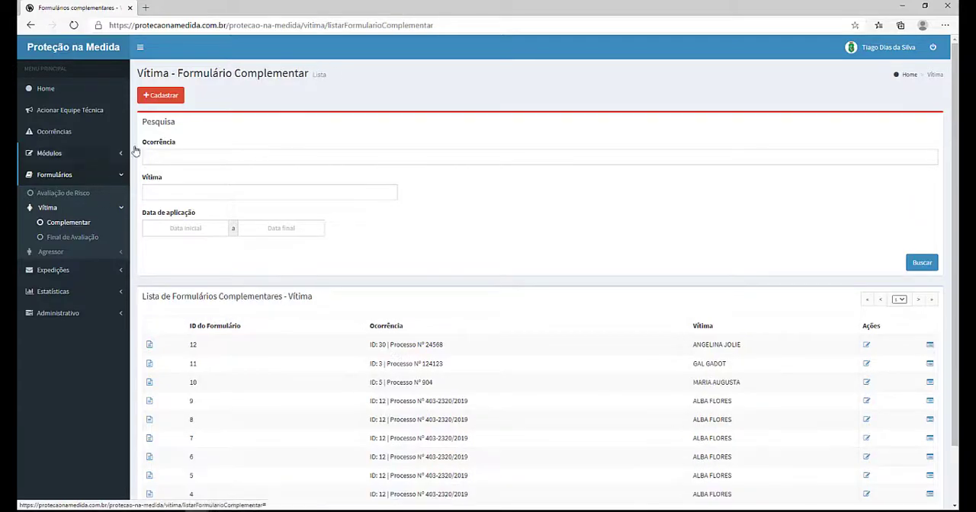
left_click(159, 95)
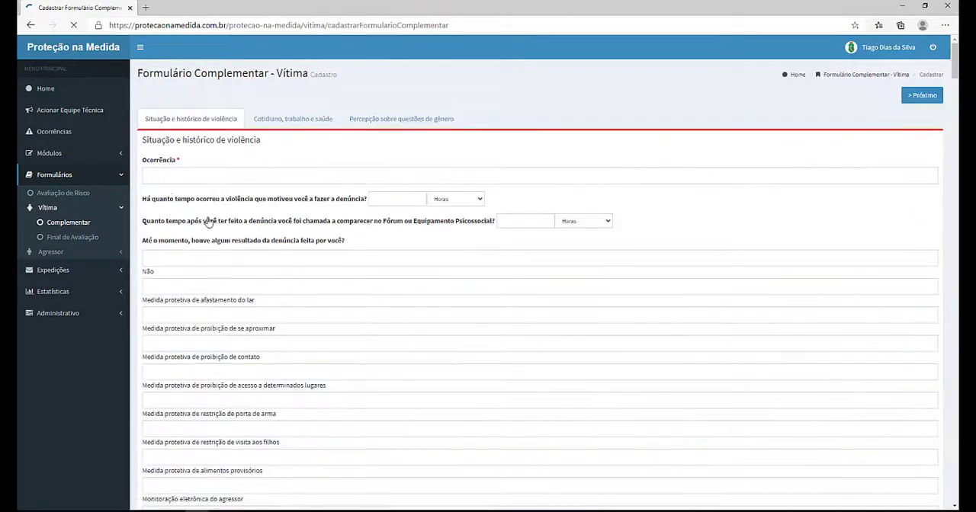
scroll(210, 221, "down", 15)
scroll(209, 221, "down", 20)
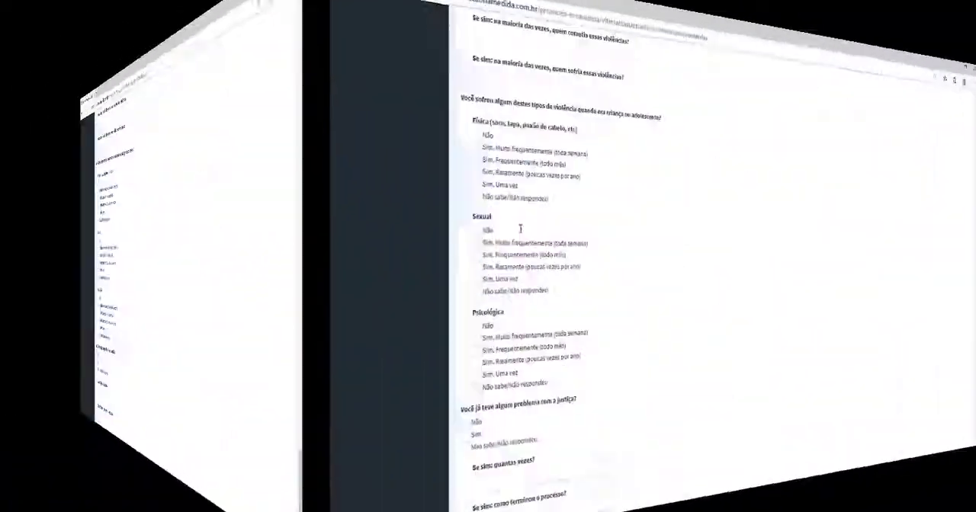
scroll(226, 264, "down", 3)
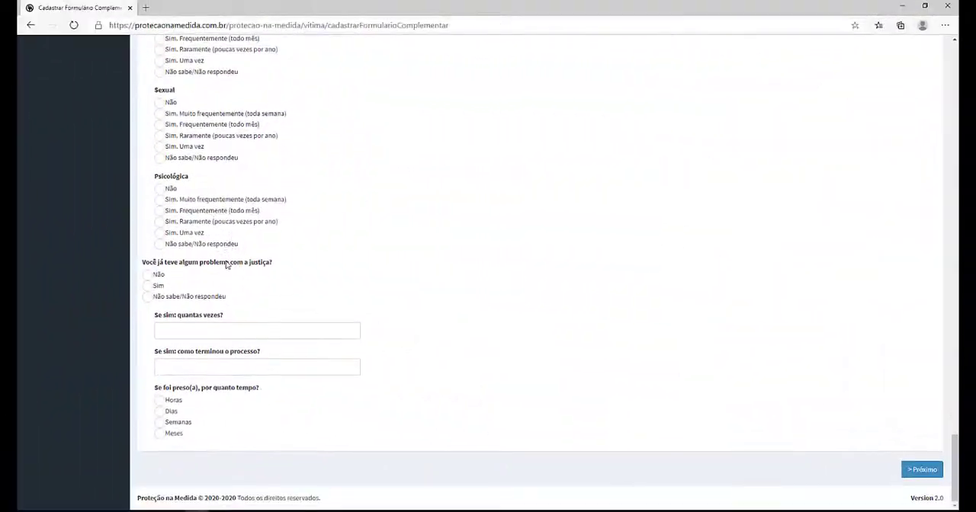
scroll(429, 341, "up", 10)
left_click_drag(956, 395, 911, 72)
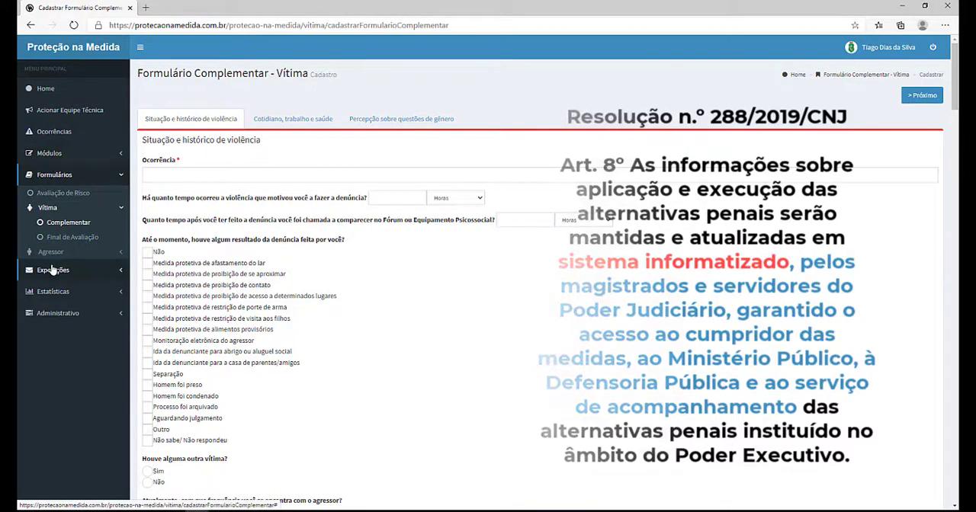
Step: Open the individual plans list under Modules and scroll through the registered plans
left_click(48, 154)
left_click(60, 215)
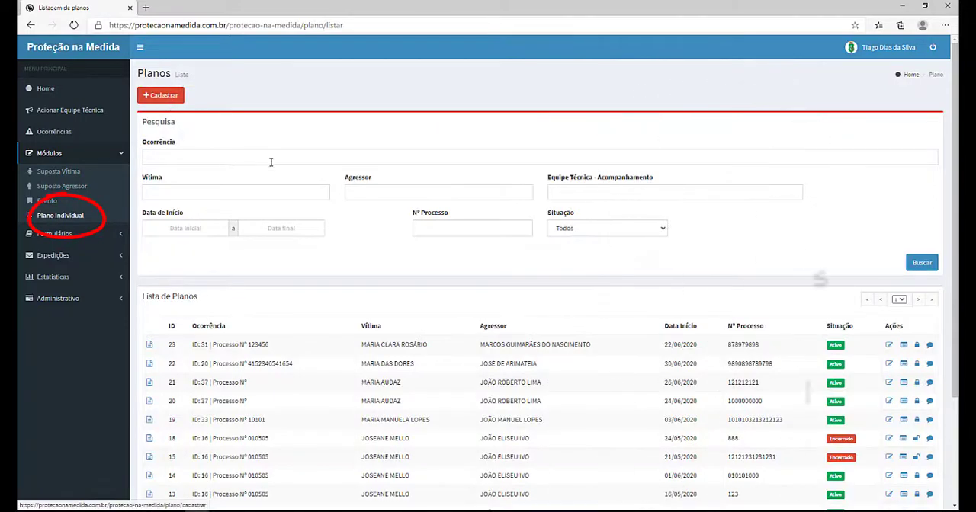
scroll(416, 268, "down", 3)
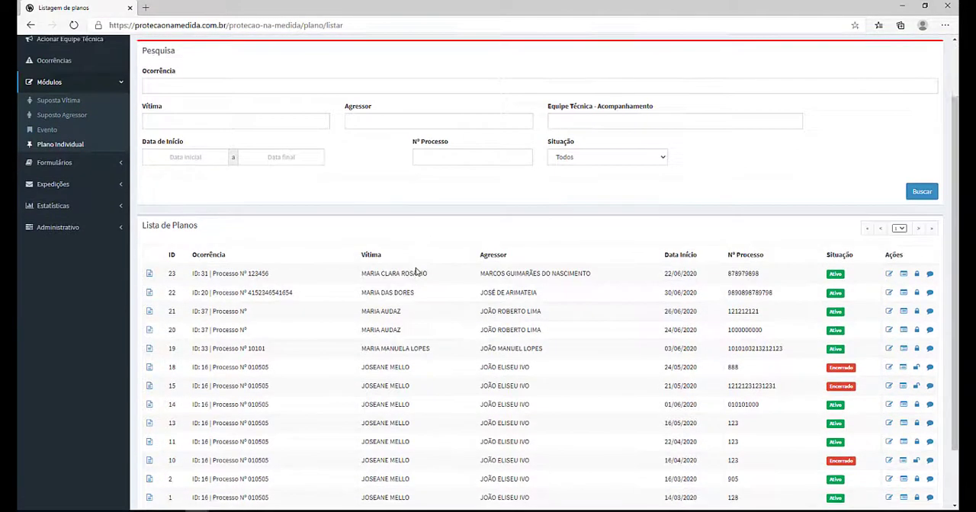
scroll(415, 268, "up", 3)
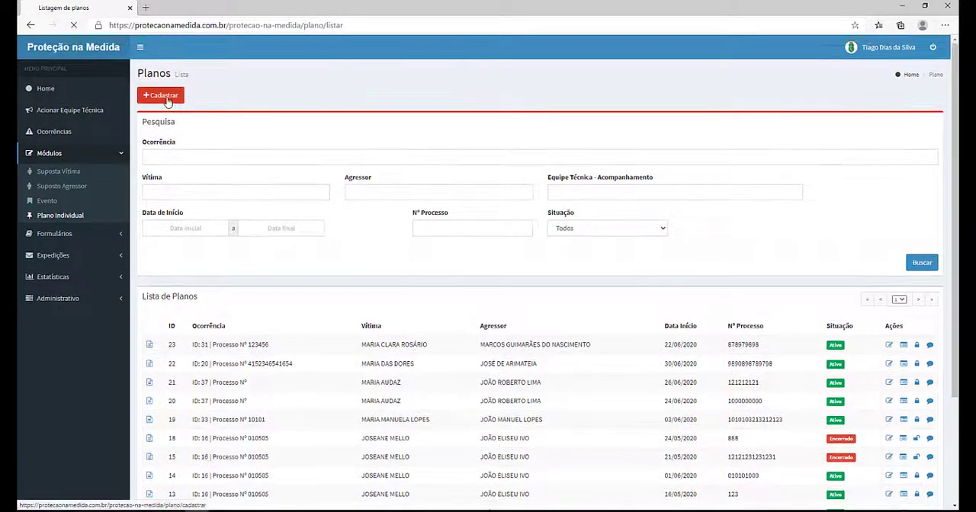
Step: Start registering a new individual plan and set its start date to 30/06/2020
left_click(168, 99)
left_click(198, 175)
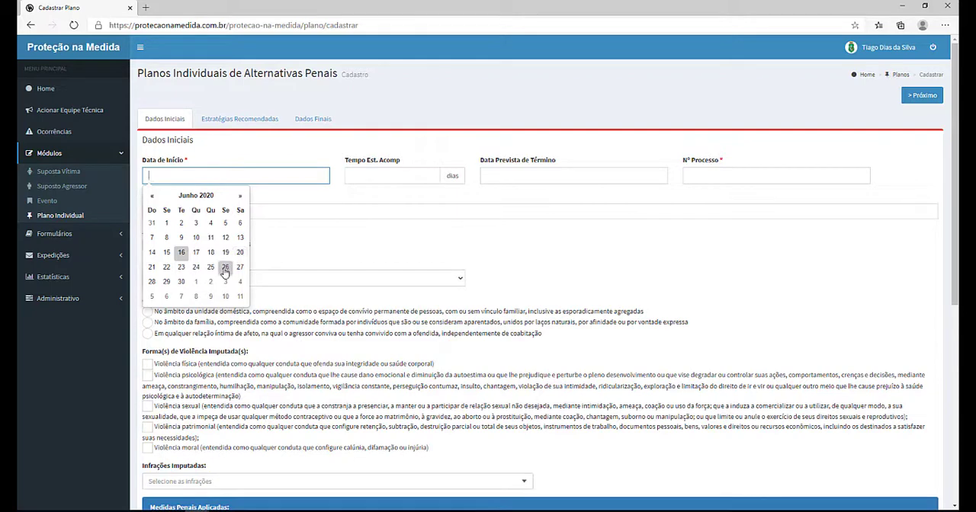
left_click(181, 282)
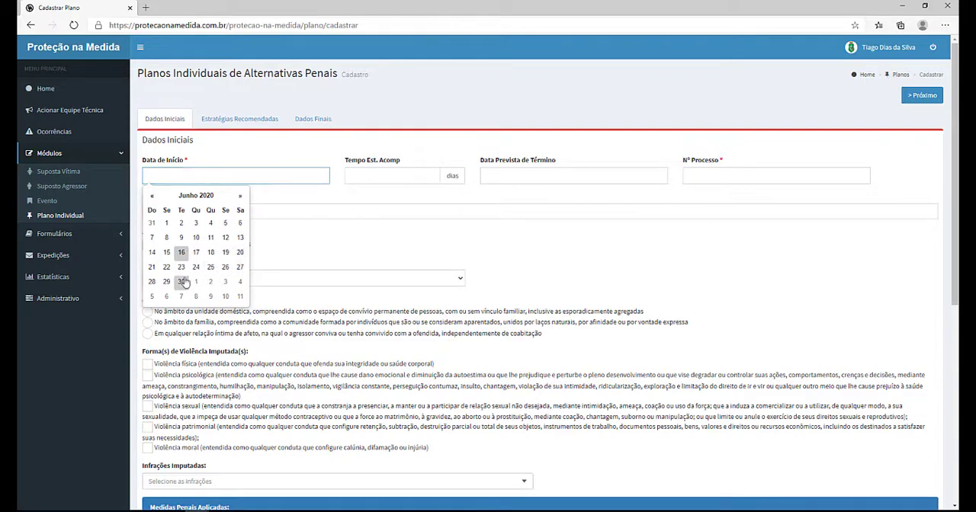
left_click(370, 174)
type("180")
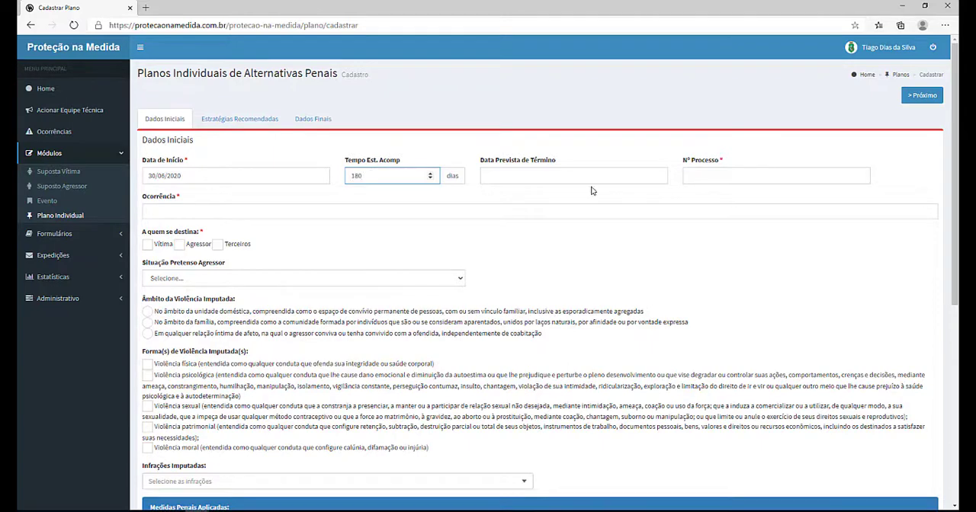
left_click(585, 175)
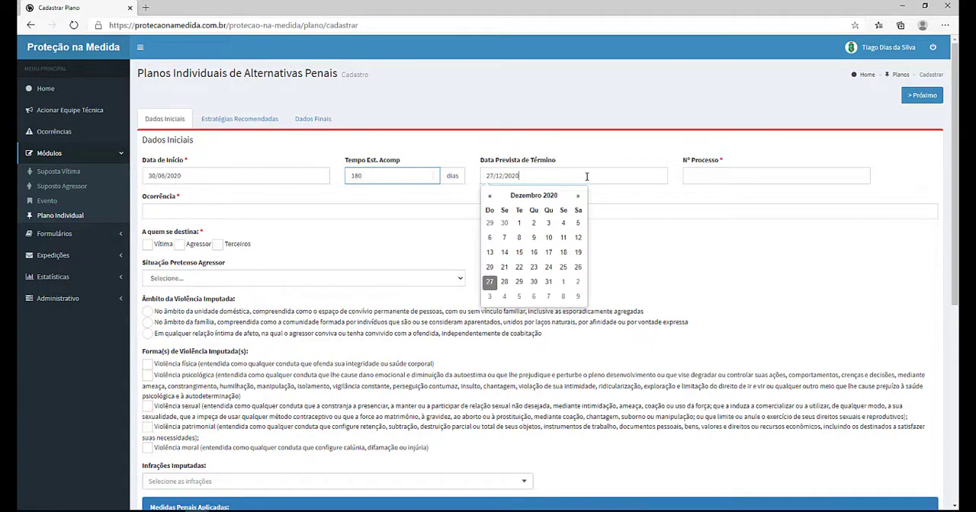
left_click(768, 171)
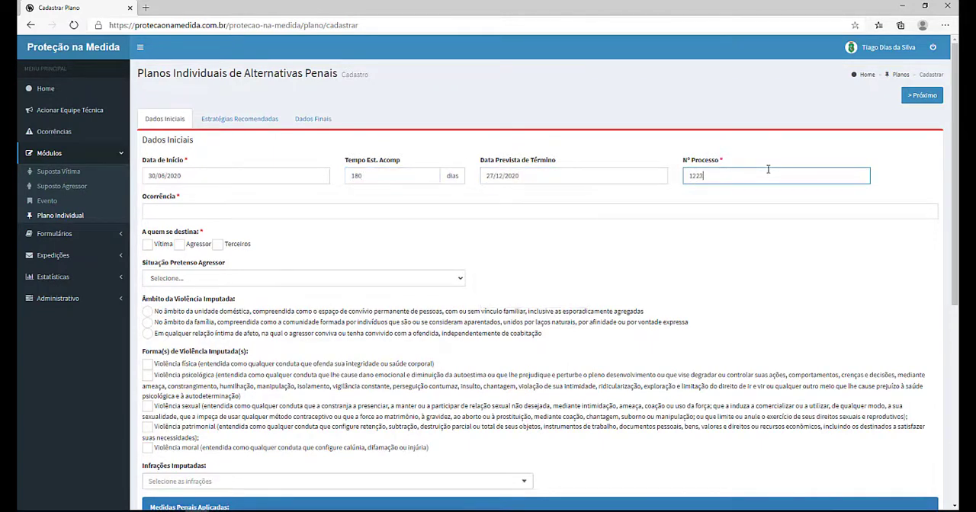
Step: Search occurrences by the victim's name and link the plan to occurrence 40
left_click(402, 213)
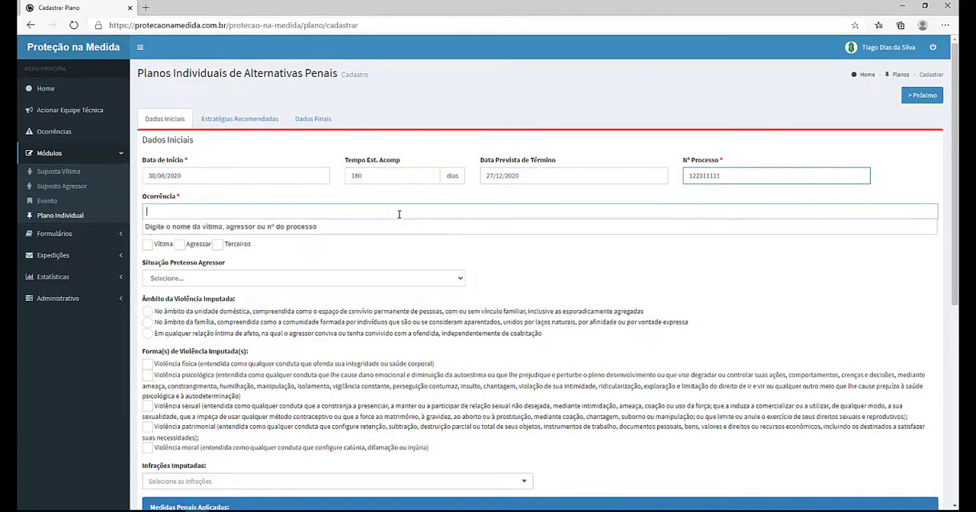
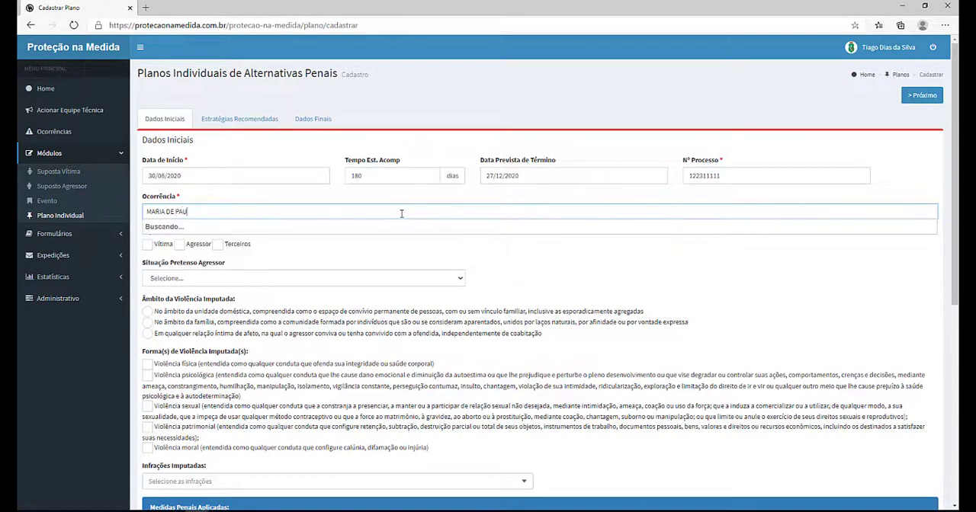
left_click(402, 227)
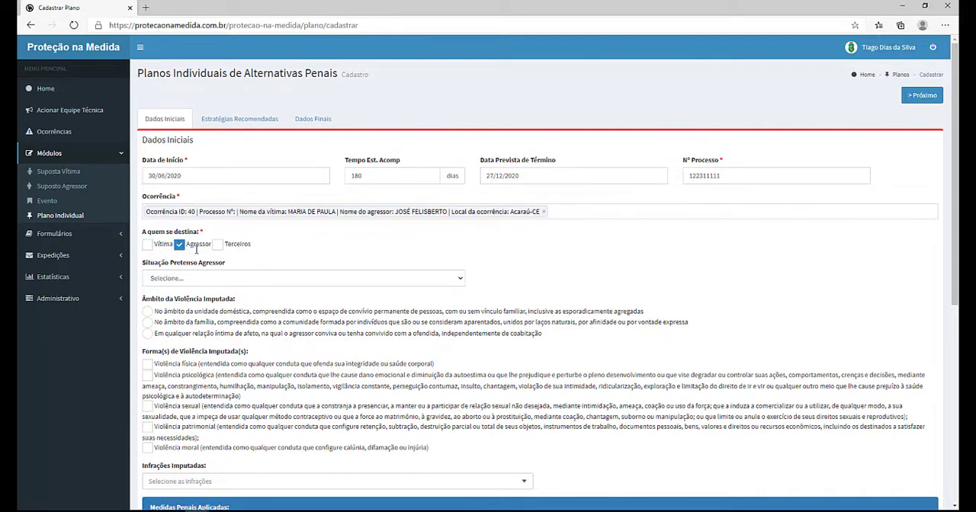
Step: Set the alleged aggressor's situation to Não denunciado (com medidas cautelares) and the violence scope to any intimate affective relationship
left_click(340, 281)
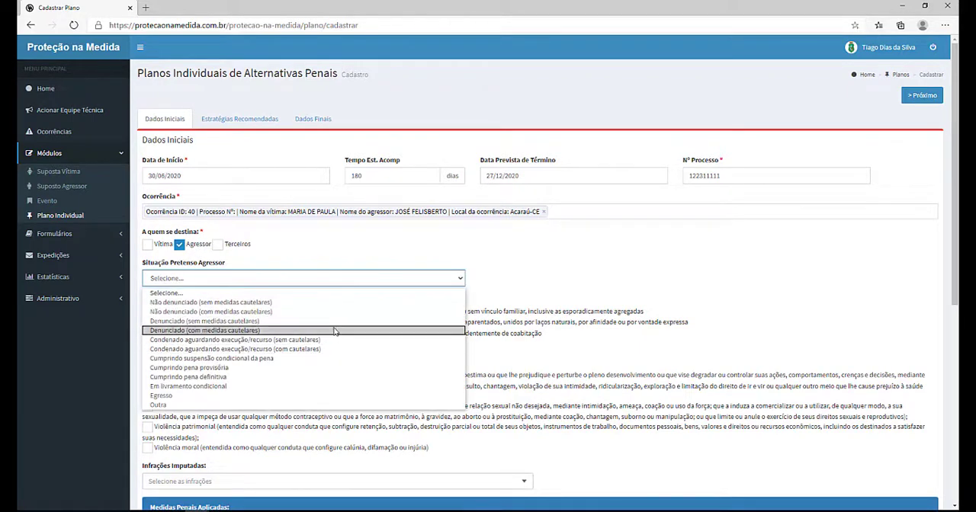
left_click(221, 313)
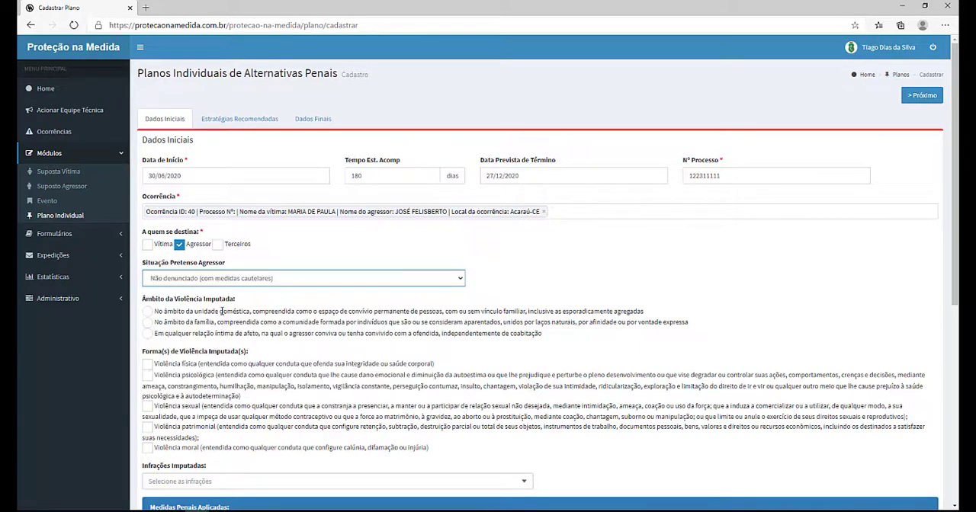
left_click(147, 333)
Step: Mark psychological violence and impute Art. 129, § 9º do Código Penal (Lesão corporal - violência doméstica)
scroll(412, 335, "down", 2)
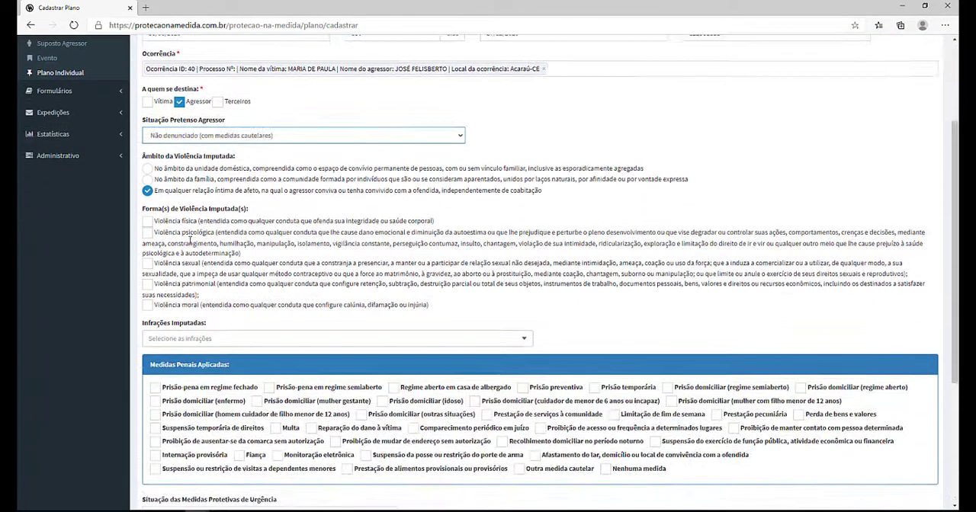
left_click(147, 232)
scroll(218, 254, "down", 2)
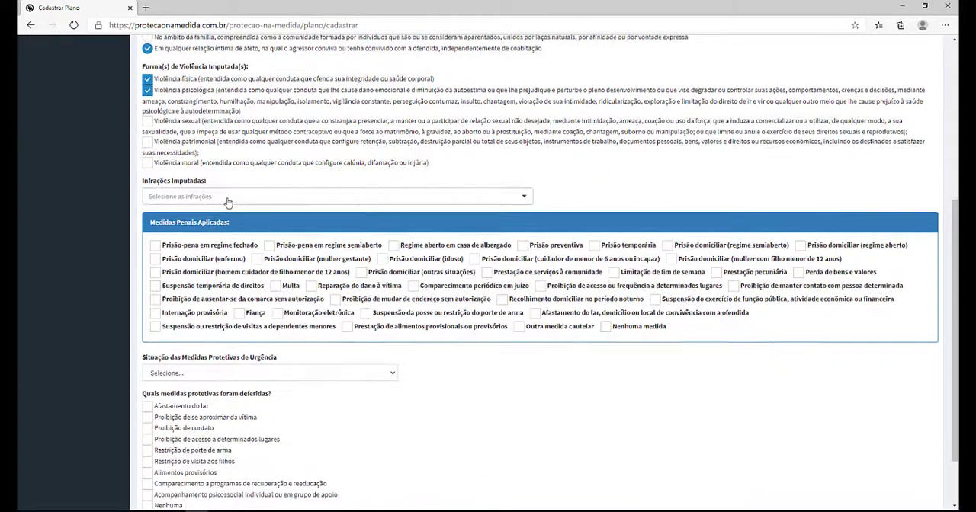
left_click(229, 199)
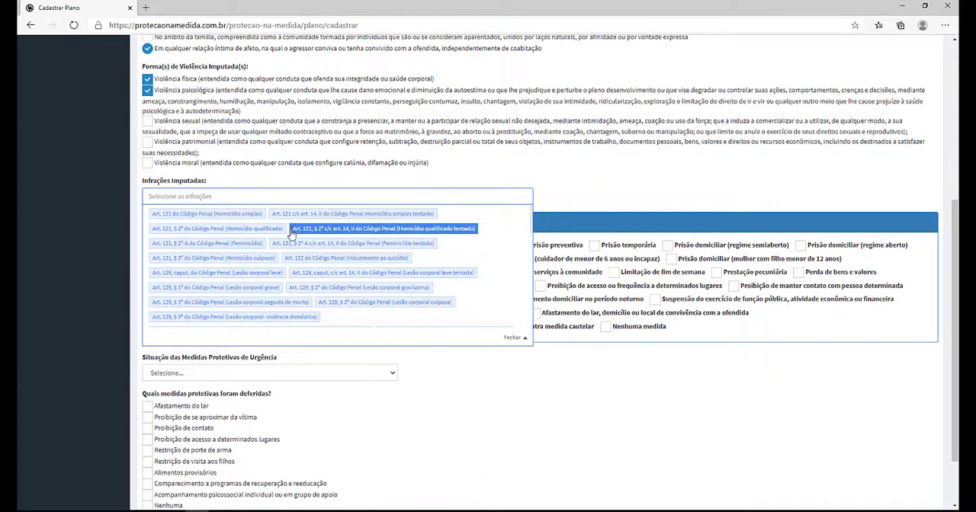
left_click(192, 316)
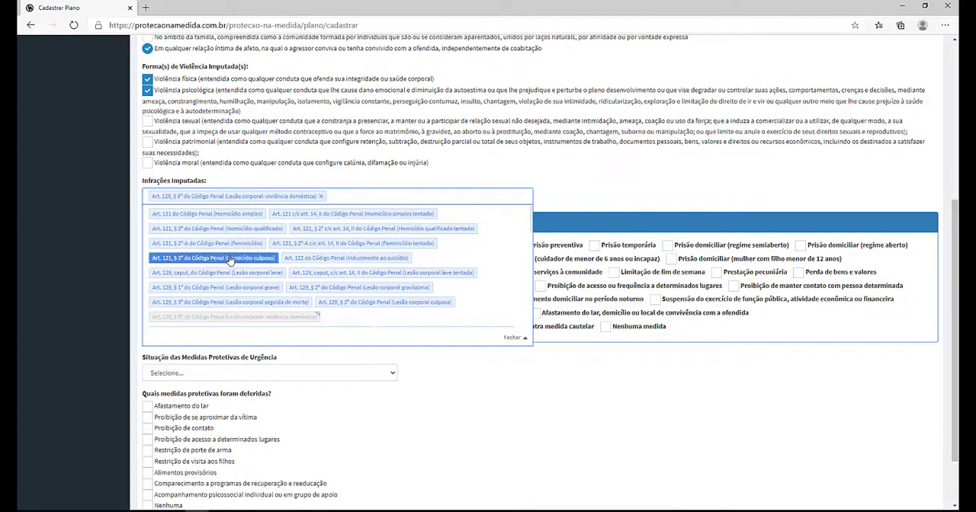
Step: Close the imputed-infraction list and mark Monitoração eletrônica as the applied penal measure
scroll(320, 267, "up", 2)
scroll(321, 270, "down", 1)
left_click(321, 271)
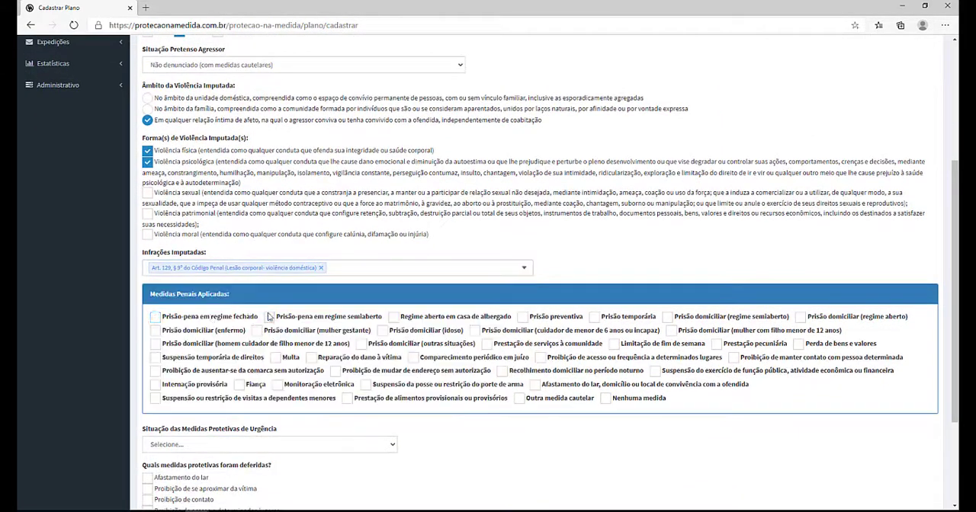
scroll(211, 318, "down", 2)
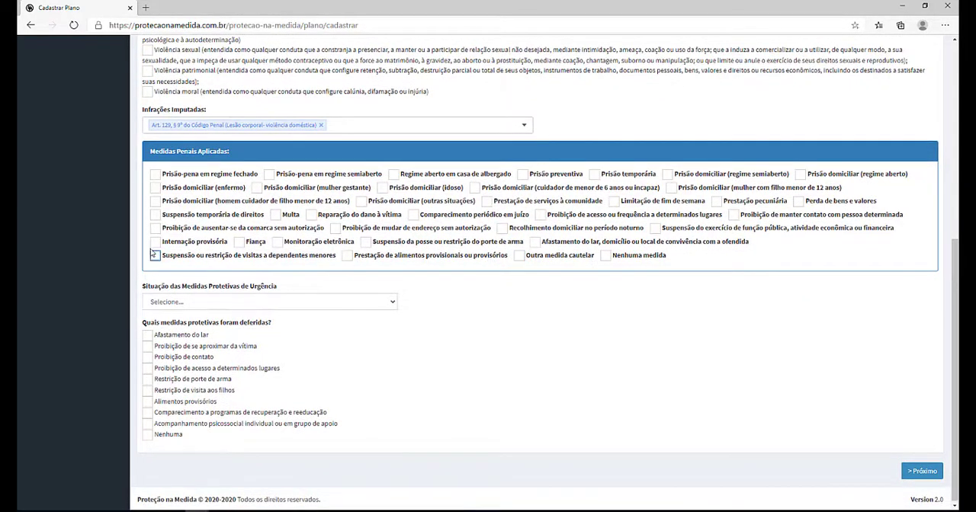
left_click(287, 244)
Step: Set the urgency measures status to Foram deferidas total ou parcialmente e estão vigentes and mark Afastamento do lar, Proibição de contato and Restrição de porte de arma
left_click(214, 303)
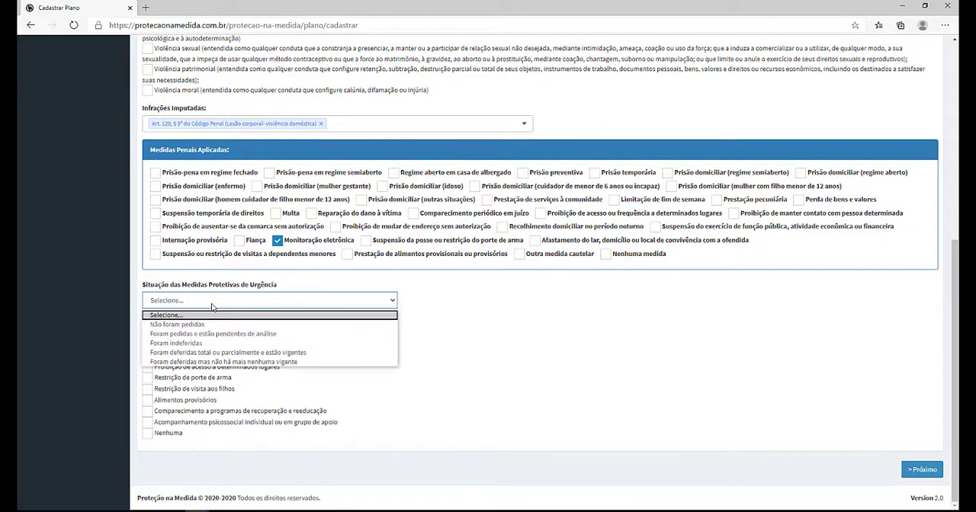
left_click(217, 353)
left_click(147, 377)
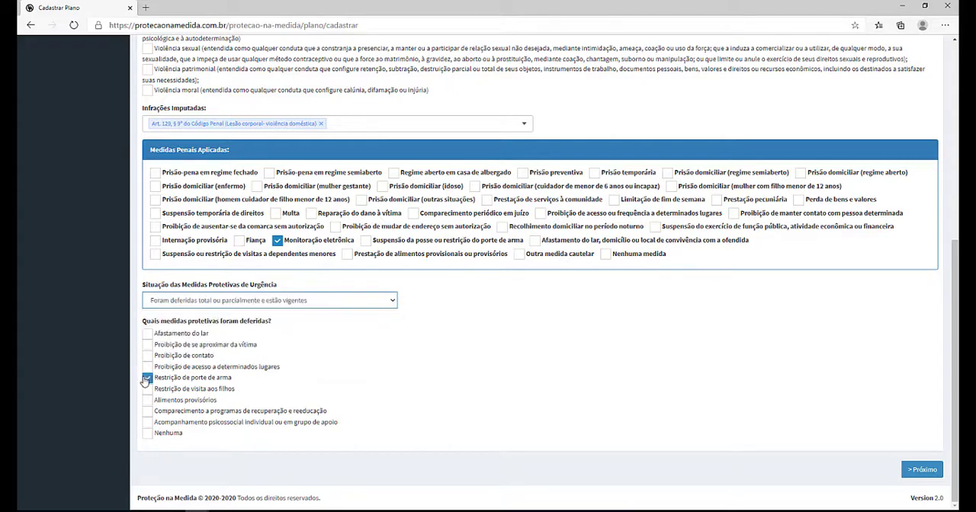
left_click(146, 355)
left_click(146, 333)
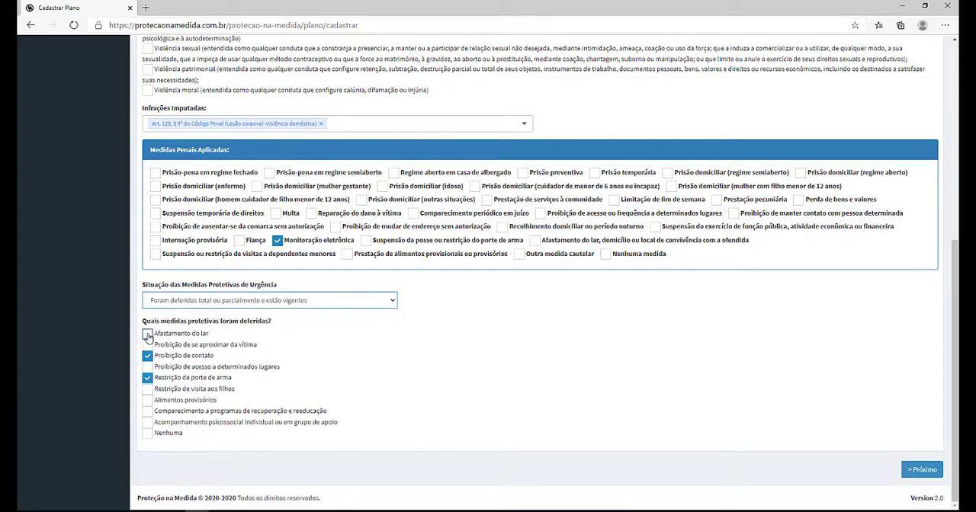
Step: Advance to the recommended strategies and mark artistic/cultural activities and work-activity inclusion for the victim
left_click(923, 470)
scroll(370, 209, "up", 1)
scroll(371, 209, "up", 5)
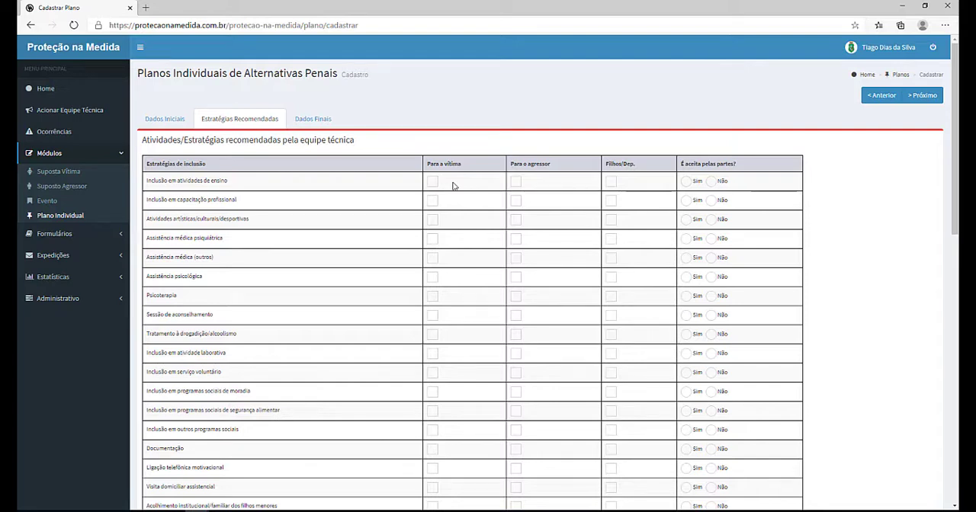
scroll(518, 199, "down", 1)
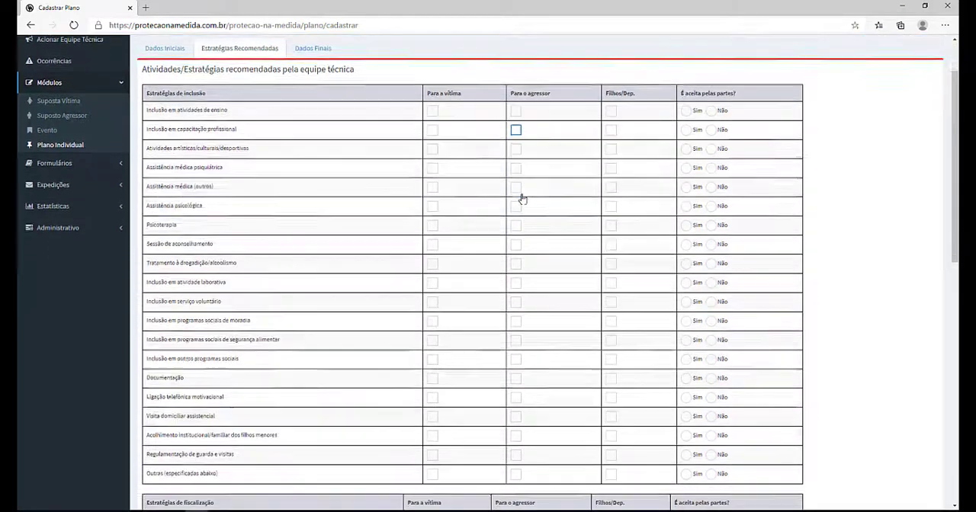
scroll(436, 110, "up", 1)
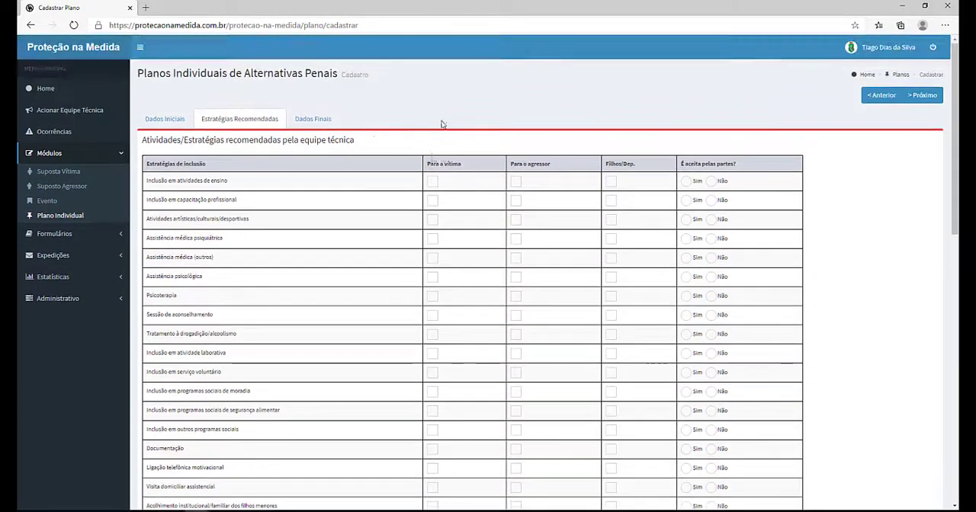
left_click(433, 220)
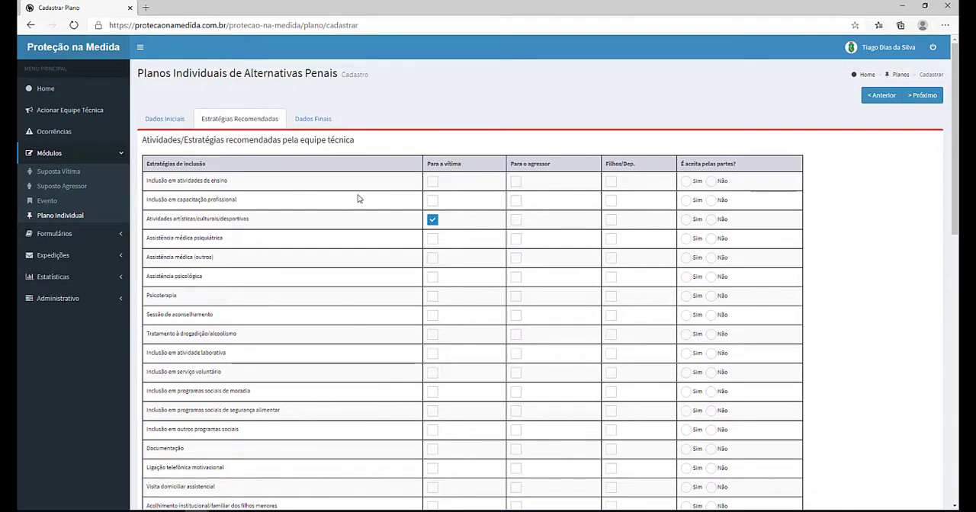
scroll(358, 203, "down", 2)
left_click(432, 211)
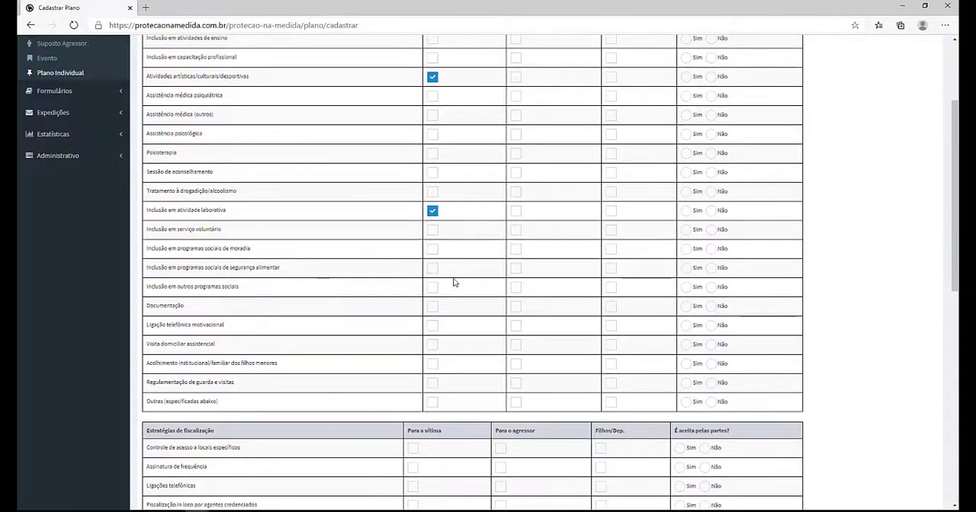
Step: Mark access control to specific places for the victim, and telephone calls and in-loco inspection for the aggressor
scroll(453, 283, "down", 3)
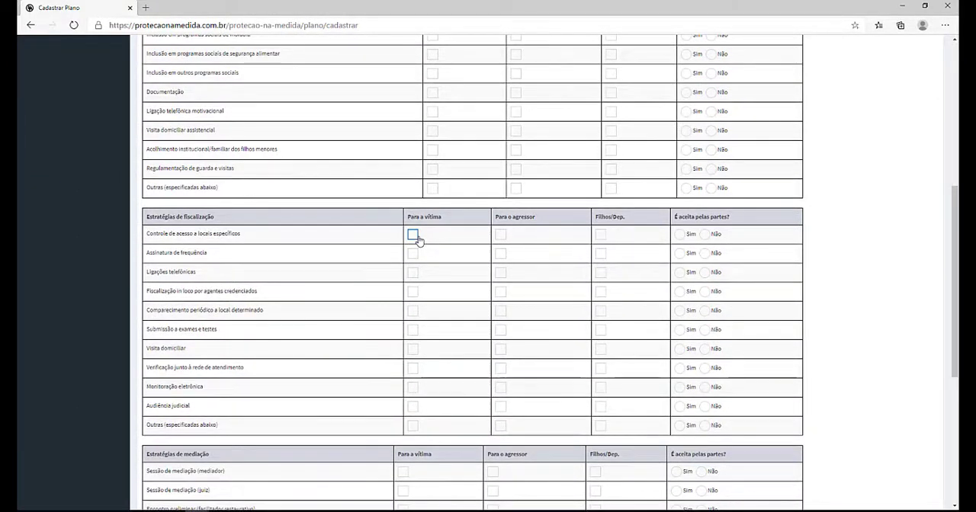
left_click(413, 235)
left_click(500, 272)
left_click(500, 292)
scroll(513, 326, "down", 1)
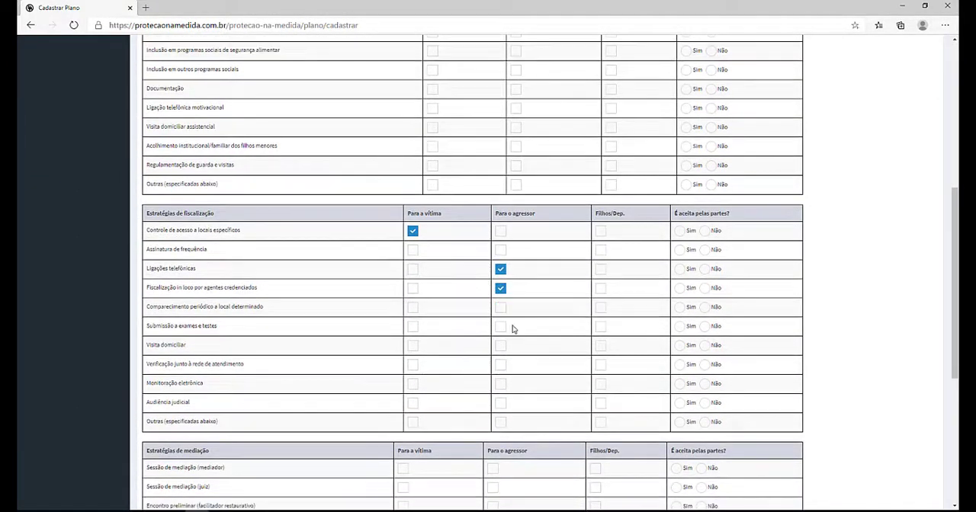
scroll(513, 326, "down", 3)
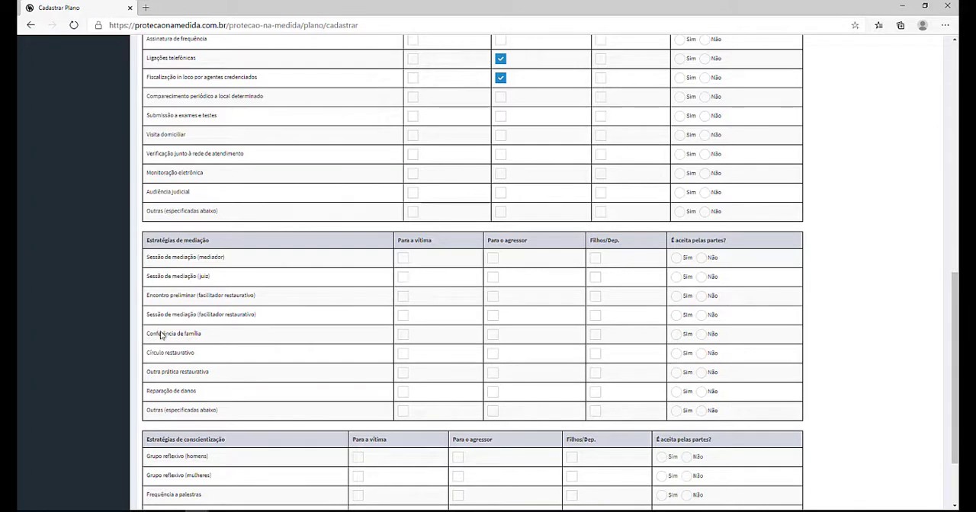
Step: Mark the mediator session and restorative circle for both victim and aggressor, accepting the mediator session with Sim
left_click(404, 354)
left_click(404, 258)
left_click(492, 258)
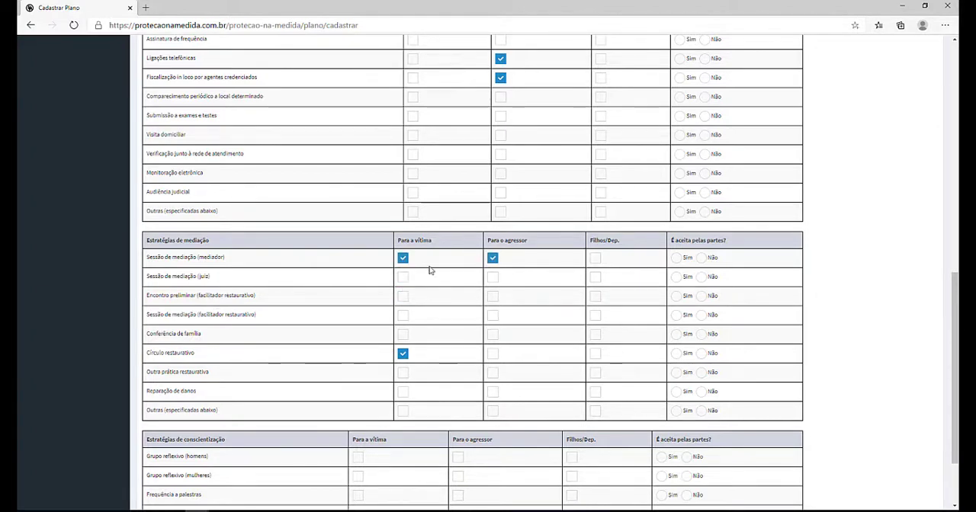
left_click(493, 353)
left_click(676, 257)
scroll(618, 300, "down", 1)
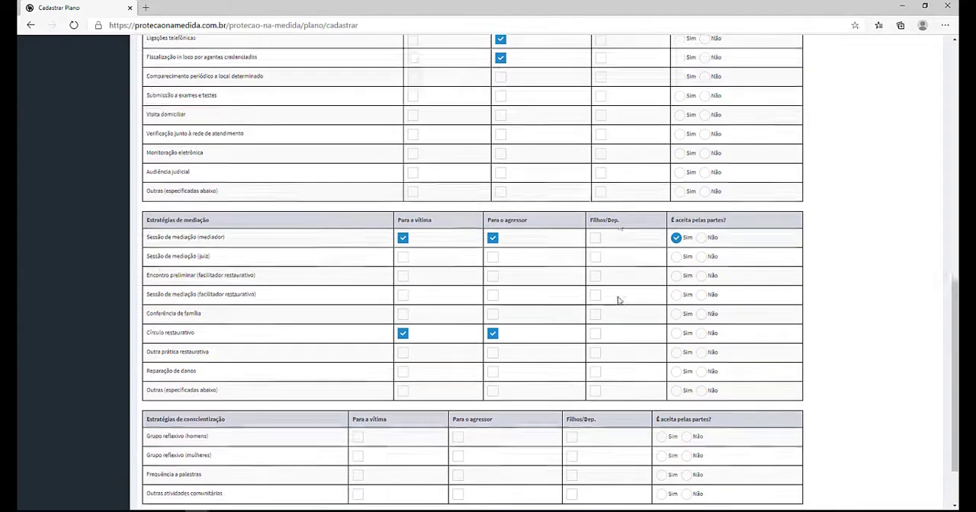
Step: Mark the men's reflective group for the aggressor and advance to the final data tab
scroll(618, 301, "down", 1)
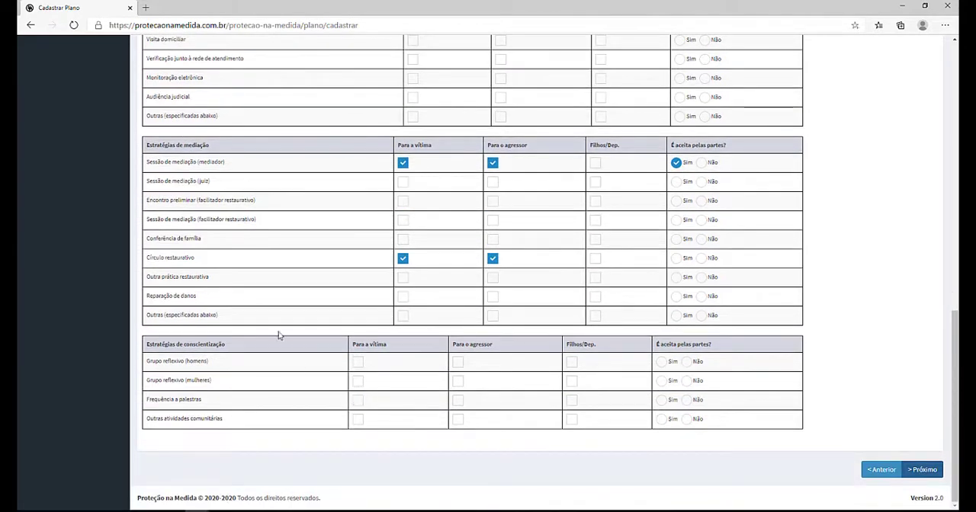
left_click(459, 362)
left_click(920, 471)
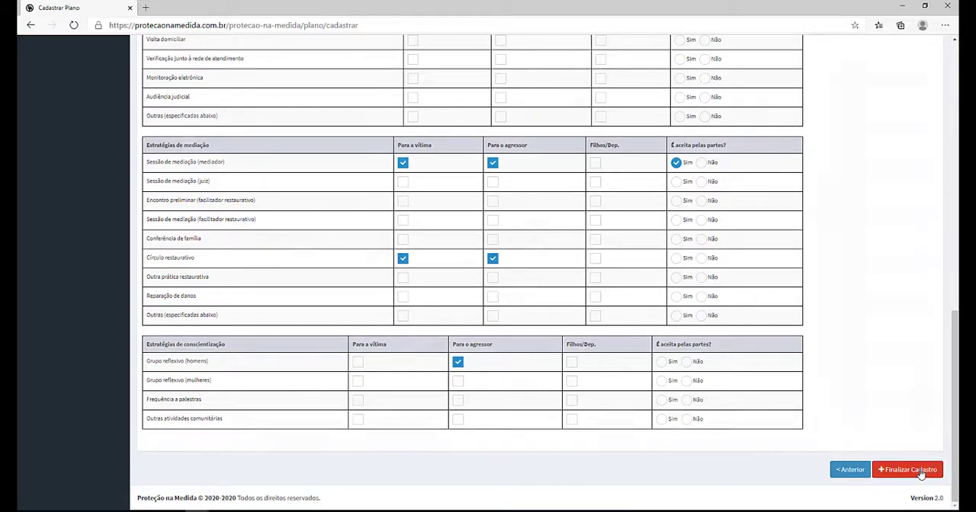
Step: Add two technical team members to accompany the plan, then finalize the plan registration and acknowledge the confirmation
left_click(270, 174)
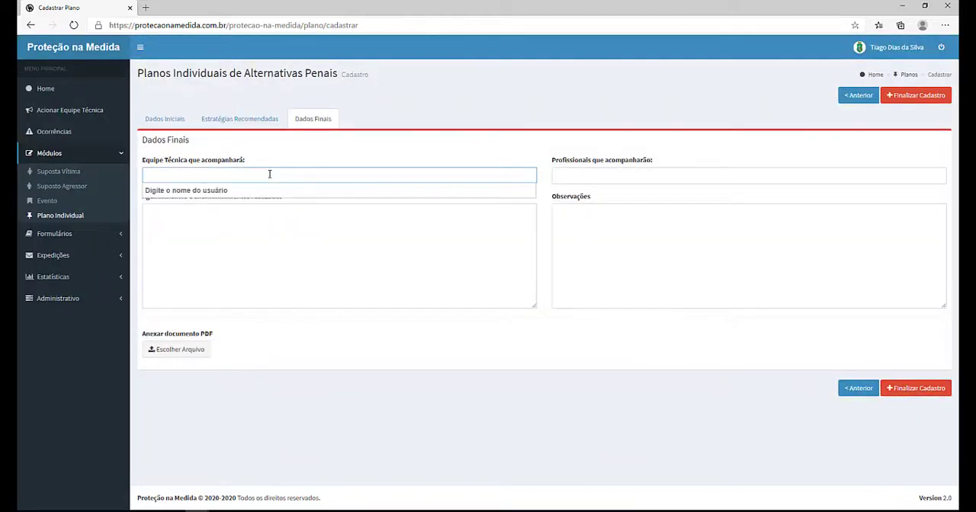
type("N")
type("MARIA")
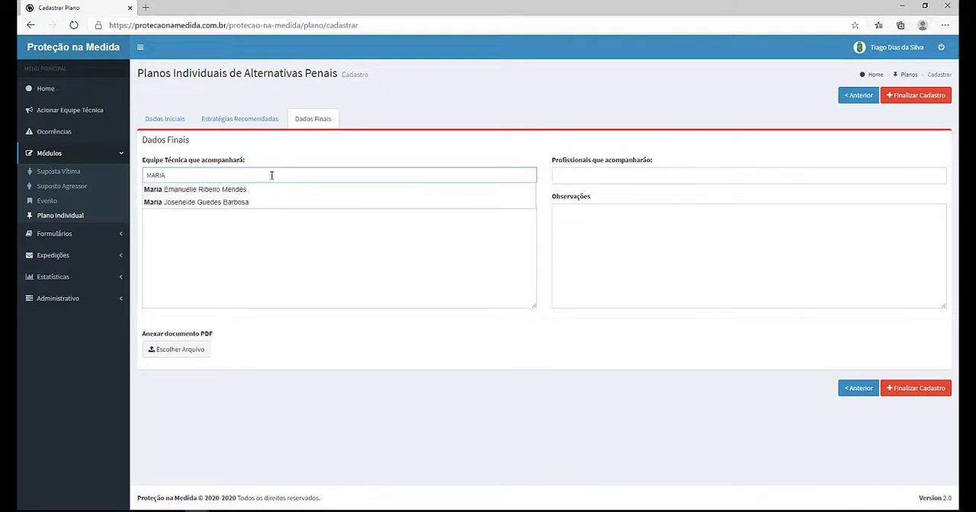
left_click(276, 189)
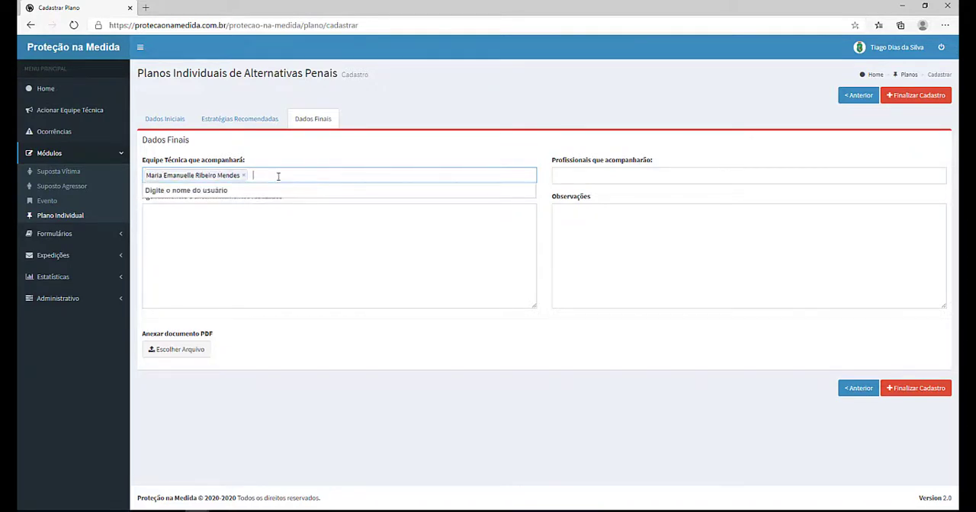
type("V")
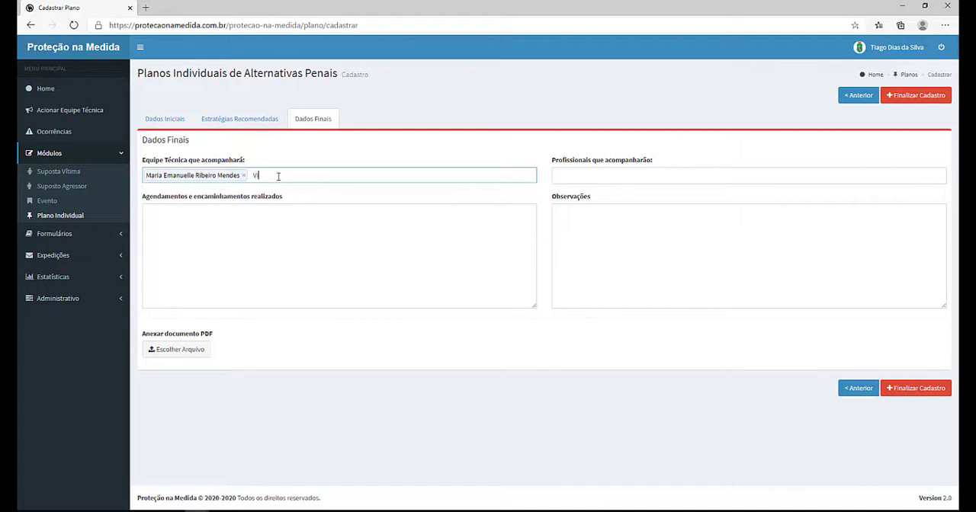
type("IVI")
left_click(281, 190)
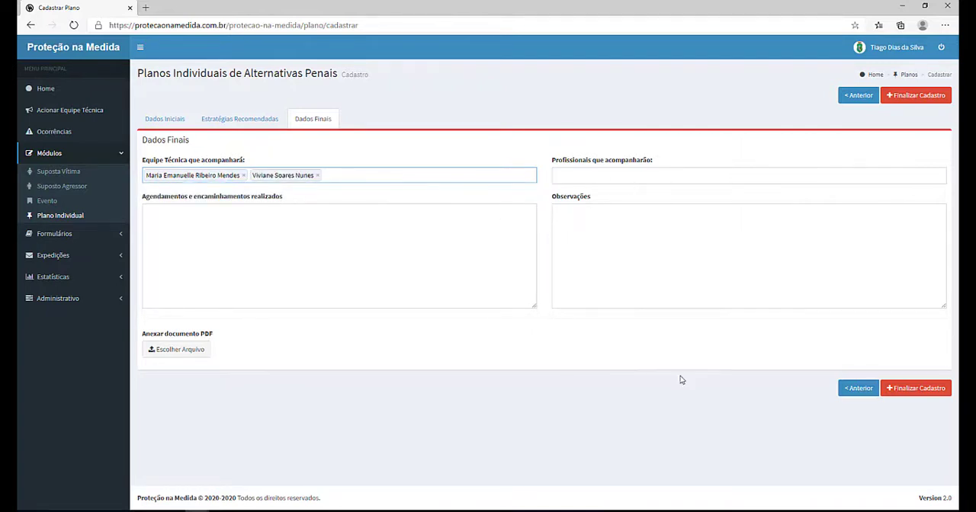
left_click(918, 388)
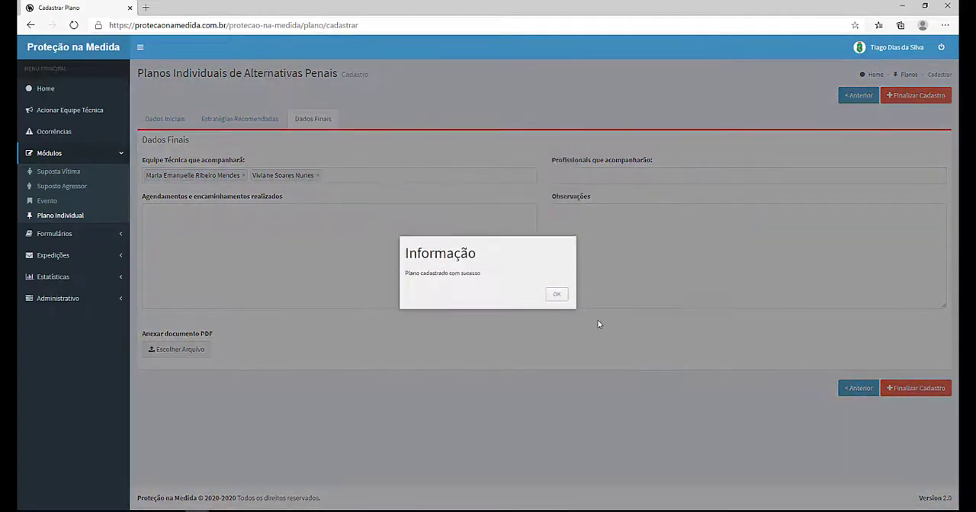
left_click(560, 298)
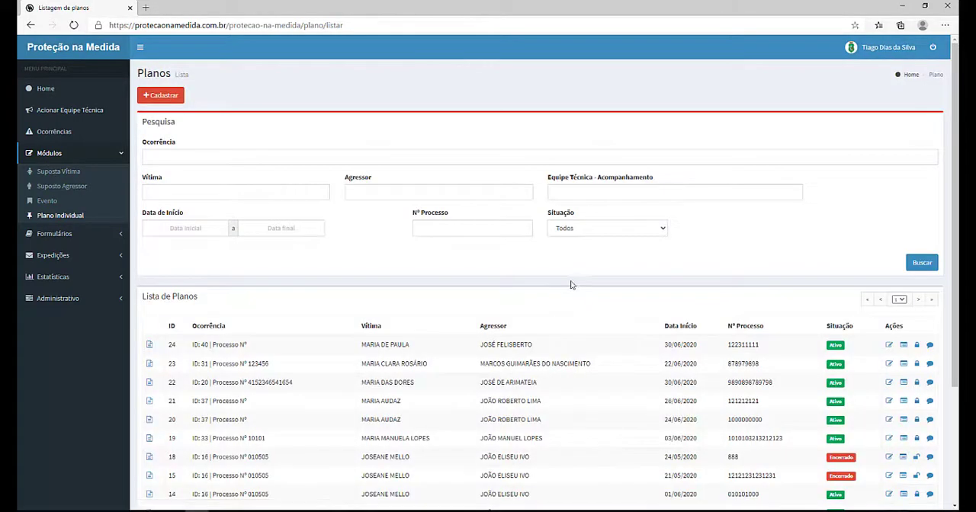
Step: Open the newly registered plan 24 and review its recommended strategies, final data and events tabs
scroll(571, 284, "down", 2)
scroll(526, 282, "up", 2)
scroll(468, 274, "down", 2)
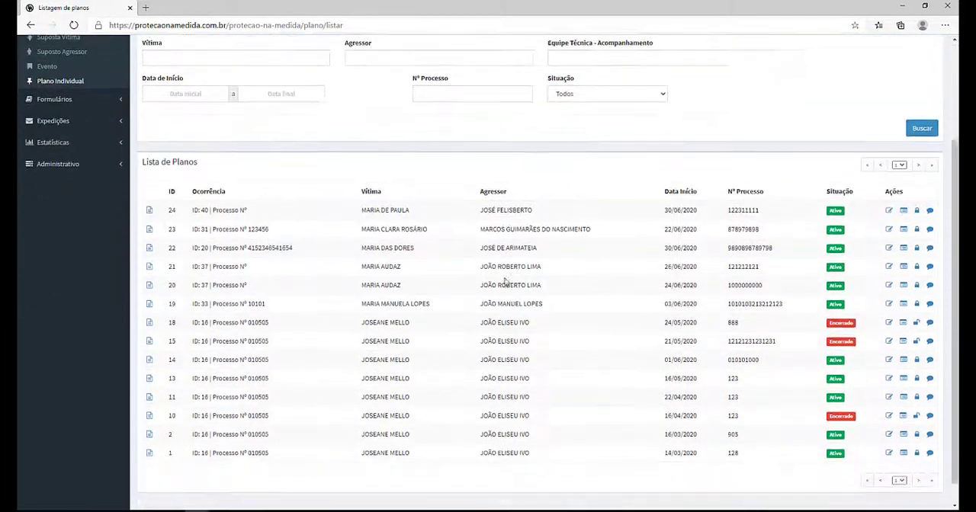
scroll(684, 267, "up", 2)
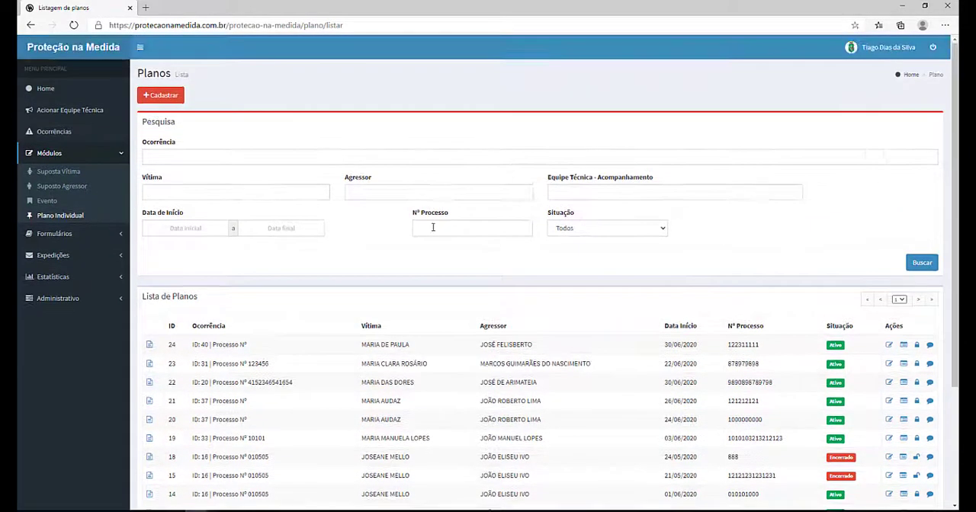
left_click(148, 347)
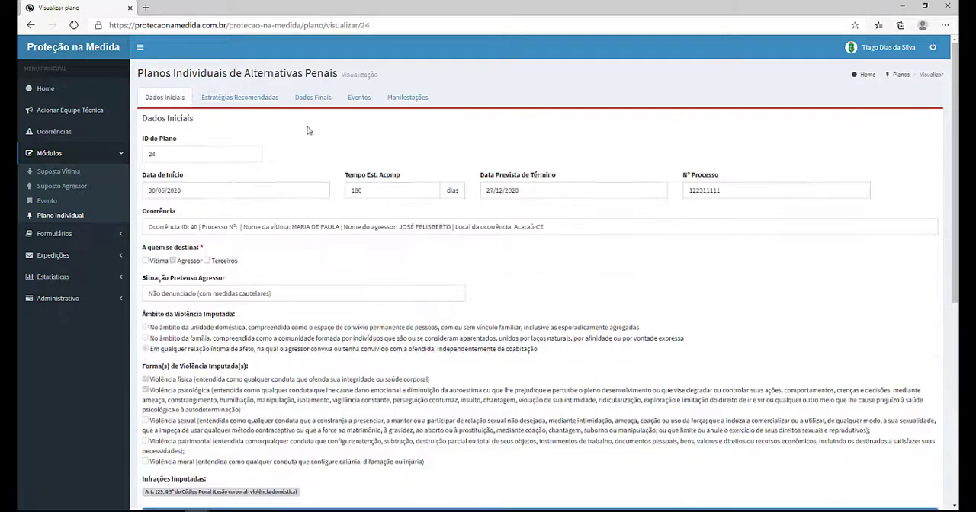
left_click(227, 102)
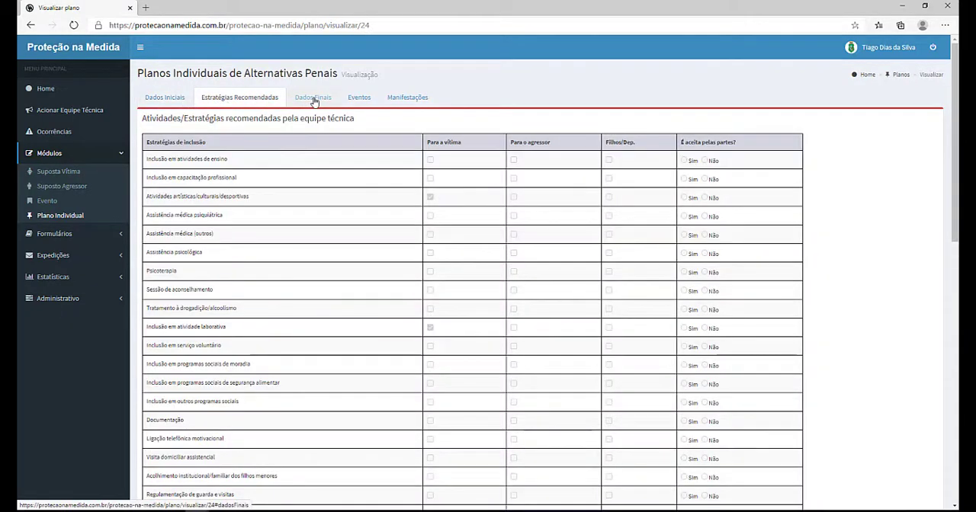
left_click(312, 99)
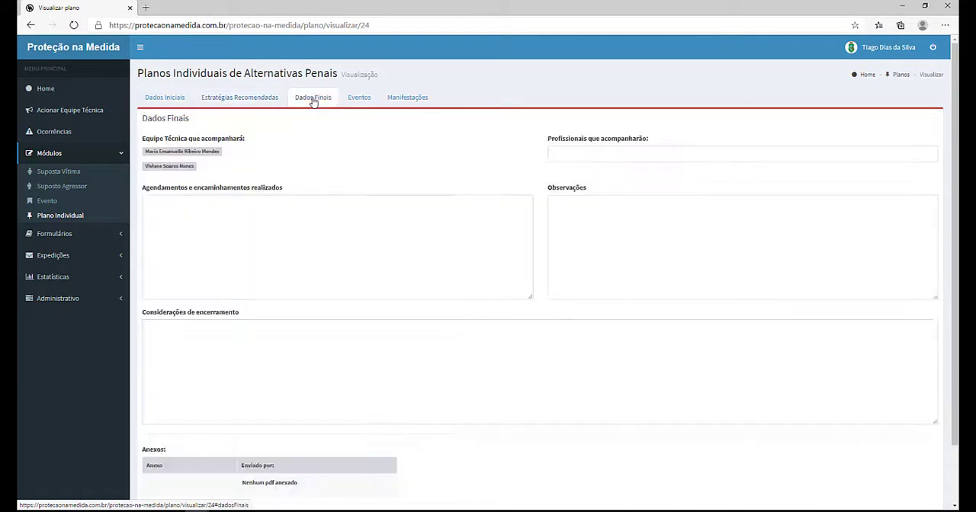
left_click(347, 104)
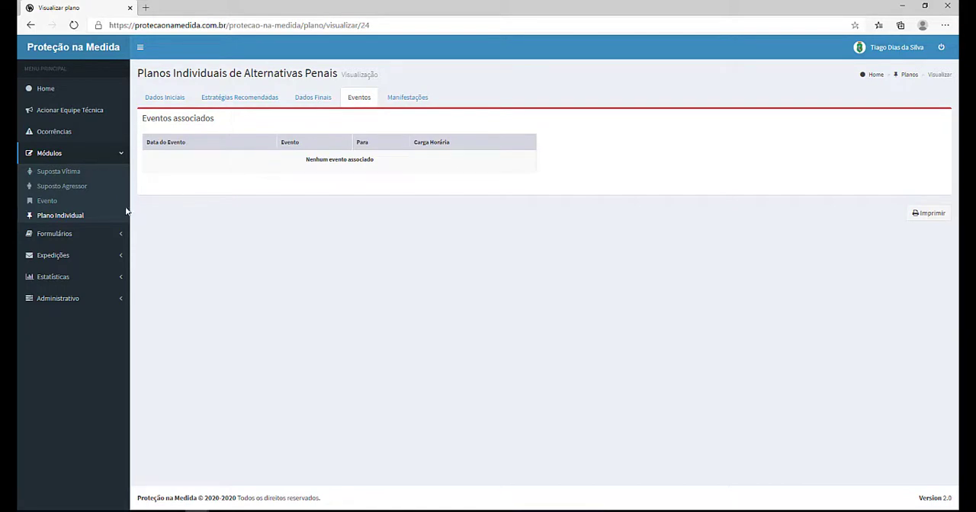
Step: Start registering a new event and set the event date to 16/06/2020
left_click(47, 202)
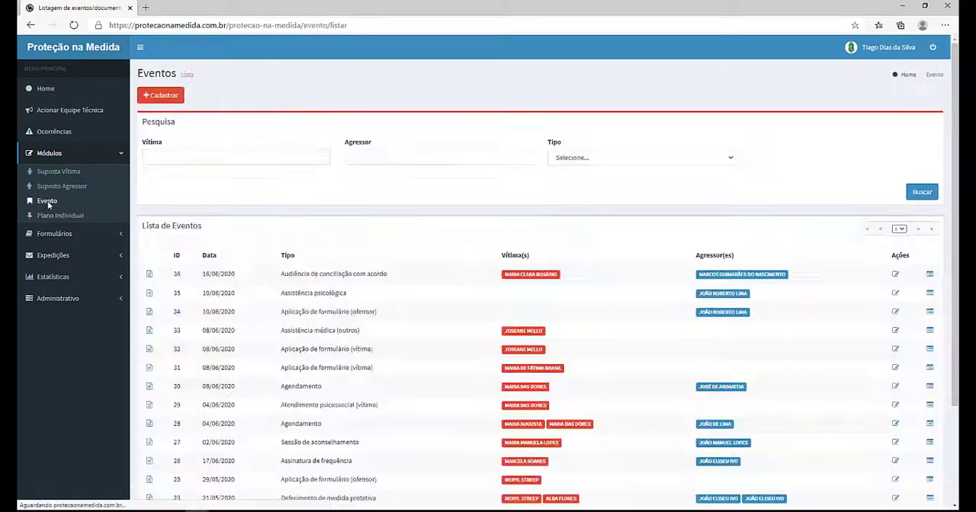
left_click(156, 99)
left_click(202, 135)
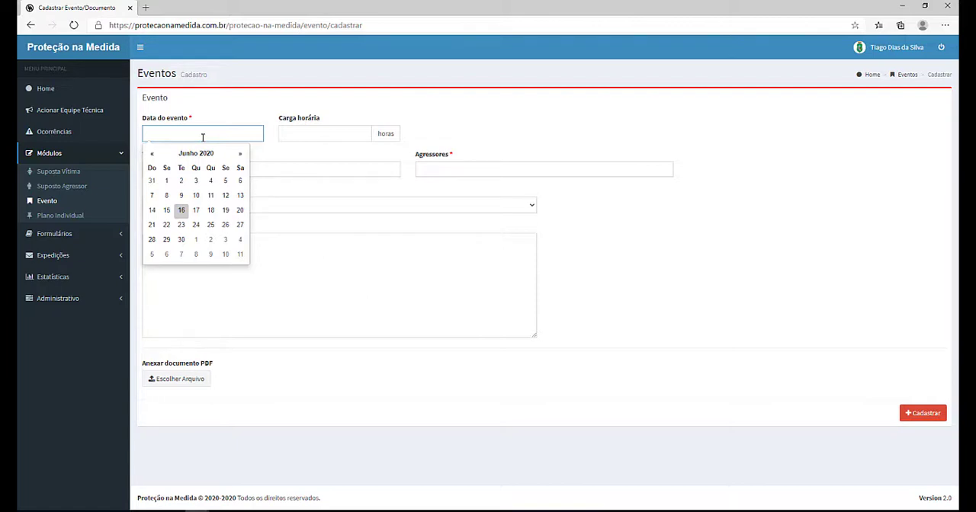
left_click(181, 210)
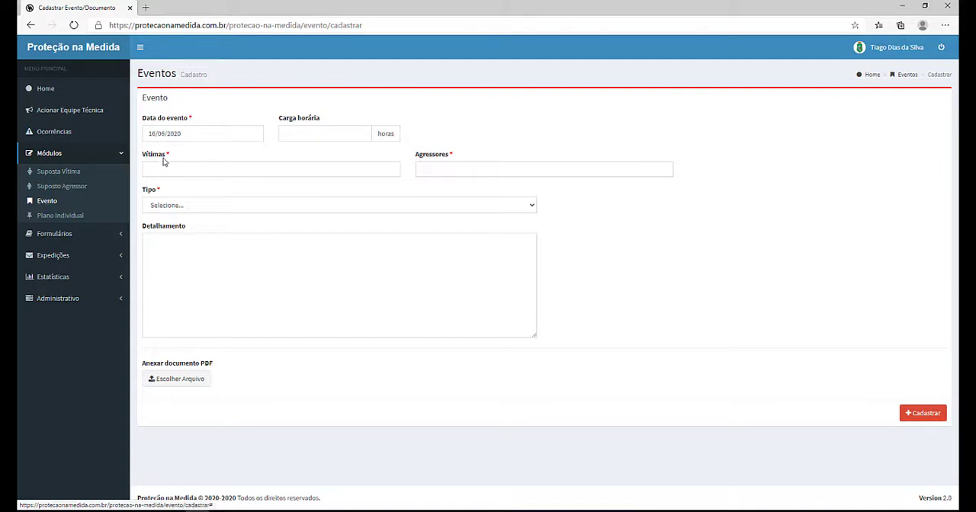
Step: Set the event workload to 10 hours and add the victim from occurrence 40 by searching the name
left_click(341, 134)
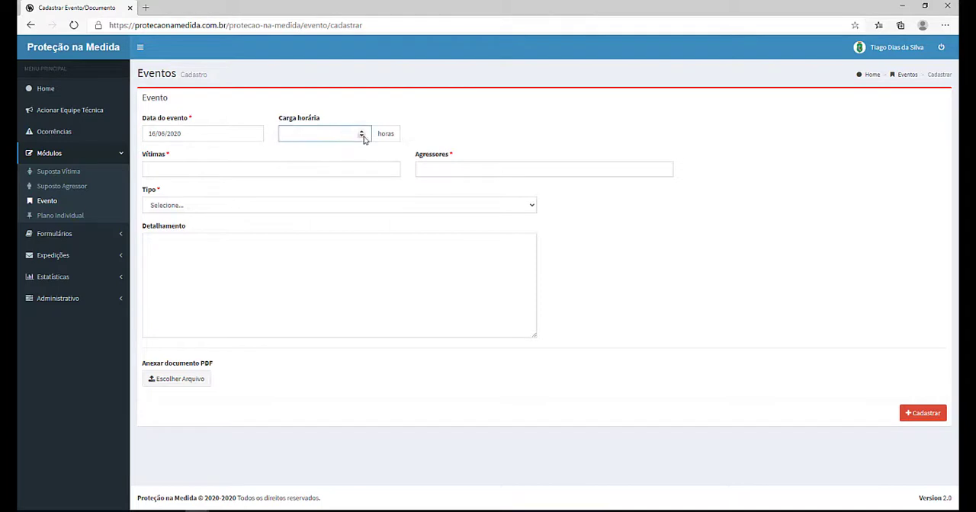
left_click(362, 133)
left_click(318, 167)
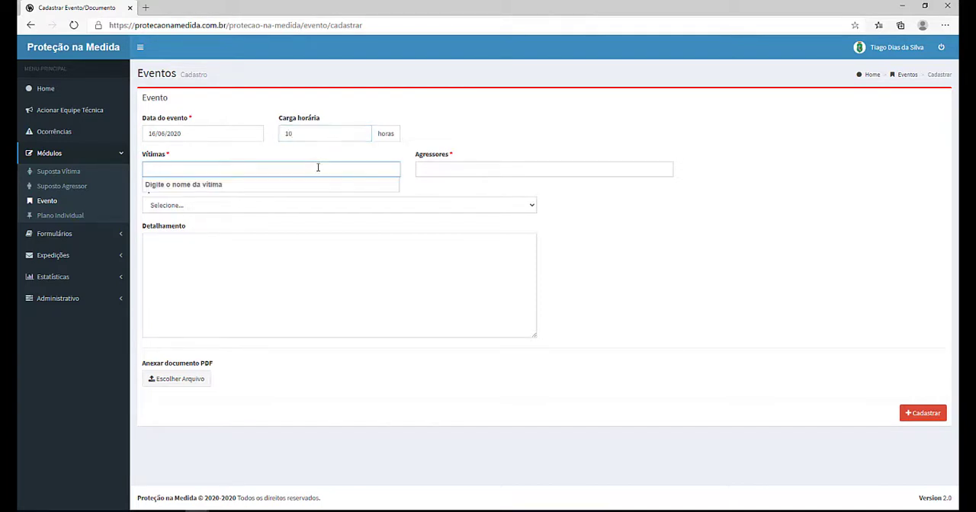
type("M")
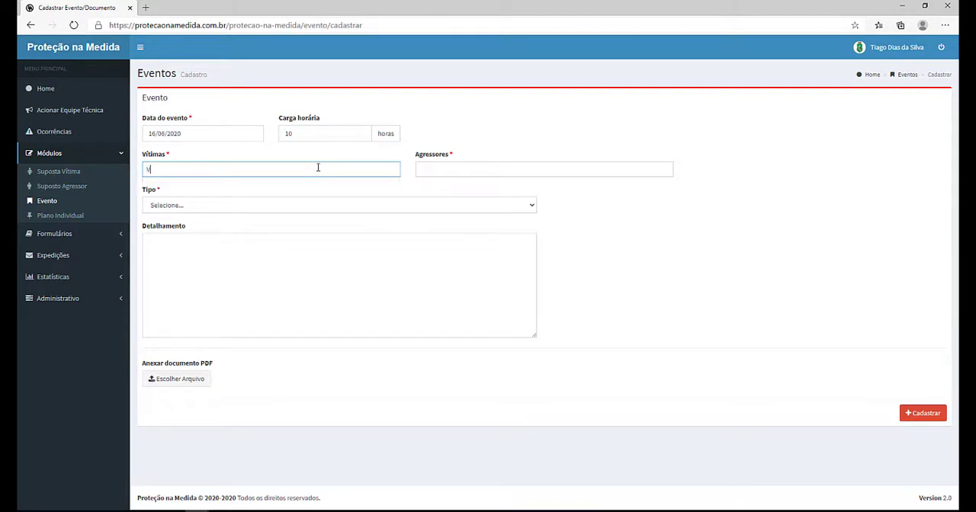
type("ARIA")
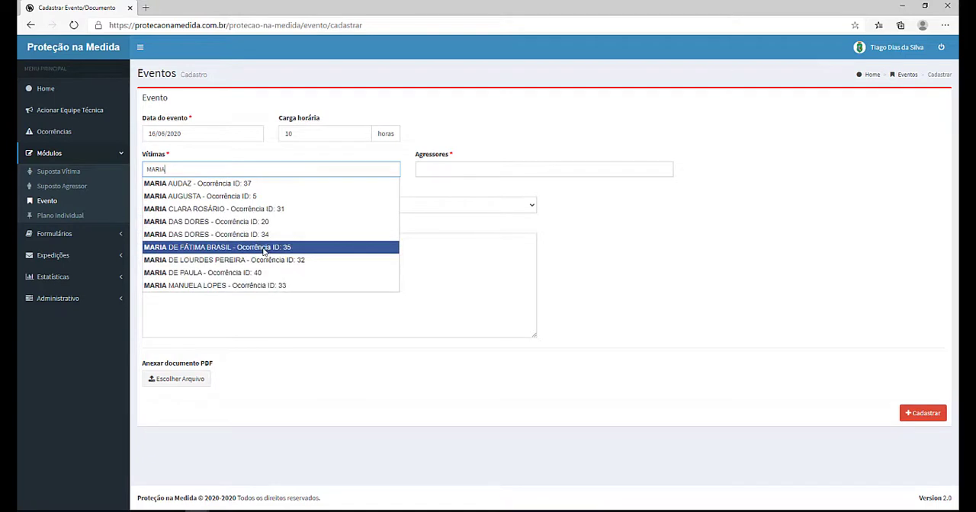
left_click(263, 273)
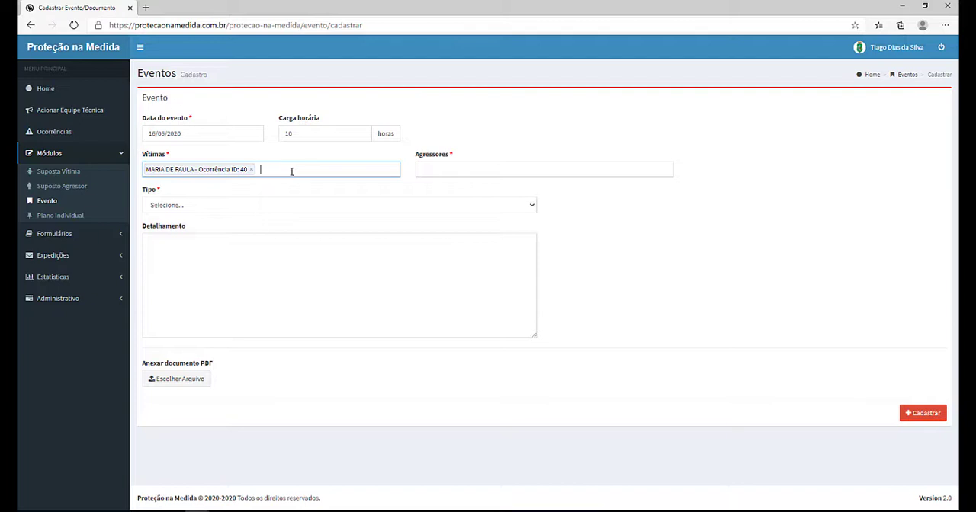
Step: Add the victims from occurrences 37 and 5 to the event by searching the same first name
type("ARIA")
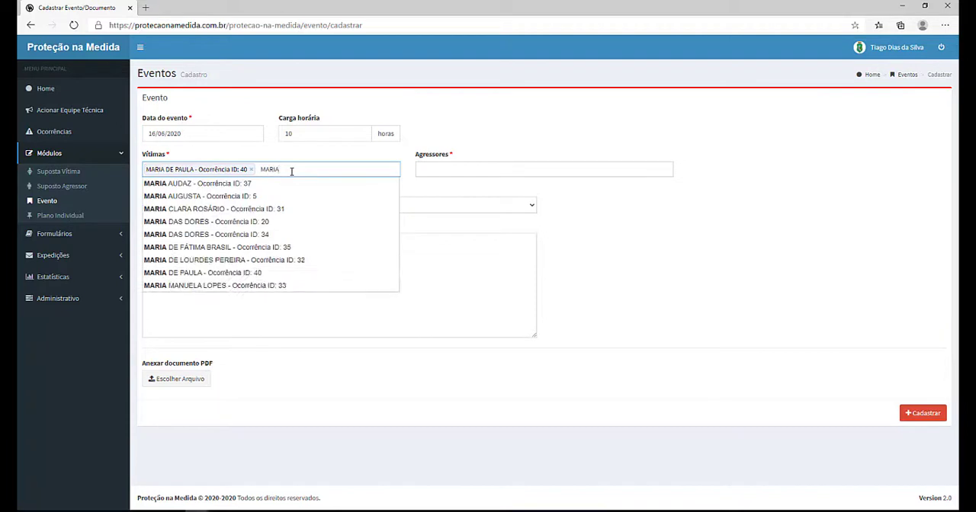
left_click(282, 185)
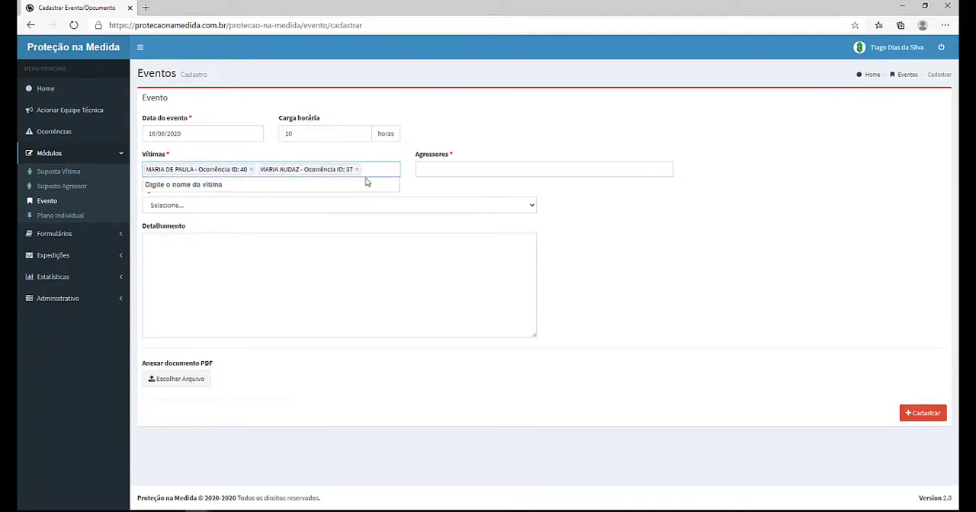
type("M")
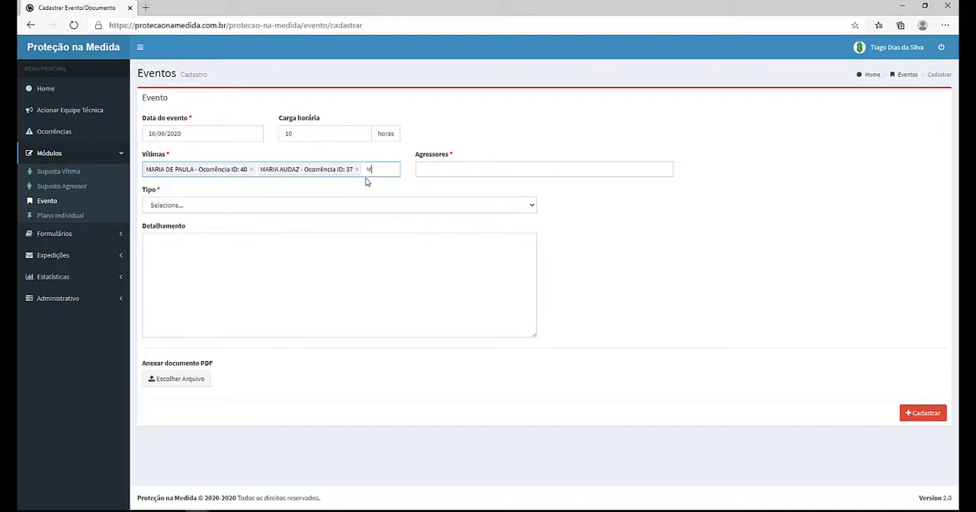
type("ARIA")
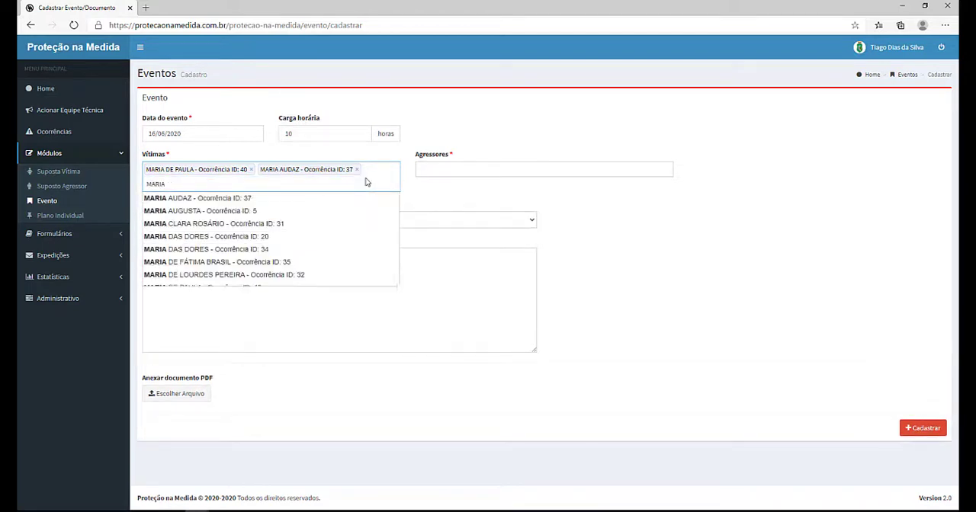
key("Down")
key("Down")
key("Return")
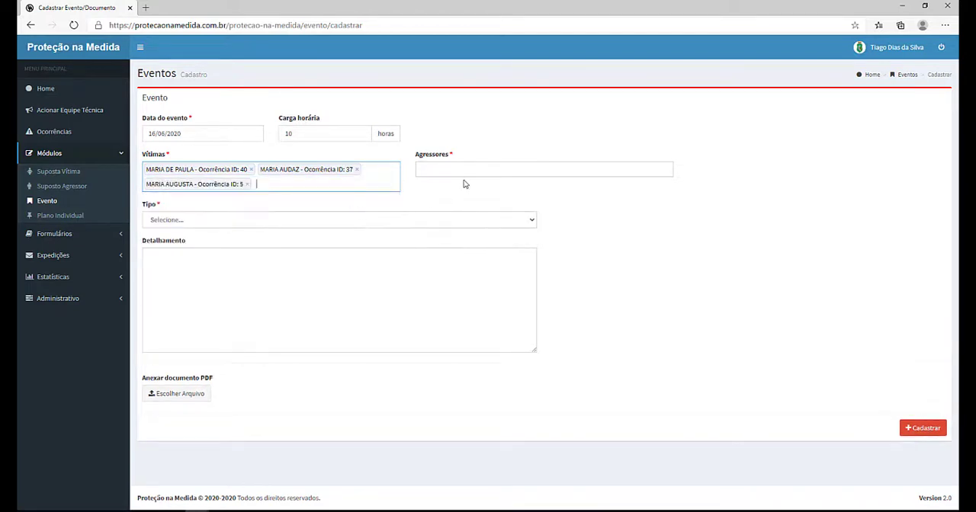
Step: Set the event type to Grupo de iniciação, register the event and acknowledge the confirmation
left_click(268, 224)
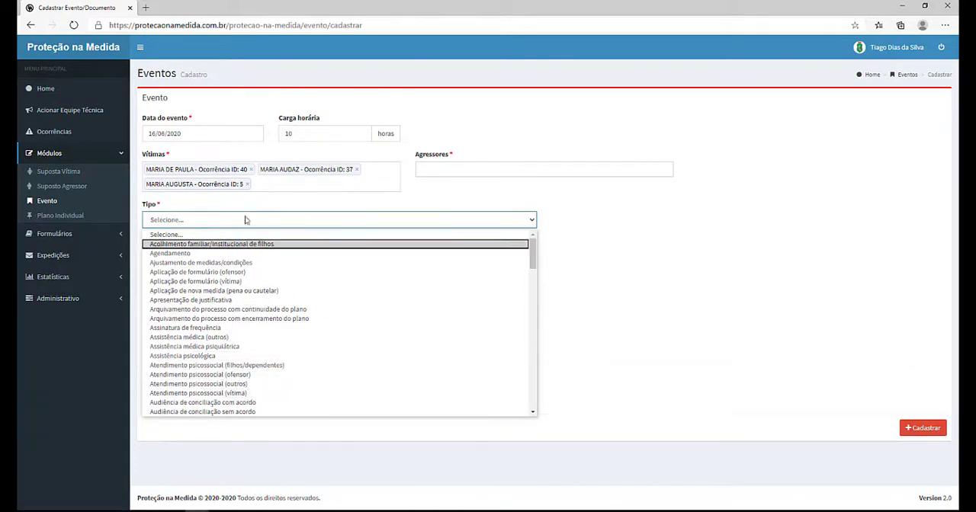
key("g")
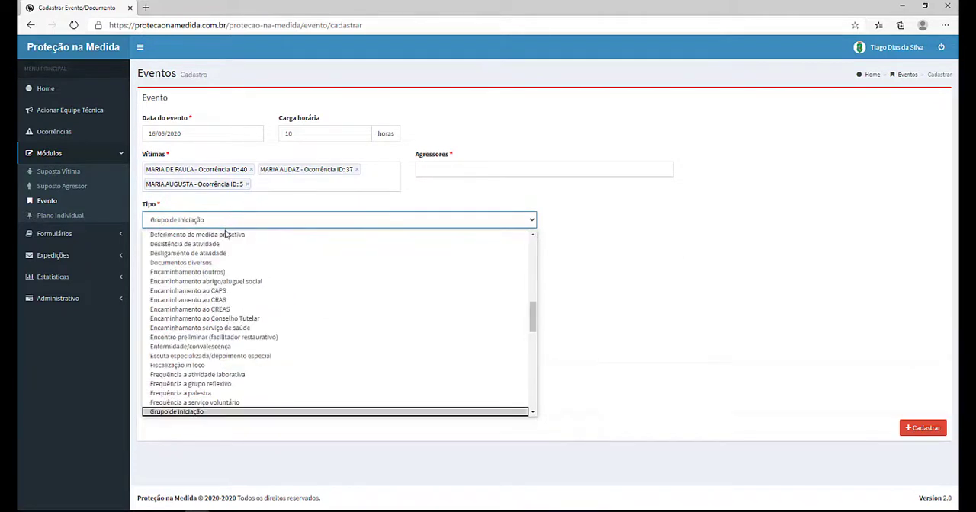
left_click(226, 221)
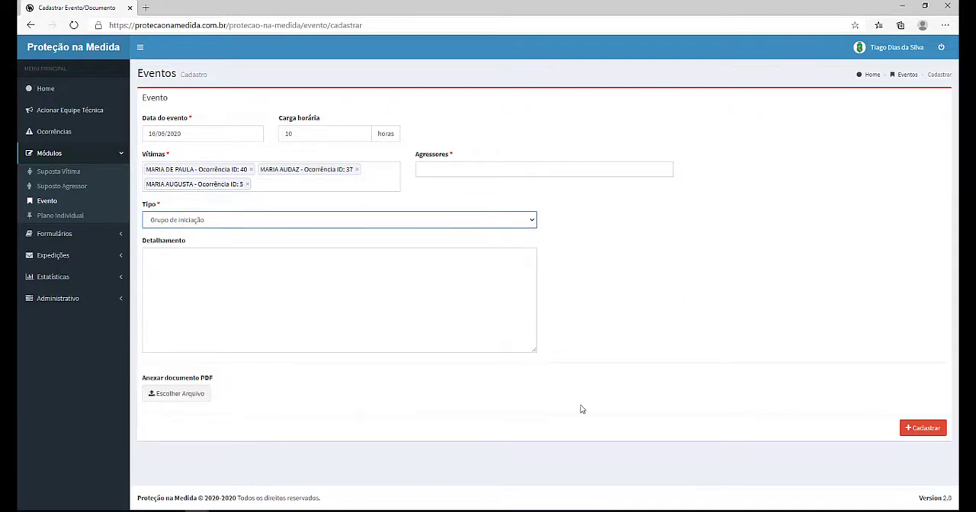
left_click(924, 428)
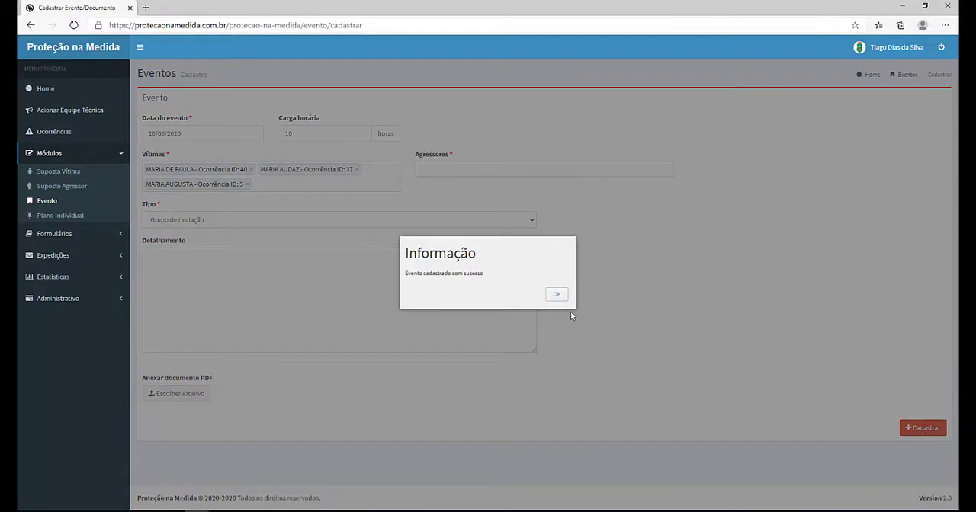
left_click(556, 295)
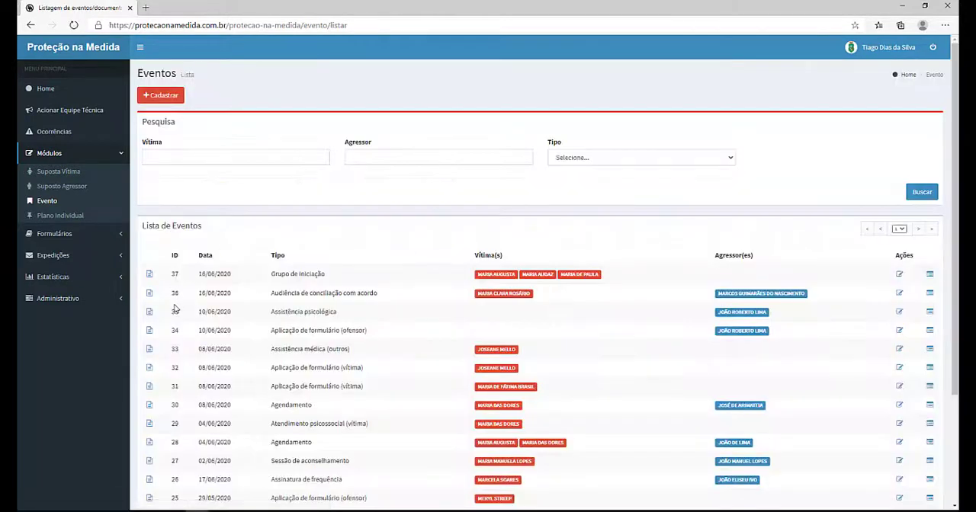
Step: Open individual plan 24 and review its events, manifestations, final data and strategies tabs
left_click(64, 217)
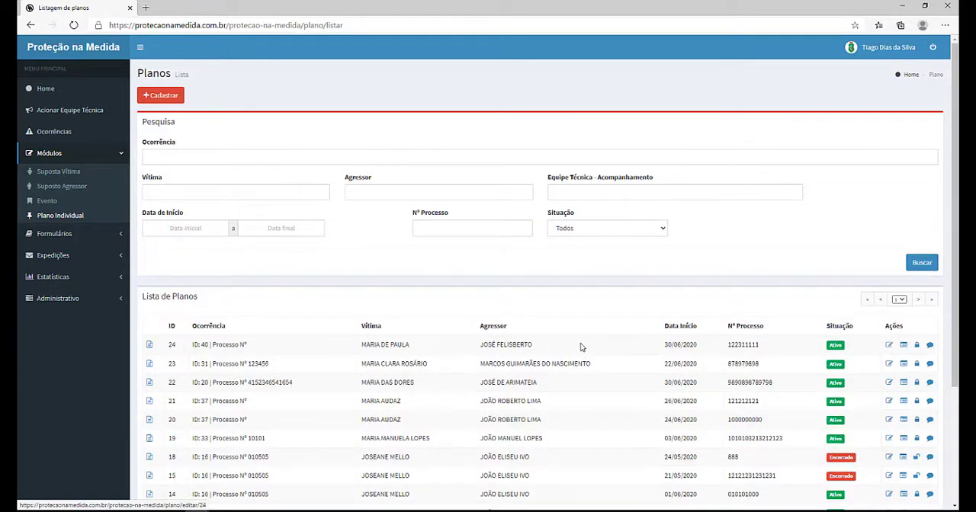
left_click(150, 345)
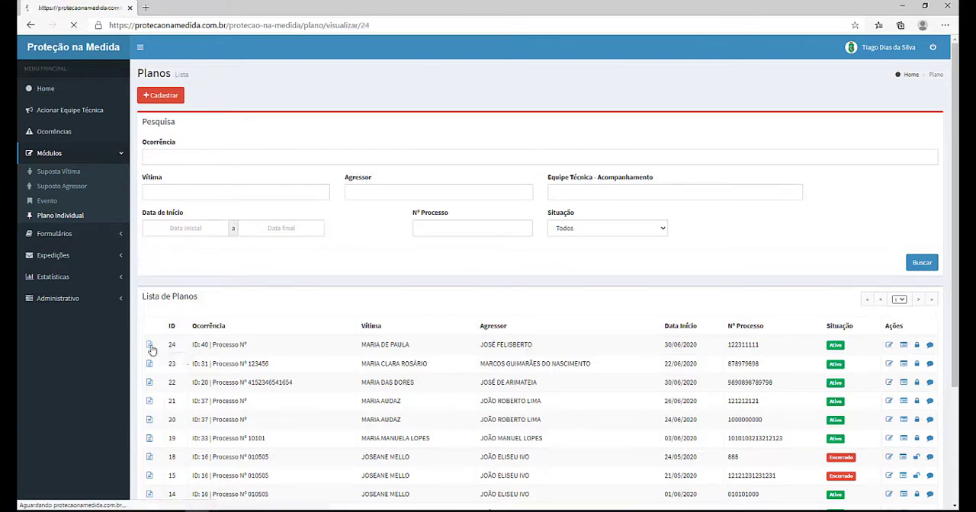
left_click(373, 97)
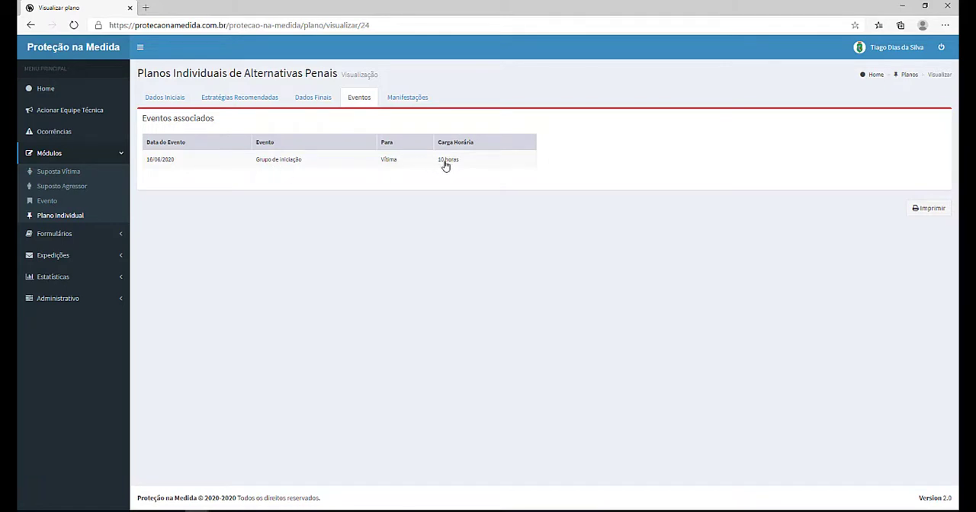
left_click(416, 99)
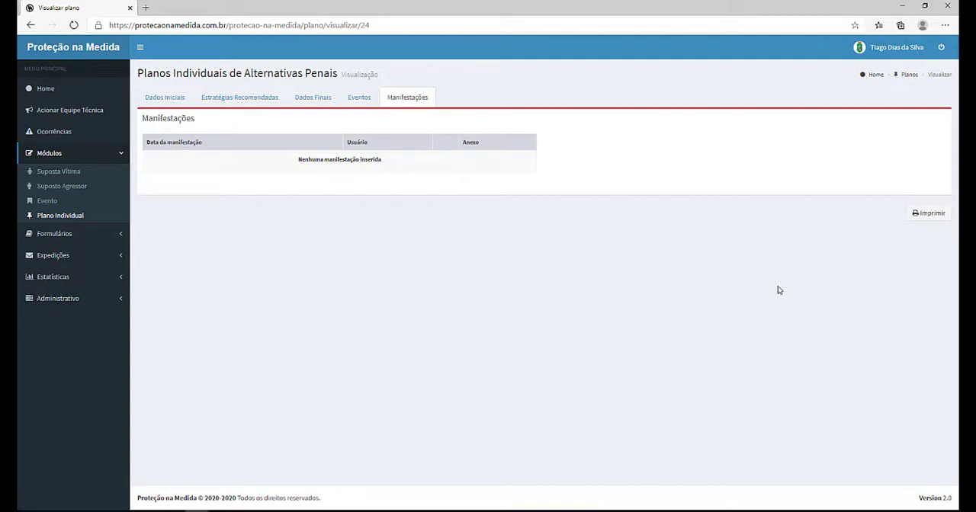
left_click(361, 100)
left_click(307, 100)
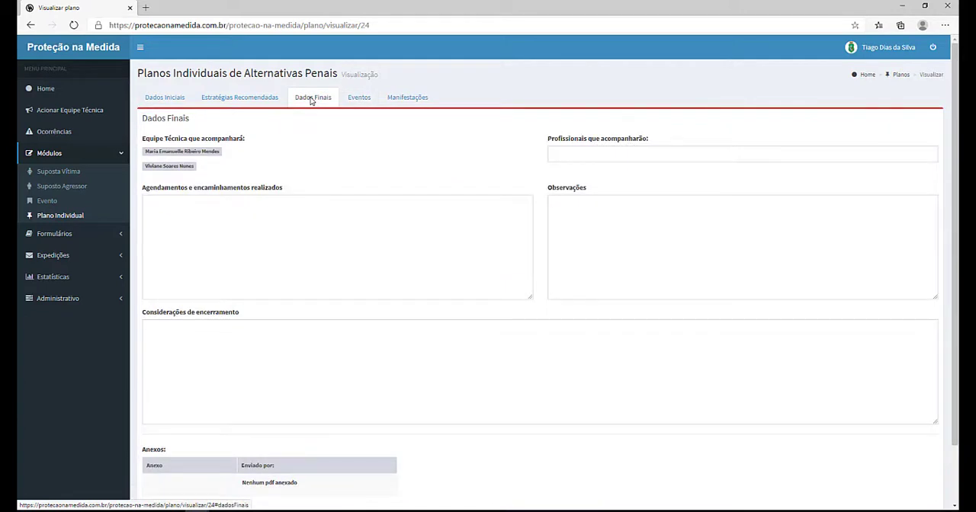
left_click(260, 99)
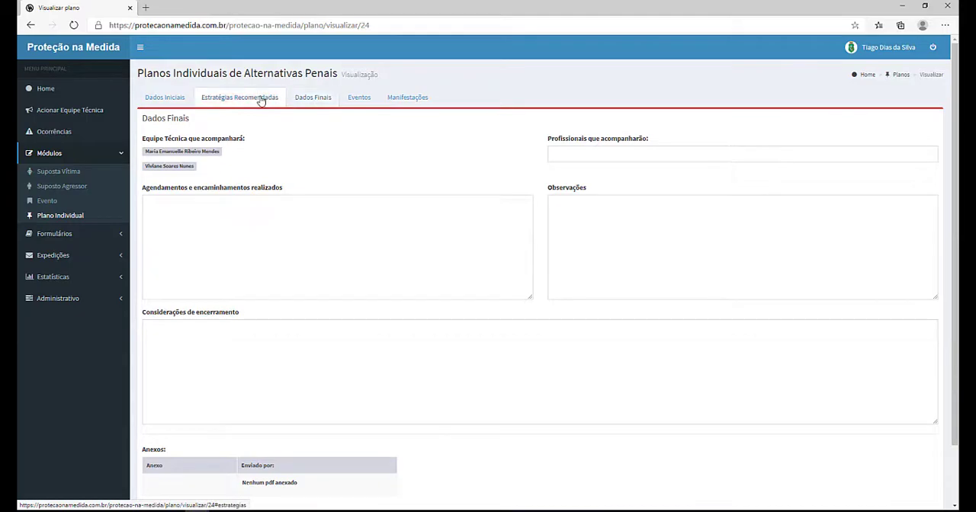
left_click(171, 102)
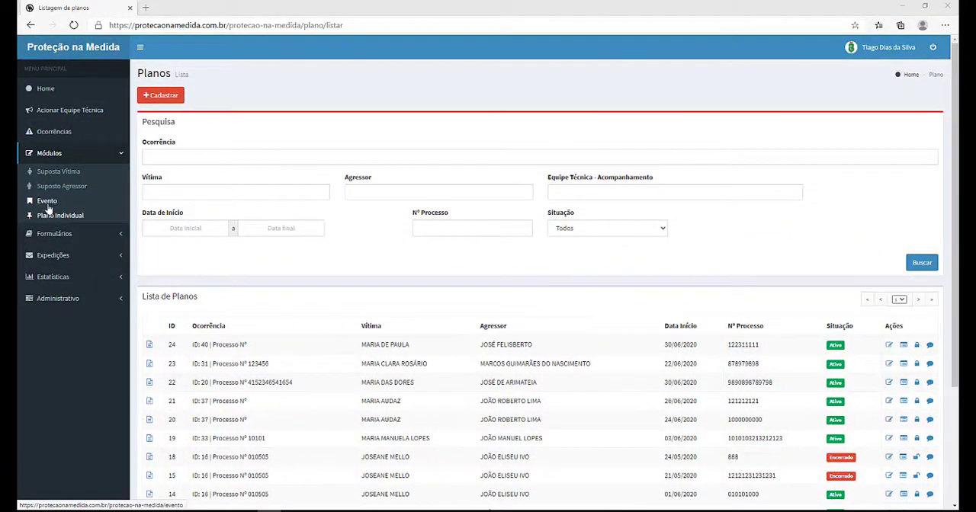
Step: Browse the victim and aggressor lists, then open the victim final evaluation forms list
left_click(53, 173)
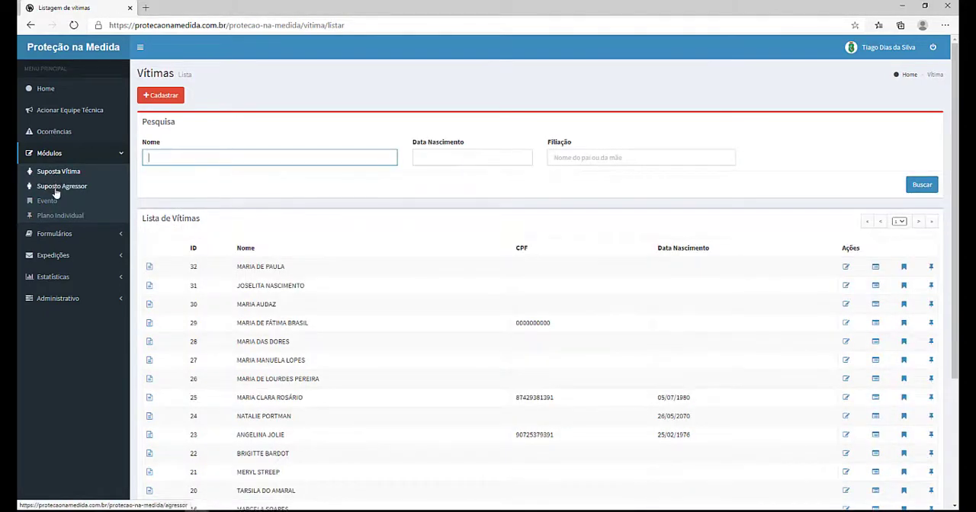
left_click(57, 188)
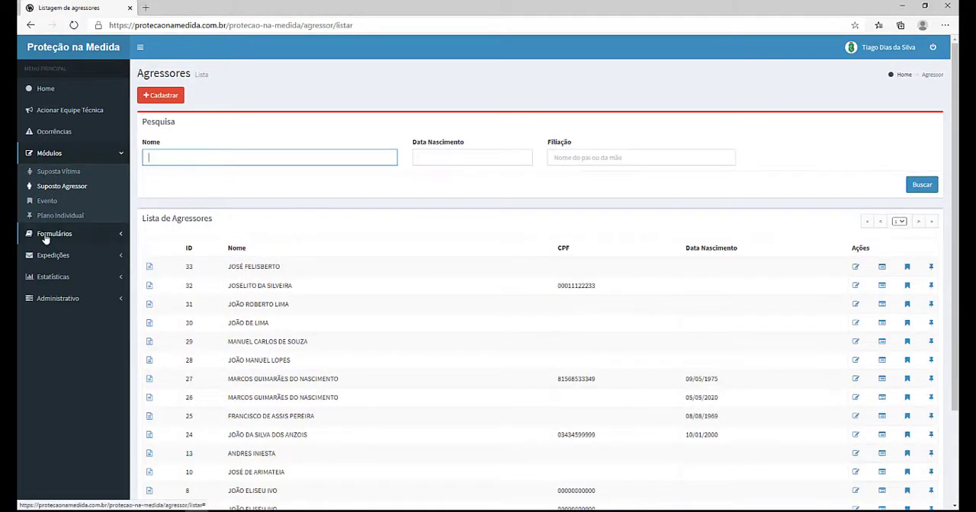
left_click(45, 237)
left_click(46, 208)
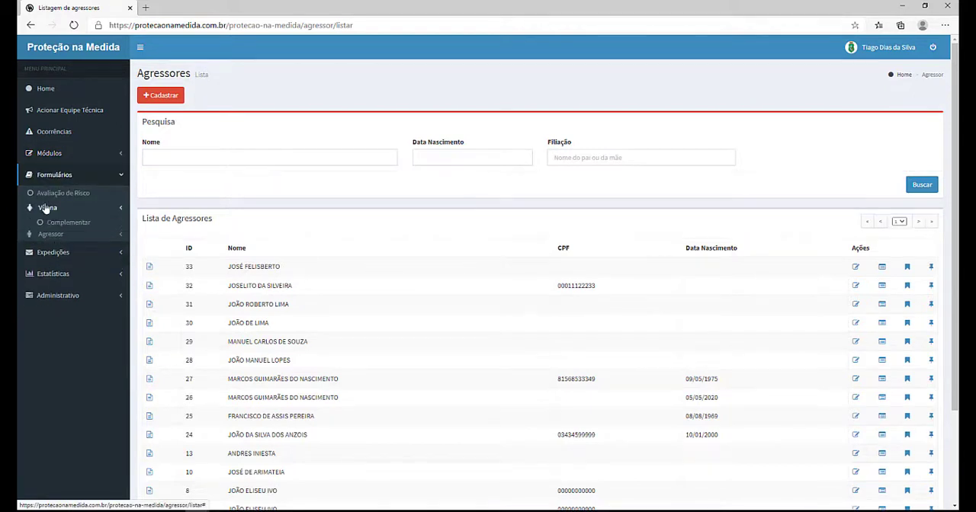
left_click(64, 238)
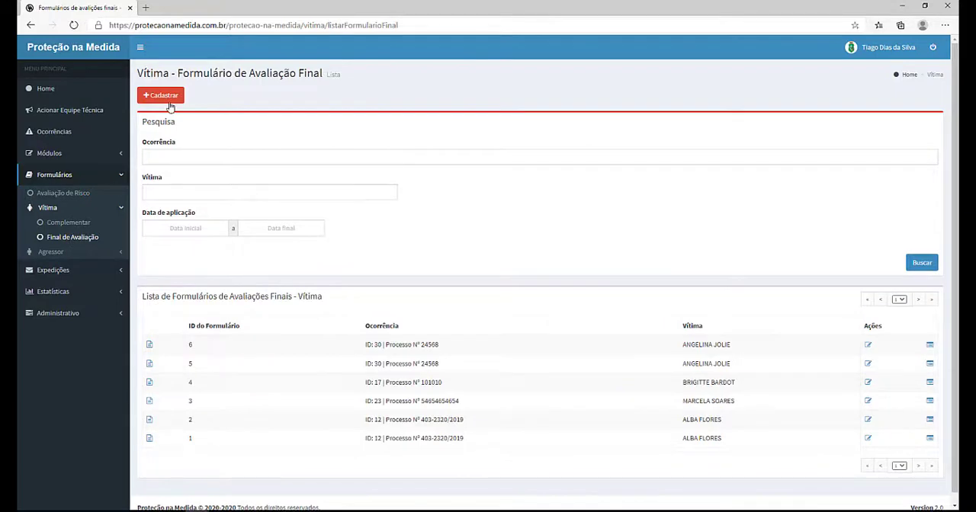
Step: Open a new victim final evaluation form and look through its questions
left_click(169, 96)
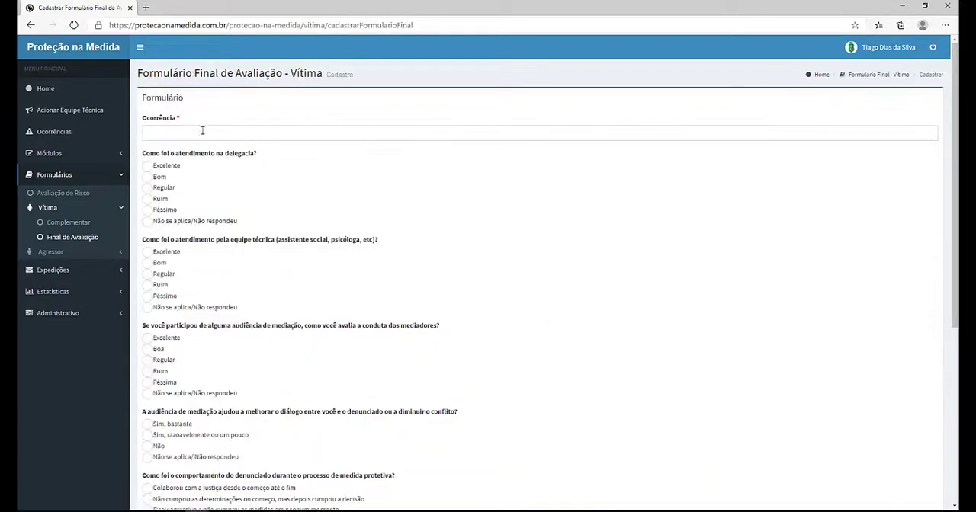
scroll(187, 145, "down", 1)
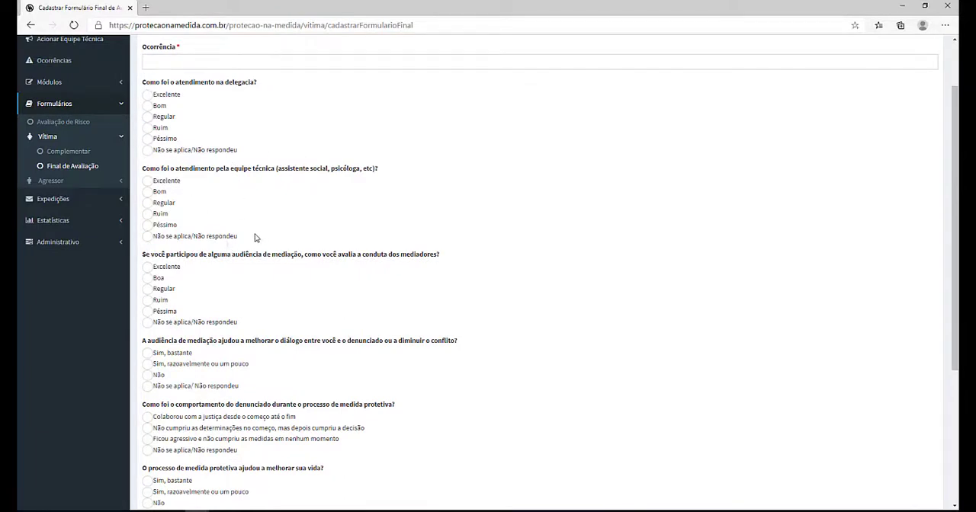
scroll(294, 229, "down", 1)
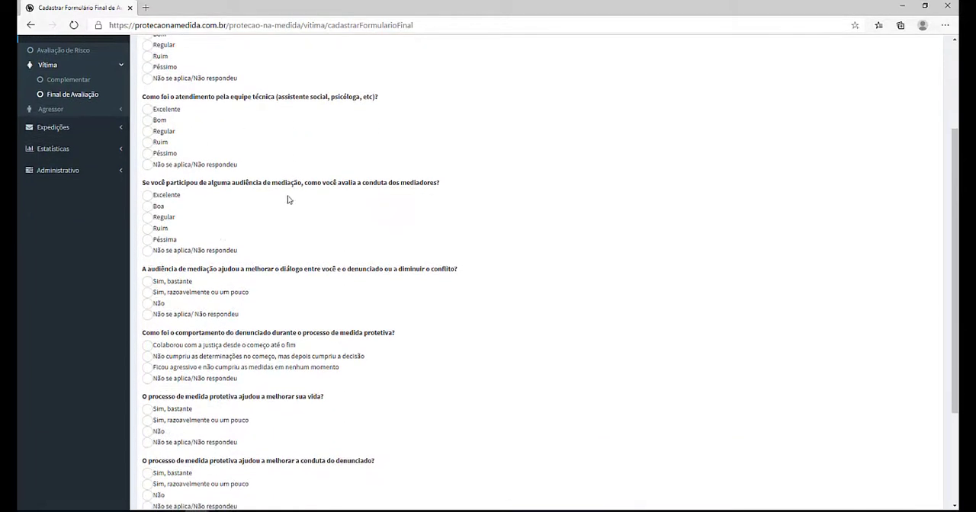
scroll(202, 286, "down", 2)
scroll(206, 288, "up", 4)
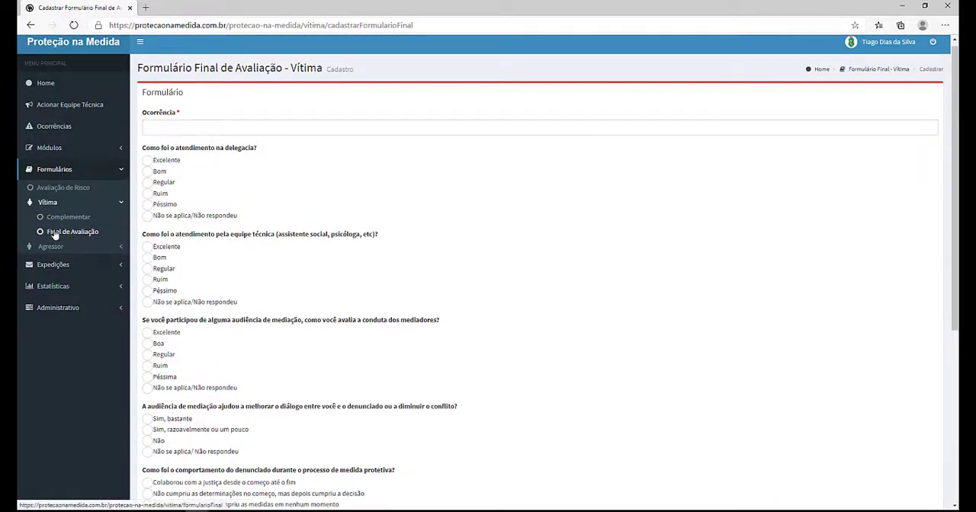
Step: Open a new aggressor final evaluation form, look through its questions, then open the risk assessment forms list
left_click(51, 247)
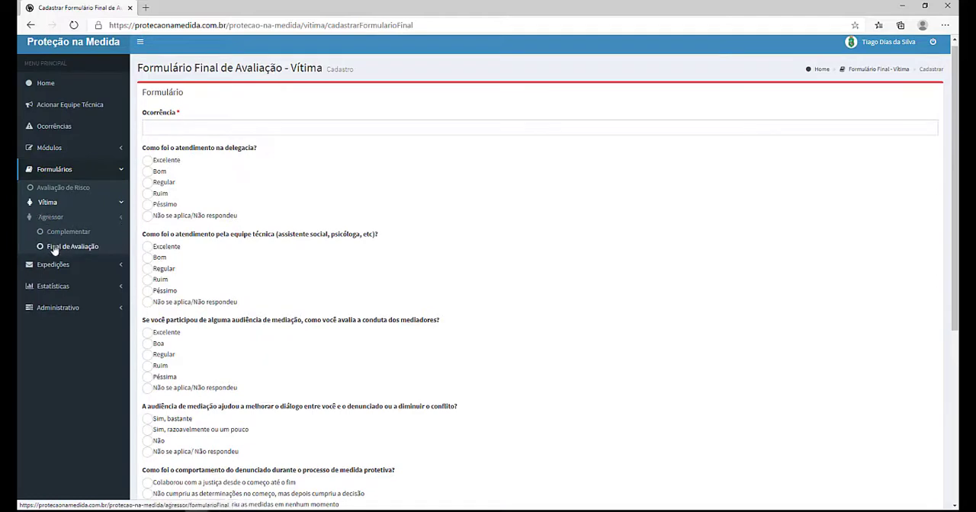
left_click(59, 250)
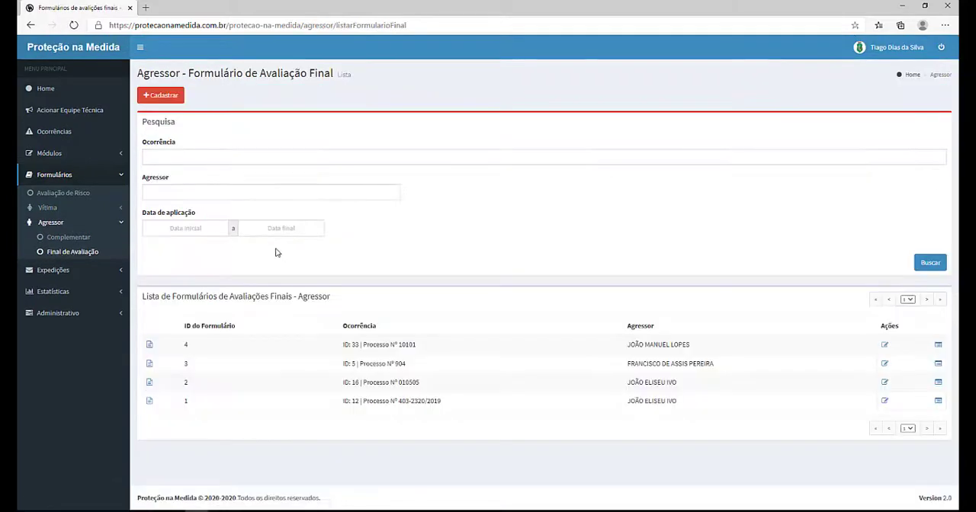
left_click(161, 95)
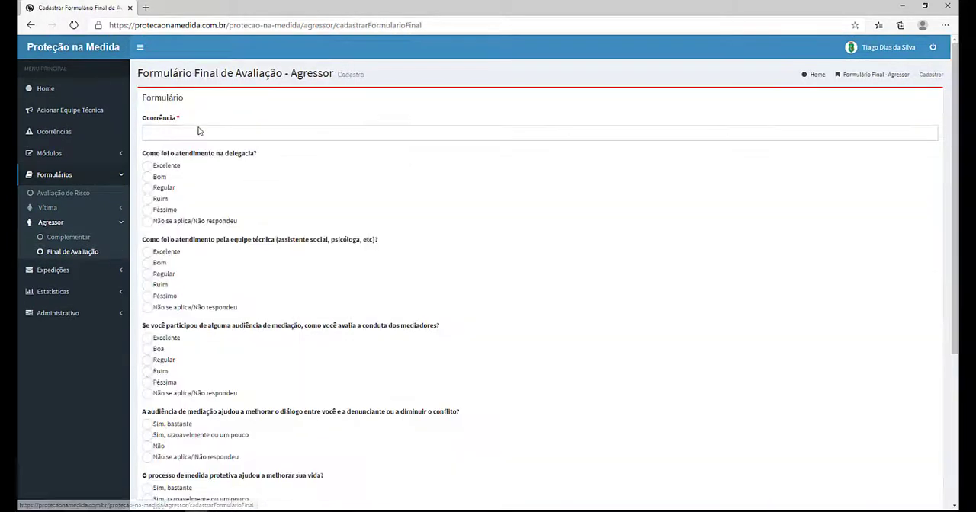
scroll(277, 184, "down", 5)
scroll(277, 185, "up", 5)
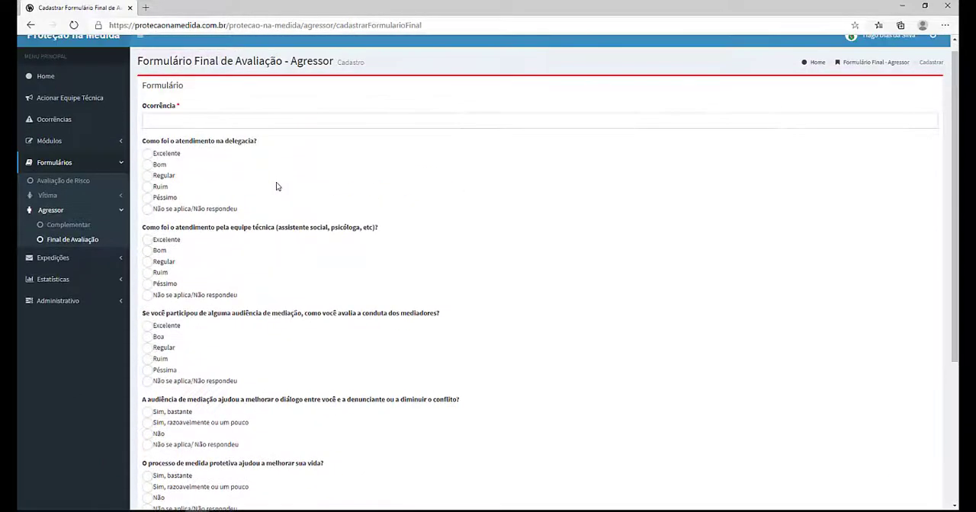
scroll(276, 186, "down", 5)
scroll(276, 188, "up", 6)
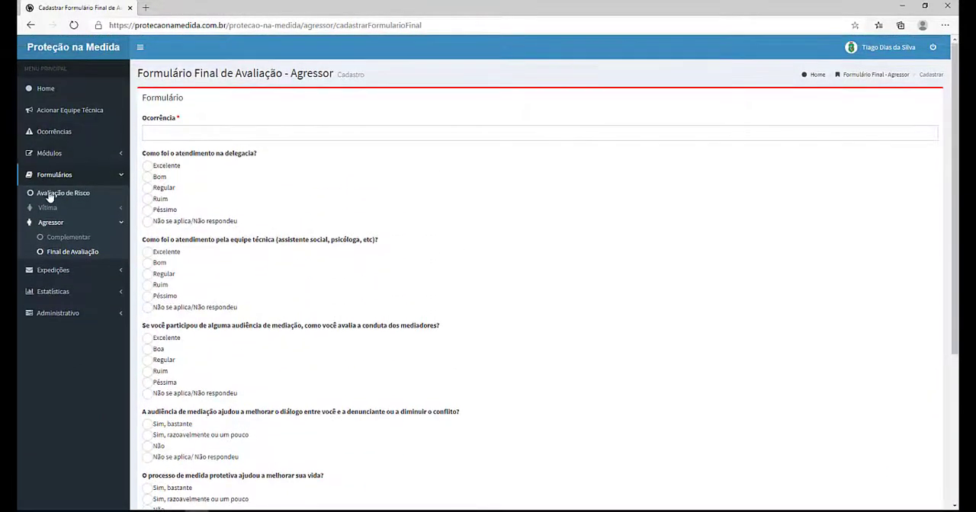
left_click(64, 194)
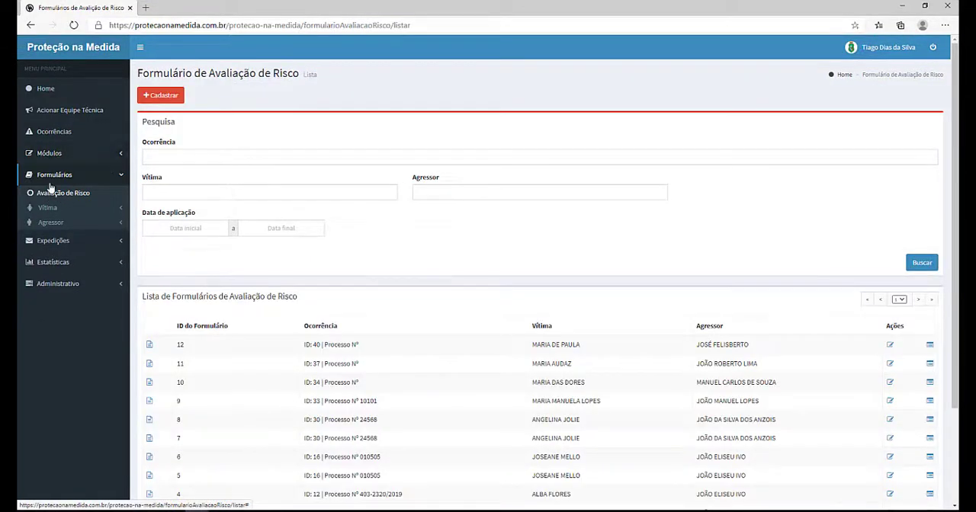
Step: Open the dispatch notifications list and inspect the actions available for a notification
left_click(53, 241)
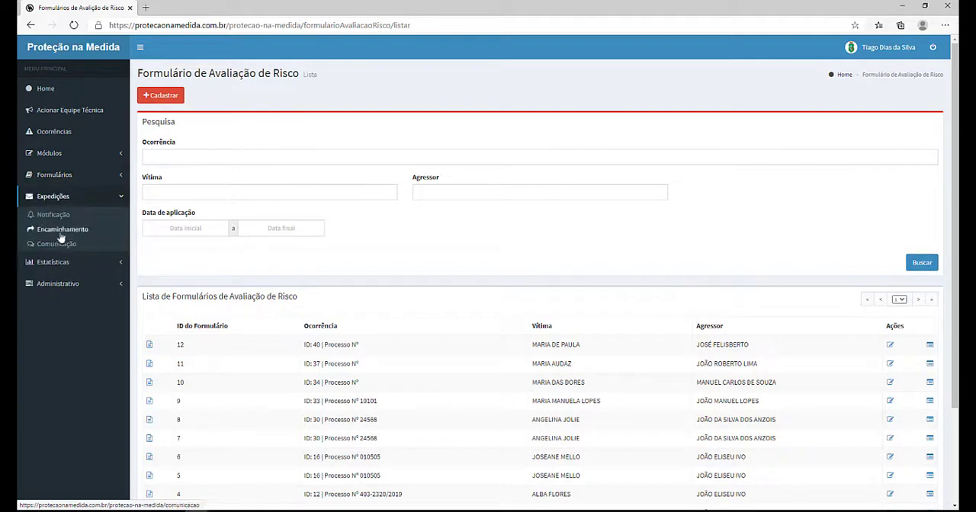
left_click(55, 216)
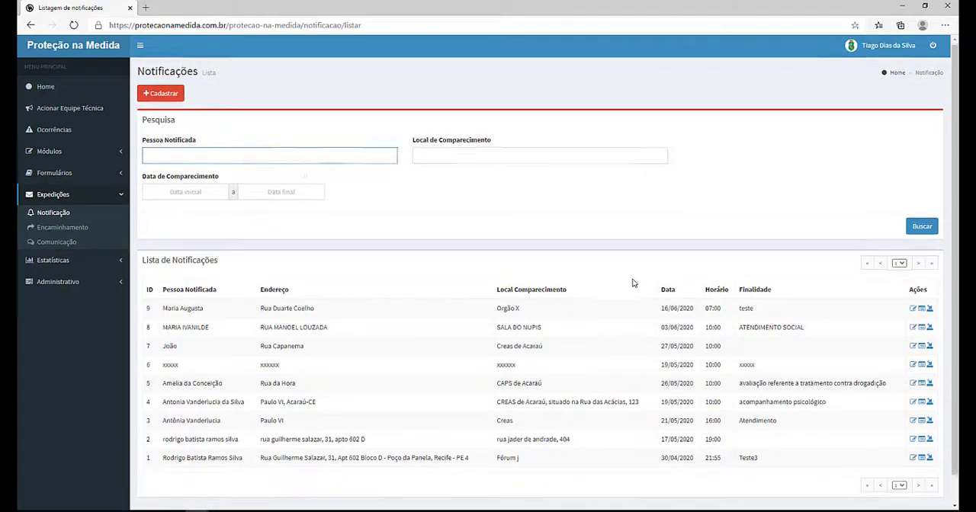
scroll(785, 282, "down", 1)
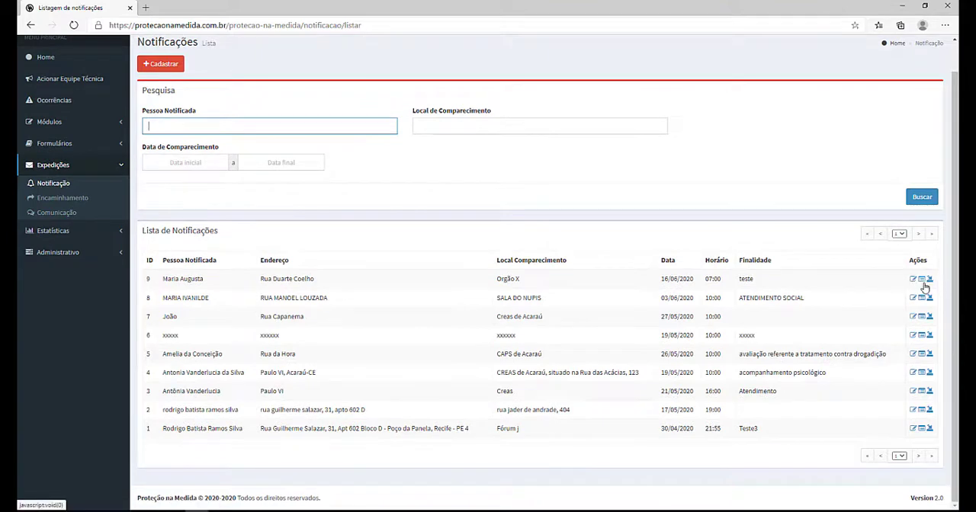
left_click(931, 285)
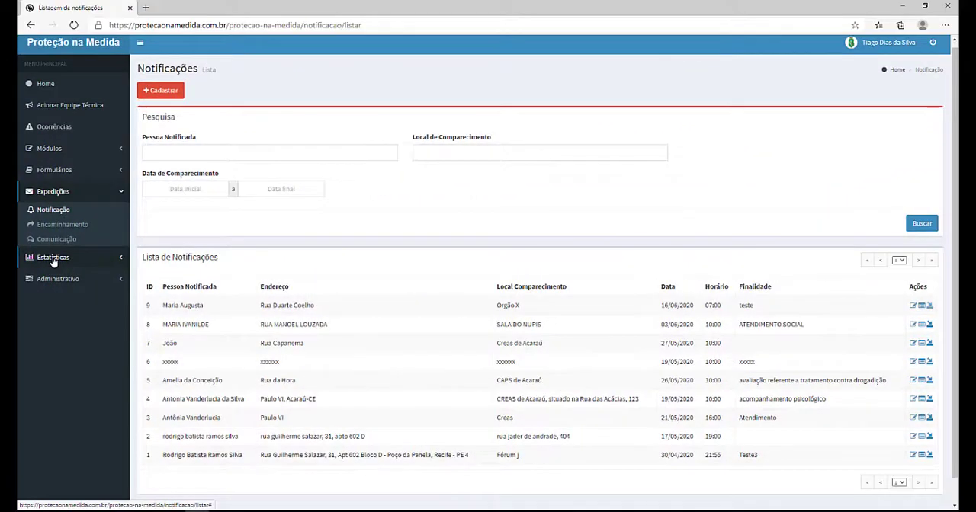
Step: Generate a general statistics report for Formulário Avaliação de Risco from 01/05/2020 to 15/06/2020, filtered by UF CE
left_click(53, 259)
left_click(61, 233)
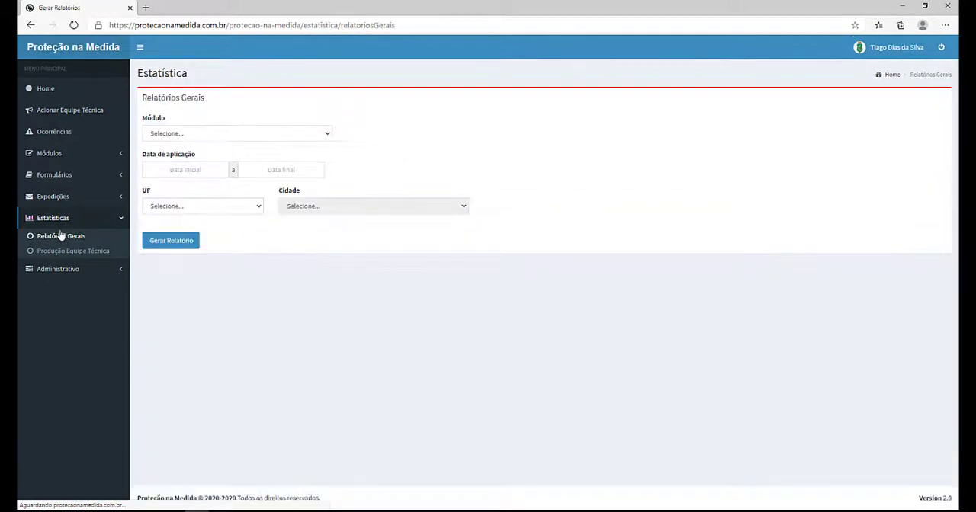
left_click(282, 135)
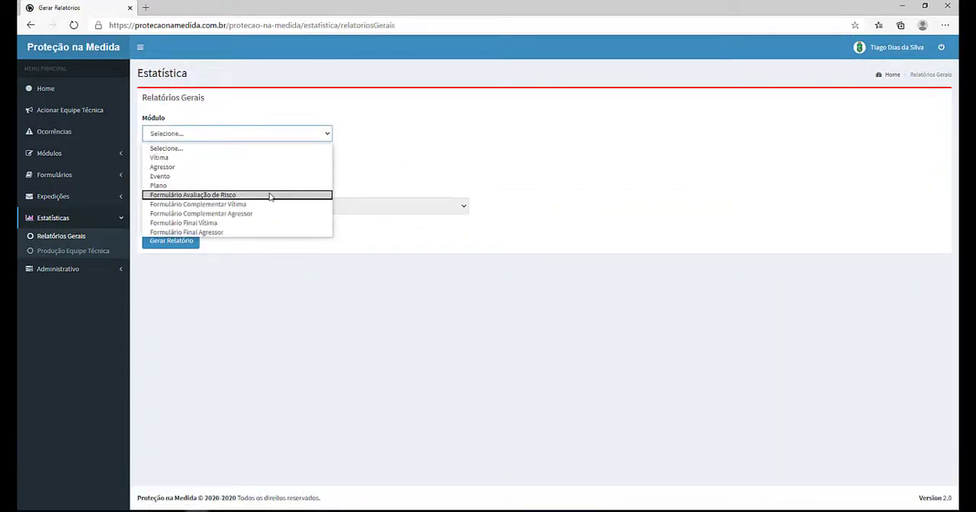
left_click(179, 196)
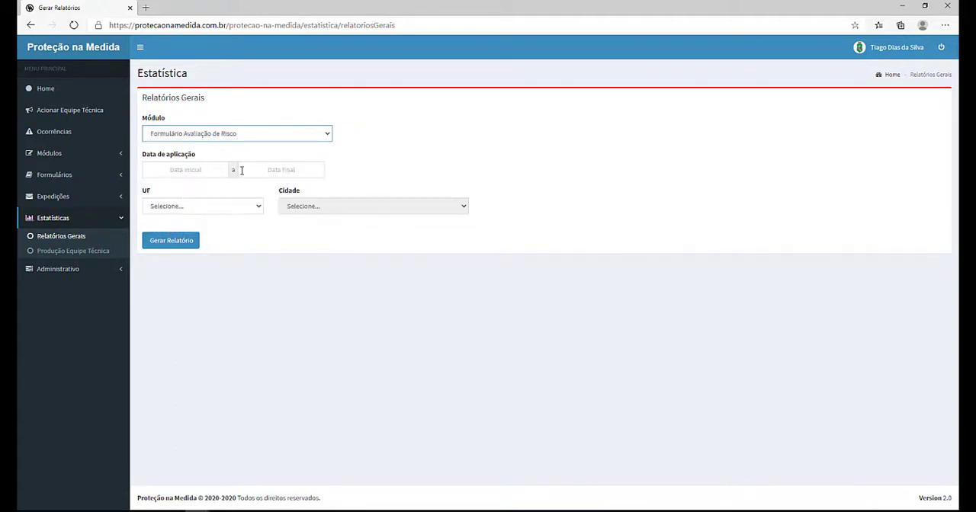
left_click(232, 174)
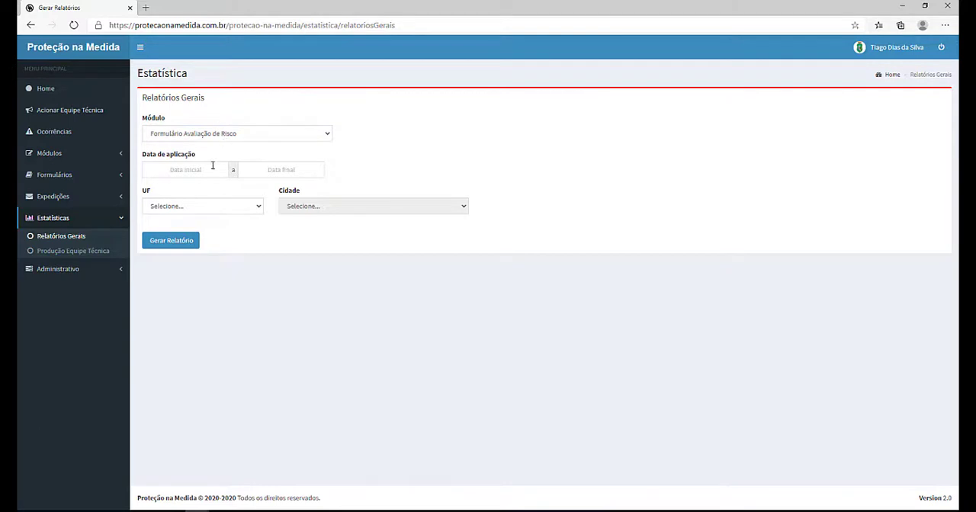
left_click(187, 173)
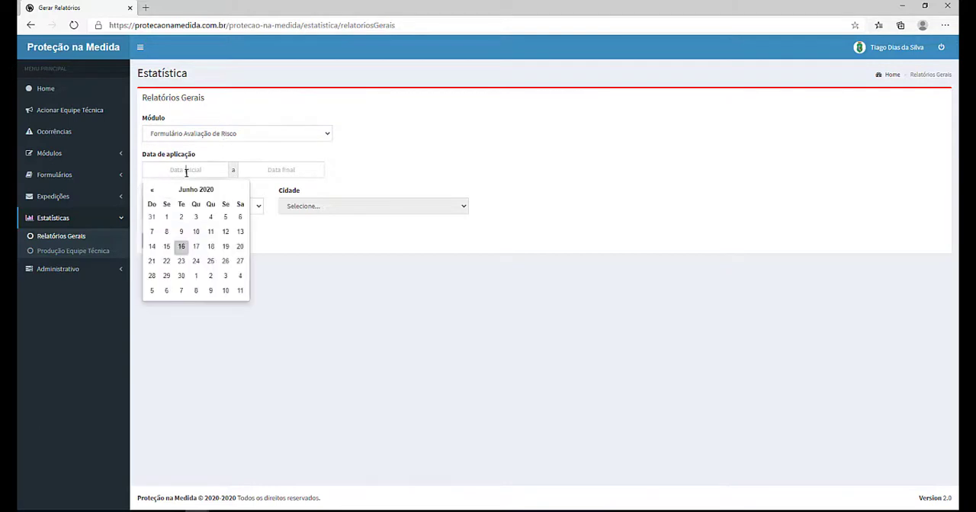
left_click(150, 190)
left_click(225, 216)
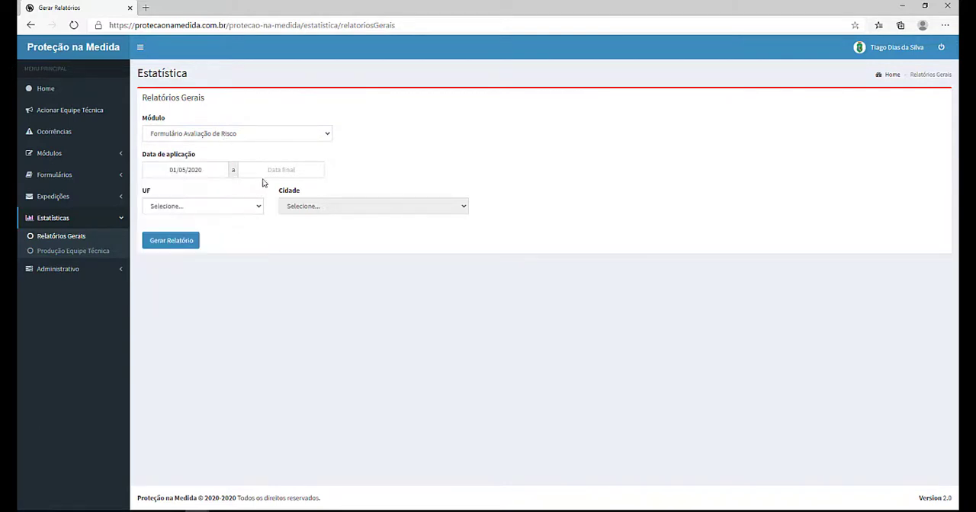
left_click(263, 170)
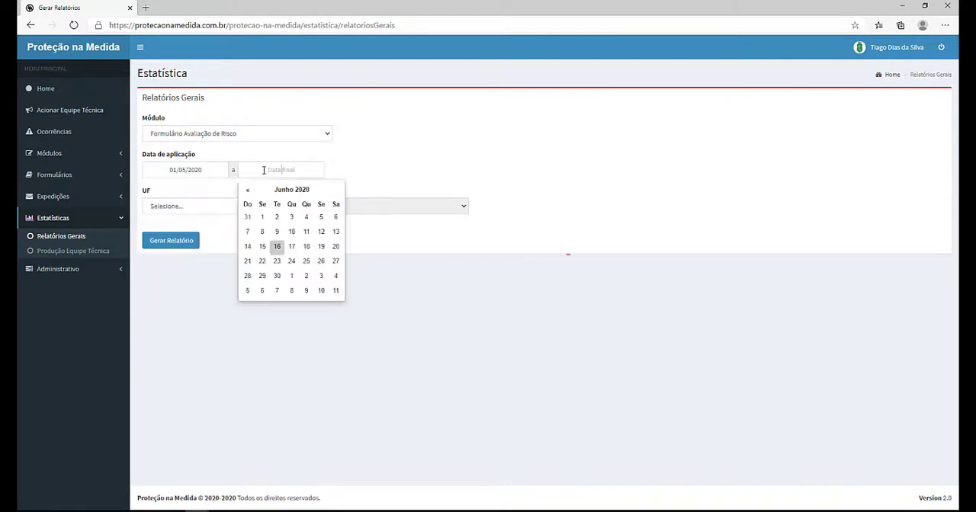
left_click(262, 246)
left_click(175, 207)
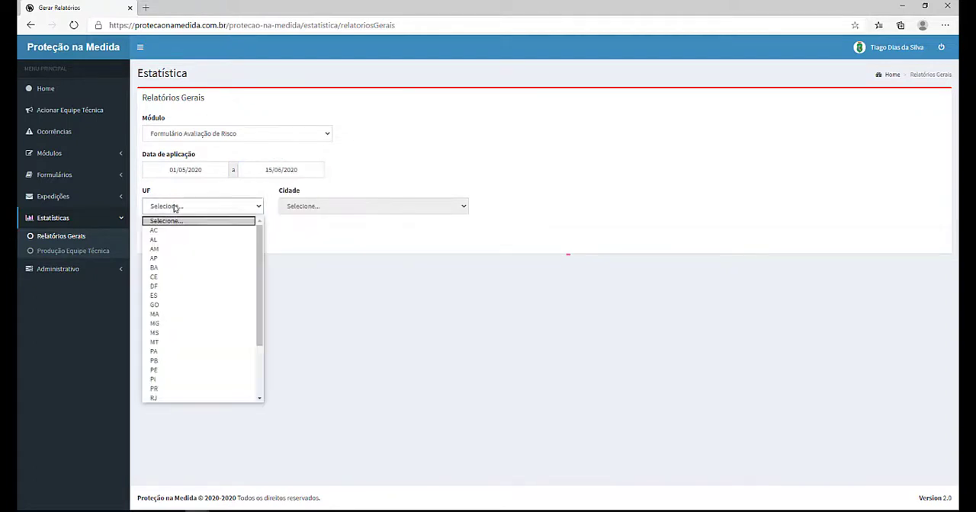
left_click(172, 279)
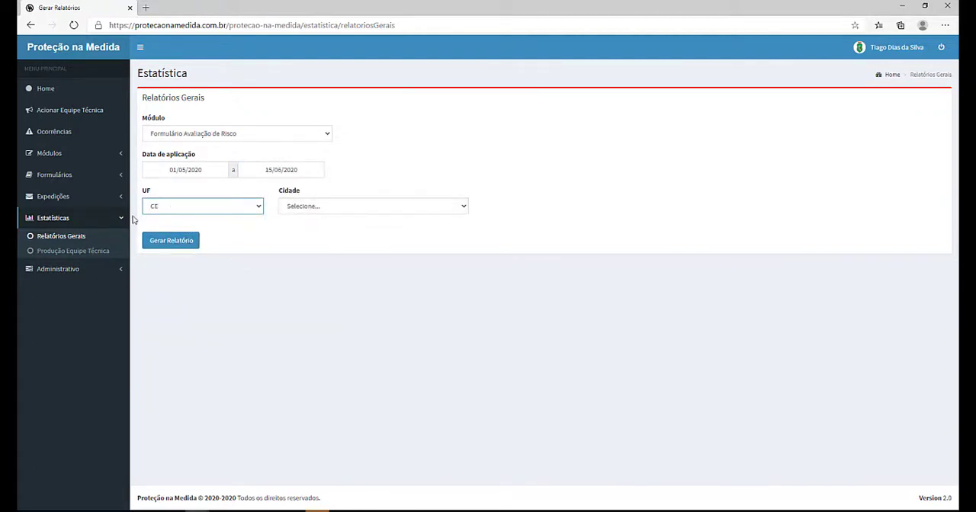
left_click(158, 241)
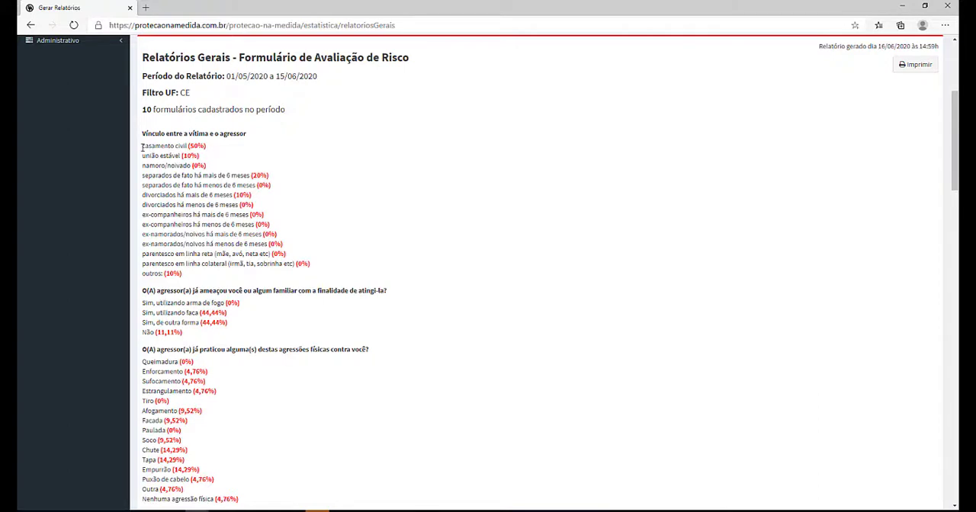
Step: Read through the generated risk assessment report and the available report module options
left_click_drag(178, 145, 215, 150)
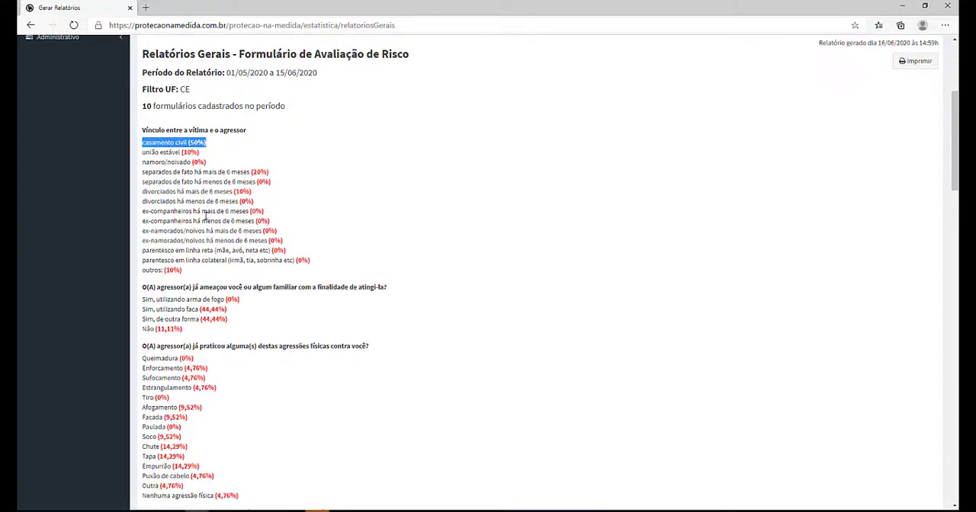
scroll(204, 216, "down", 10)
scroll(204, 218, "down", 10)
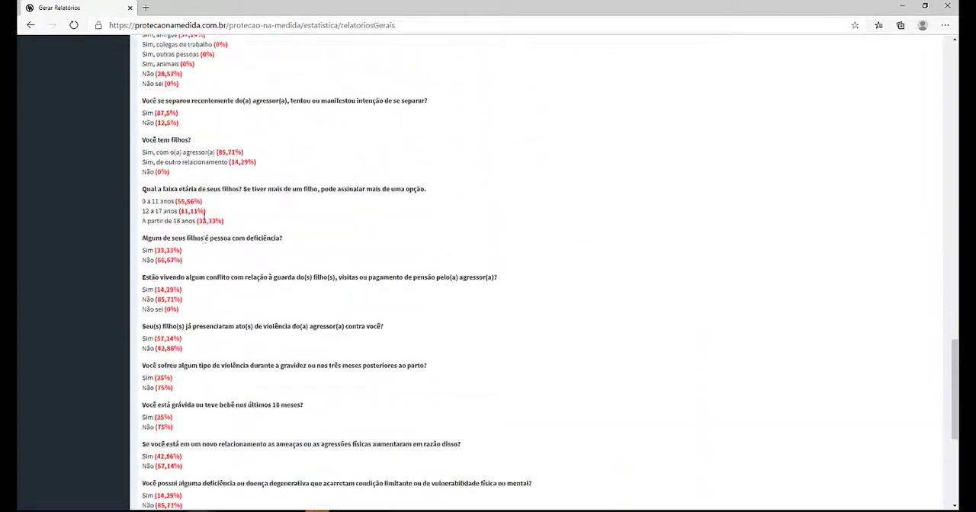
scroll(204, 217, "up", 5)
scroll(204, 217, "up", 15)
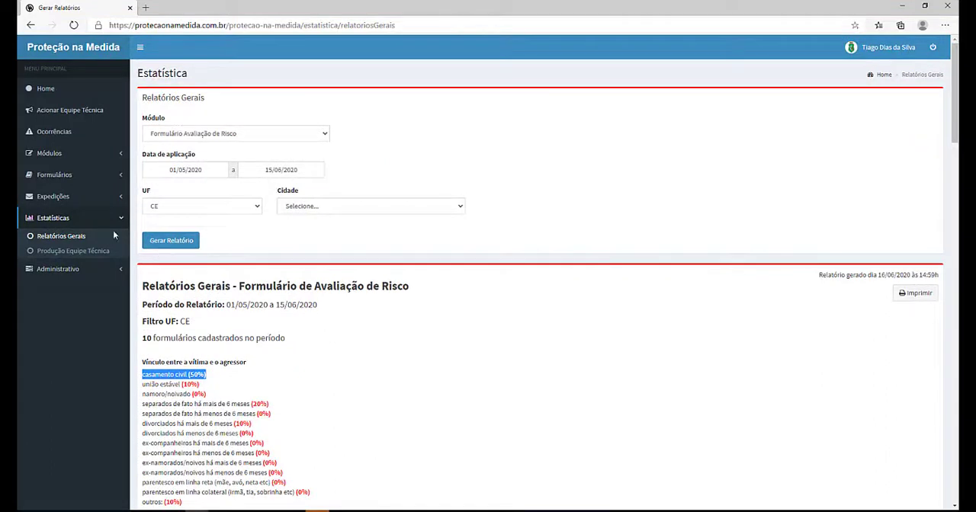
left_click(238, 137)
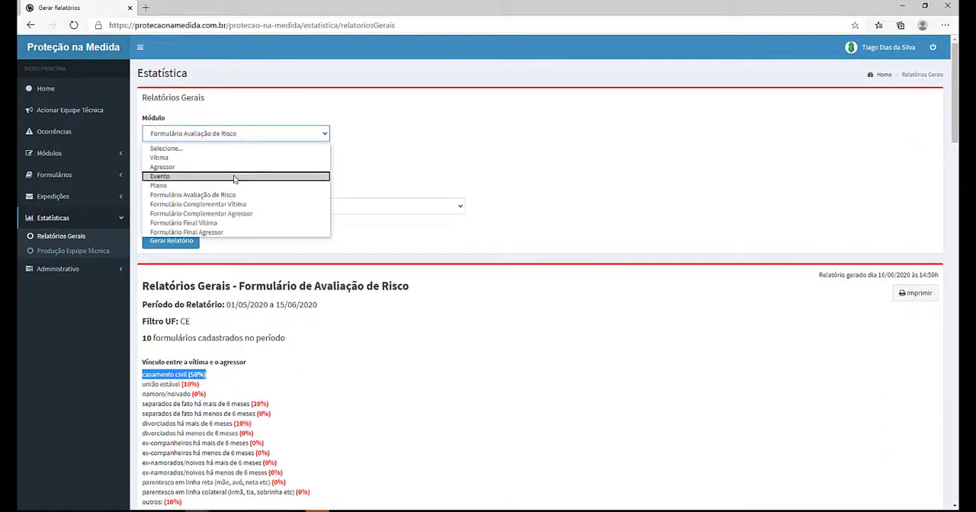
left_click(450, 171)
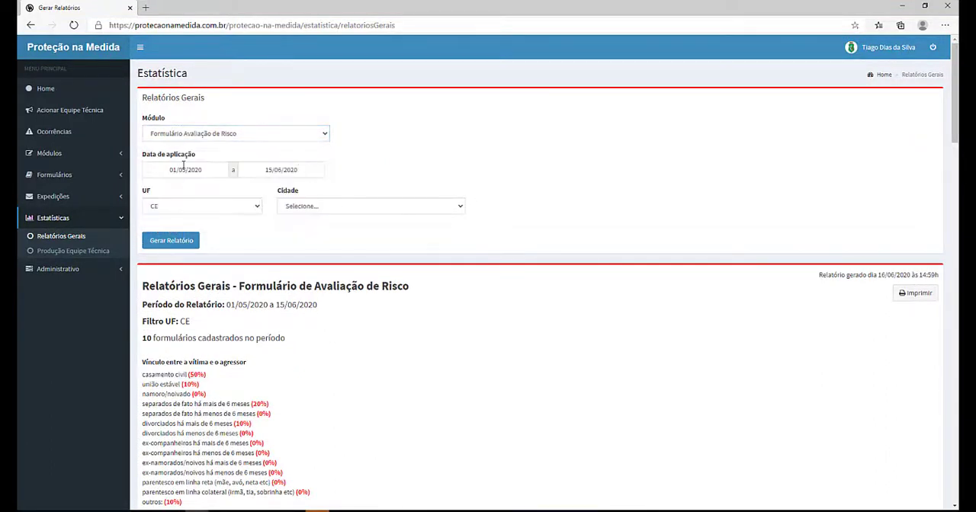
Step: Open the technical team production report and pick the first team member from the member list
left_click(71, 252)
left_click(215, 136)
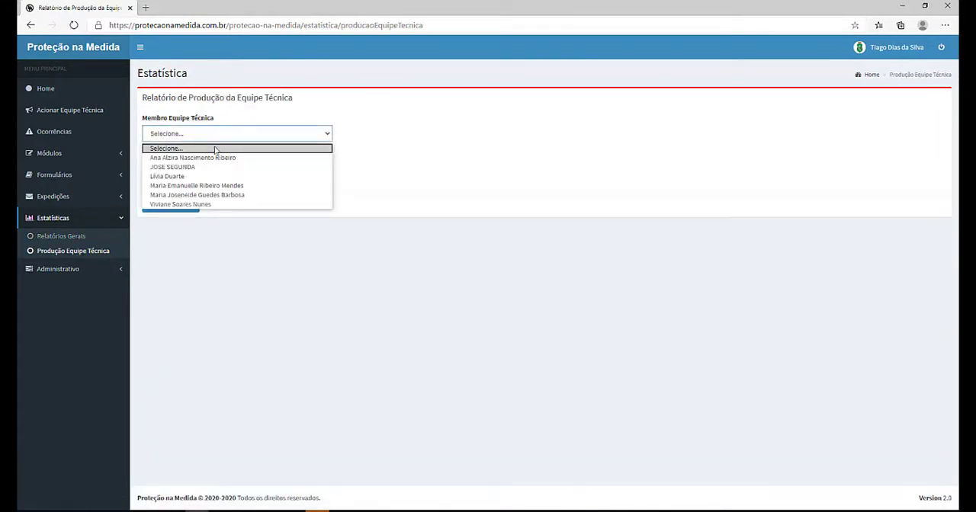
left_click(216, 158)
left_click(183, 174)
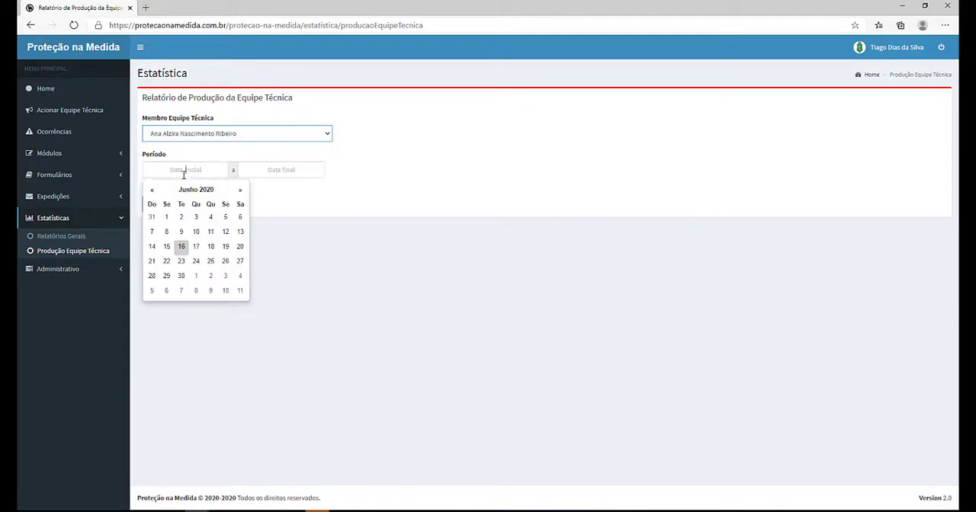
left_click(234, 172)
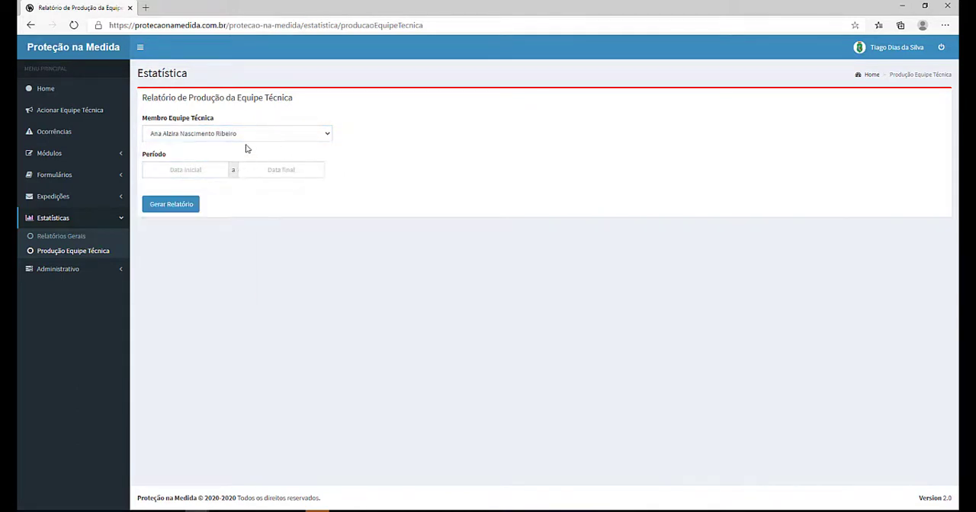
Step: Open the administrative users list and scroll through the registered users
left_click(61, 273)
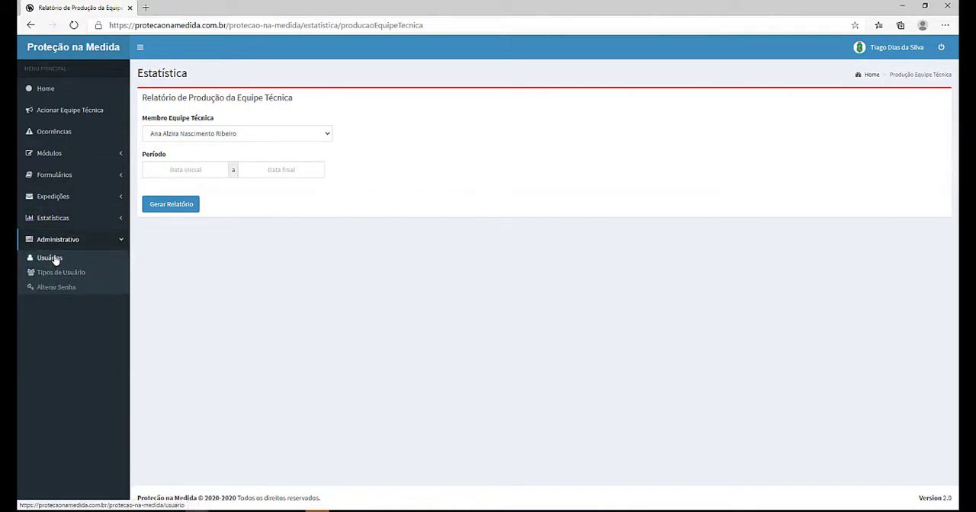
left_click(54, 259)
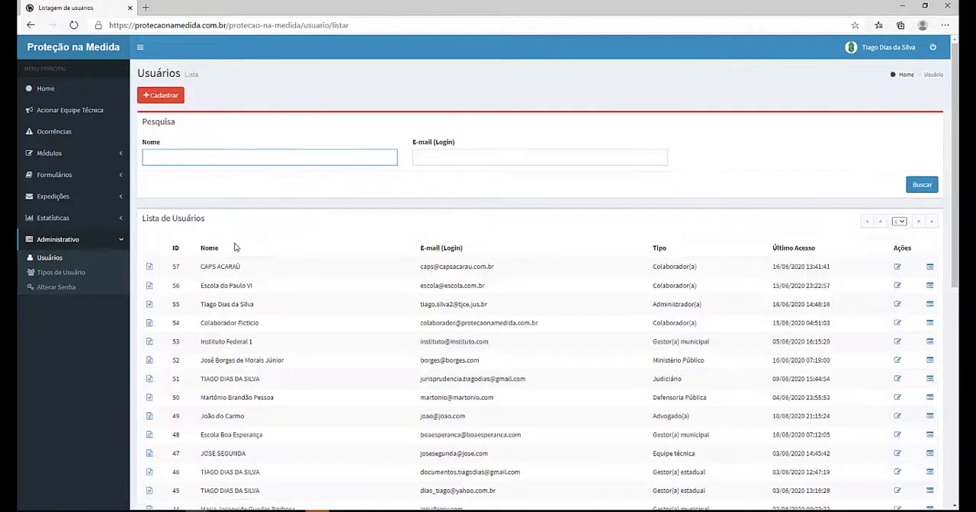
scroll(236, 247, "down", 4)
scroll(236, 248, "up", 5)
Step: Open the Gestor(a) estadual user type, review its permission settings, and return to the user types list
left_click(67, 272)
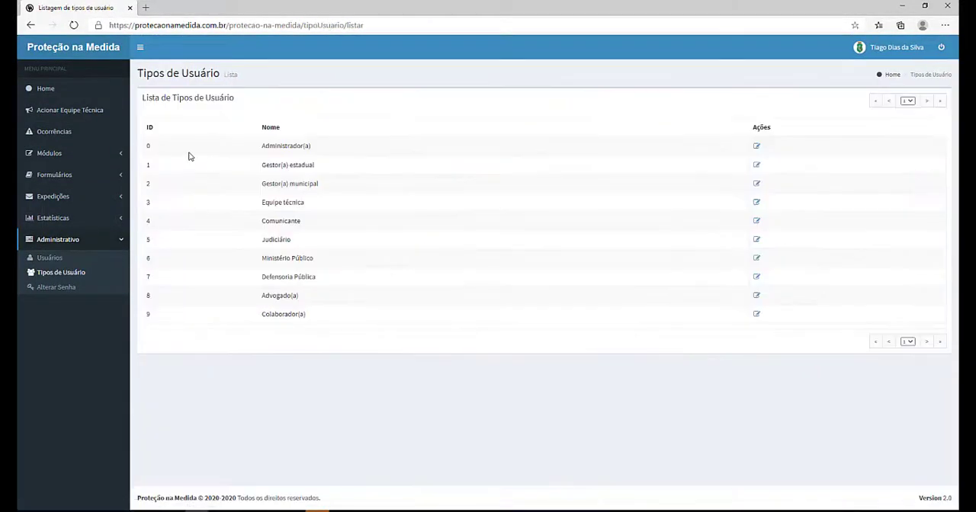
left_click(756, 165)
scroll(525, 176, "down", 1)
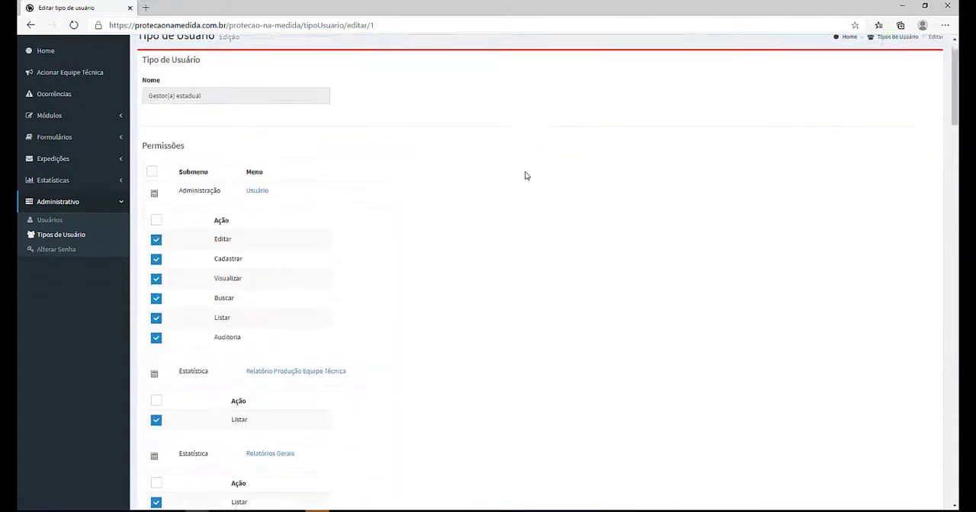
scroll(525, 176, "down", 10)
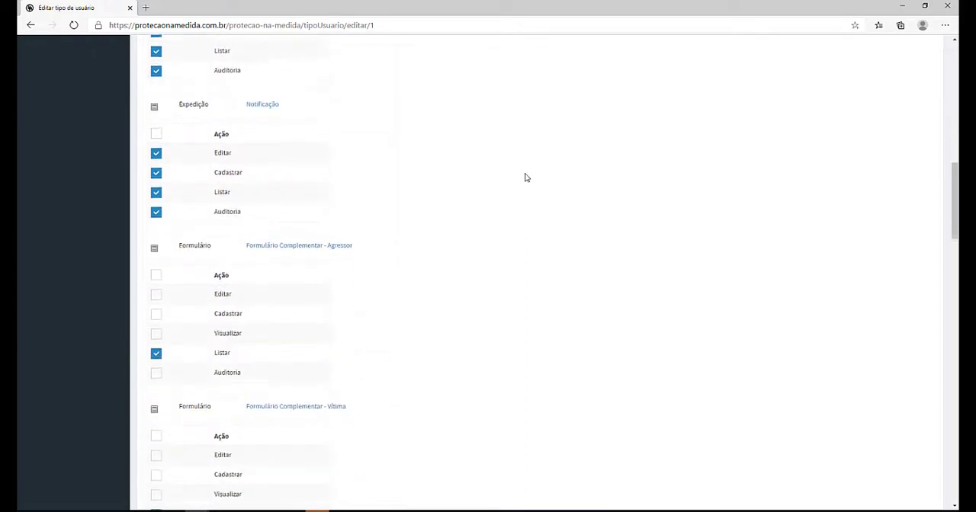
scroll(525, 177, "down", 10)
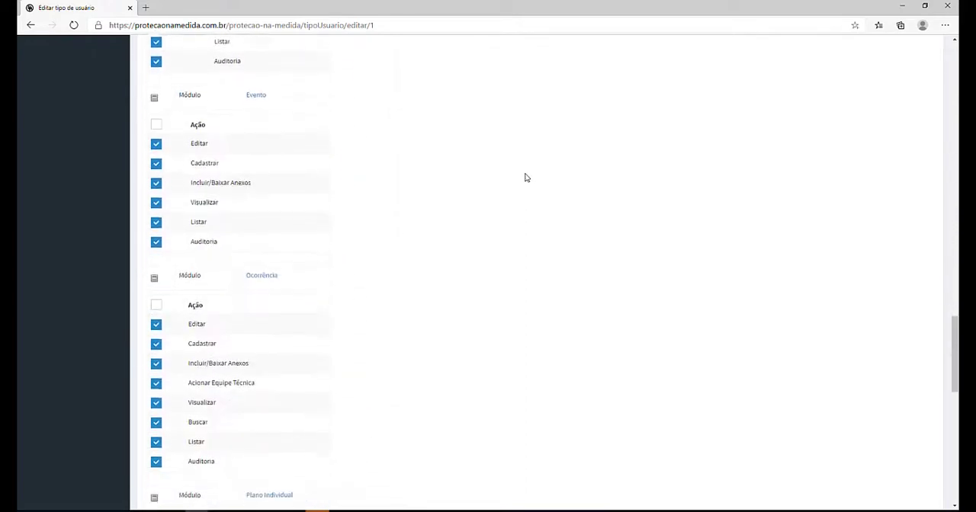
scroll(525, 177, "down", 10)
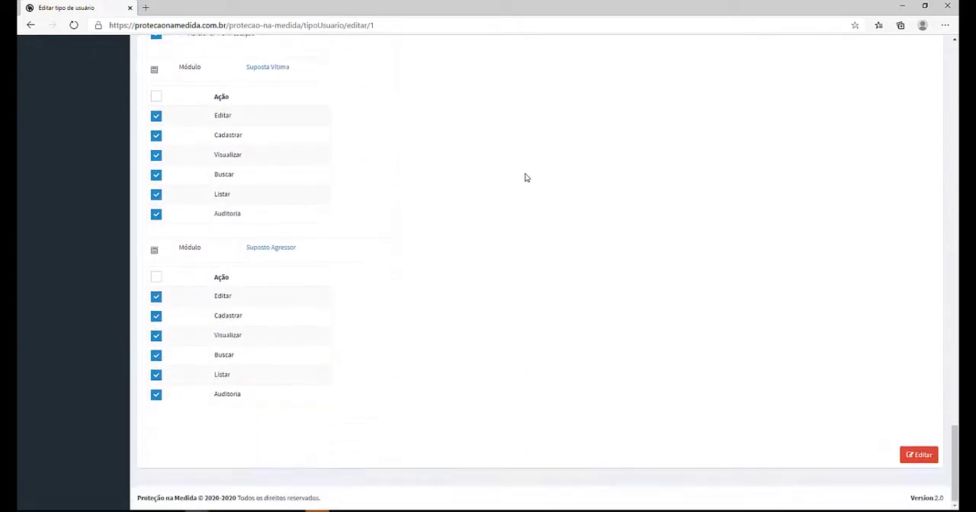
scroll(525, 177, "up", 15)
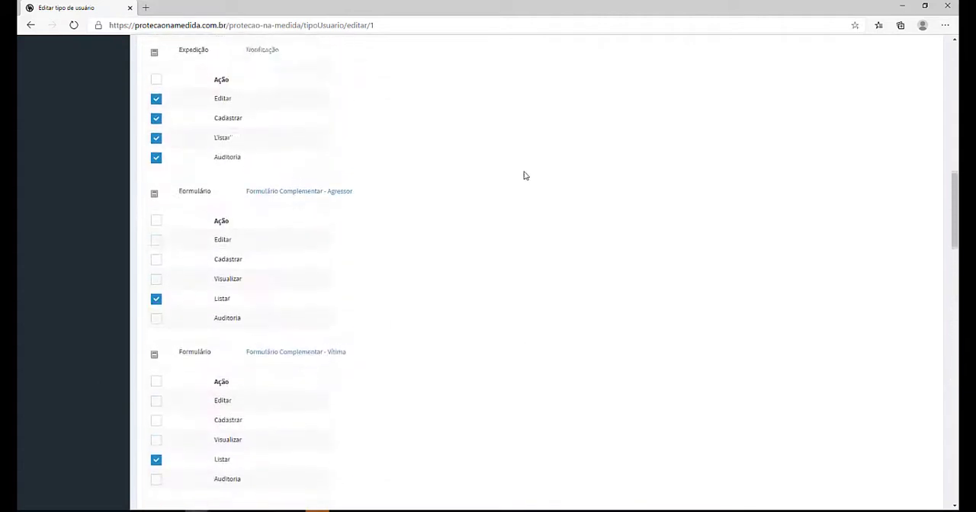
scroll(523, 176, "up", 15)
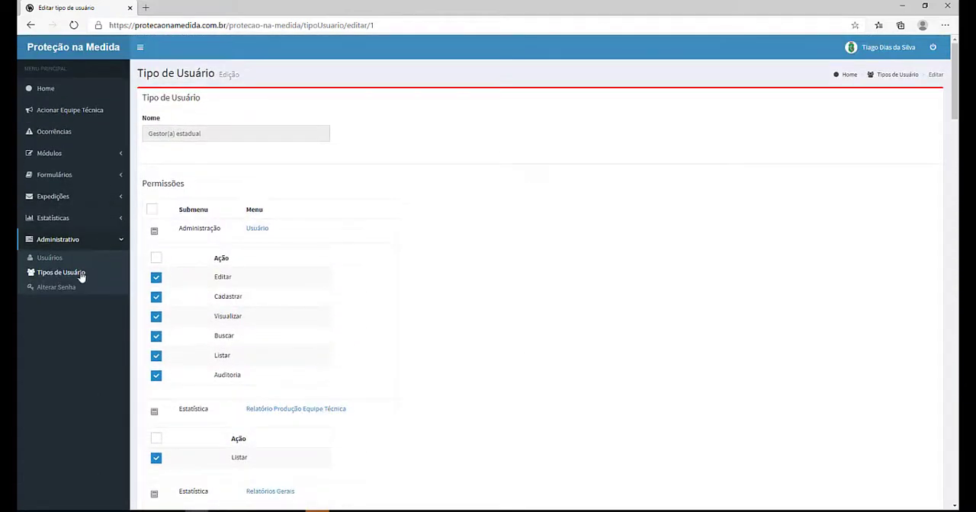
left_click(79, 275)
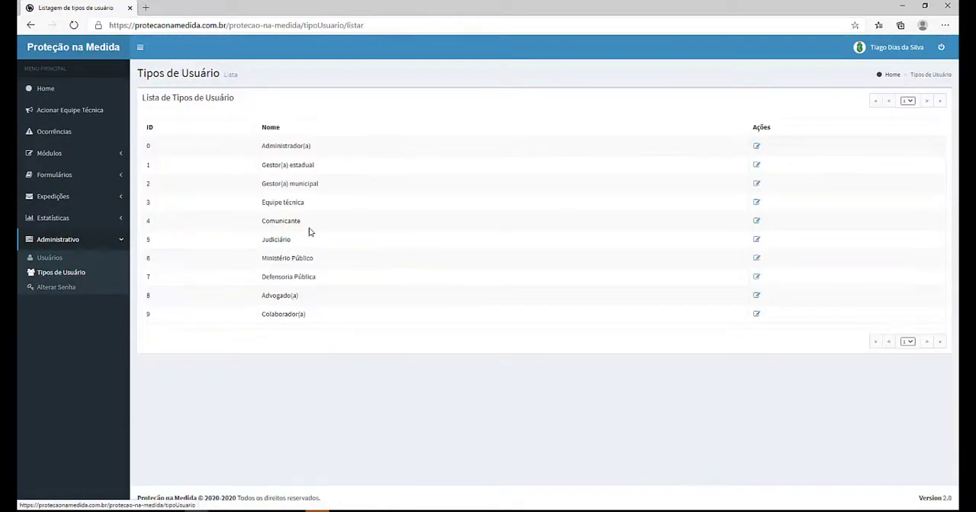
Step: Open the change password page
left_click(54, 288)
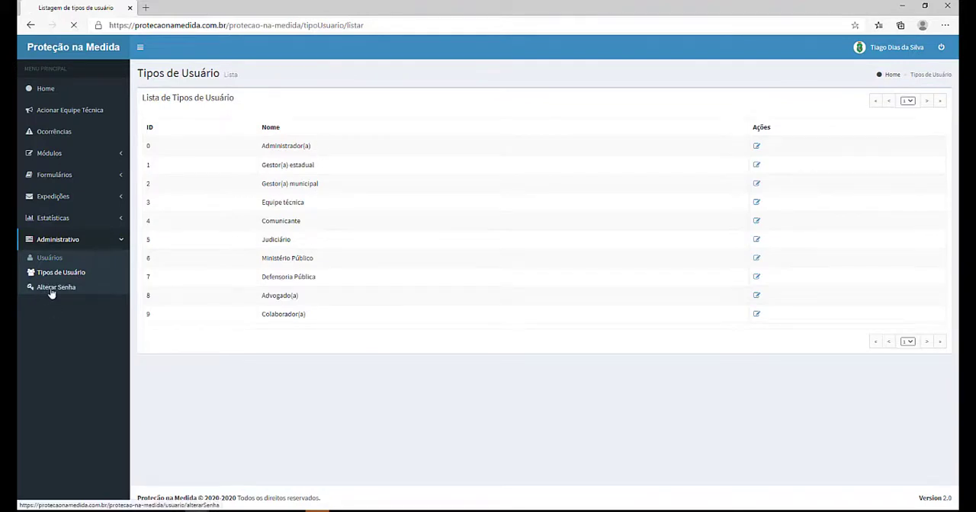
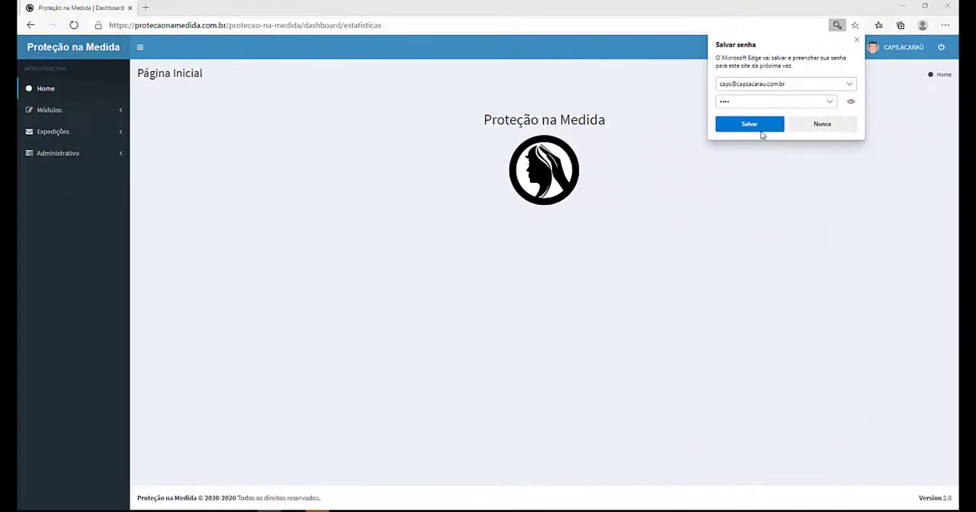
left_click(760, 129)
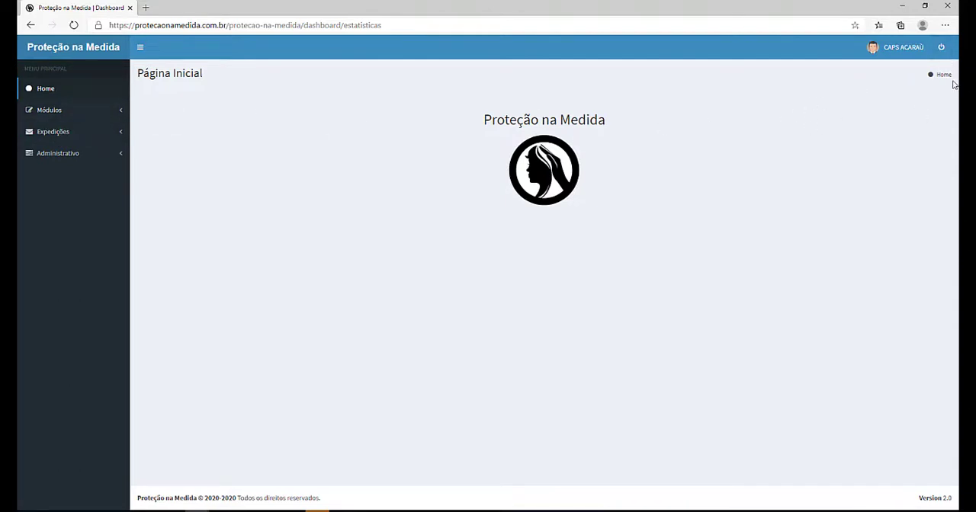
left_click(907, 52)
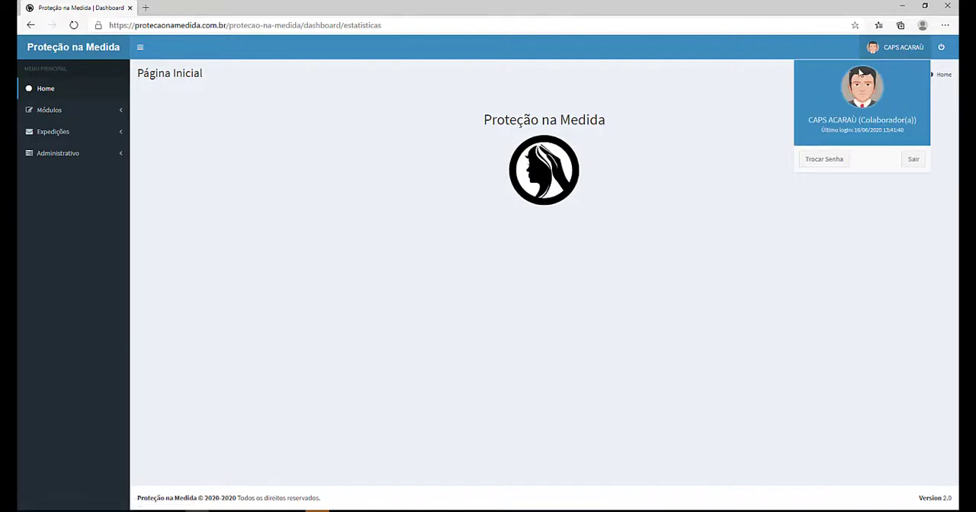
left_click(765, 180)
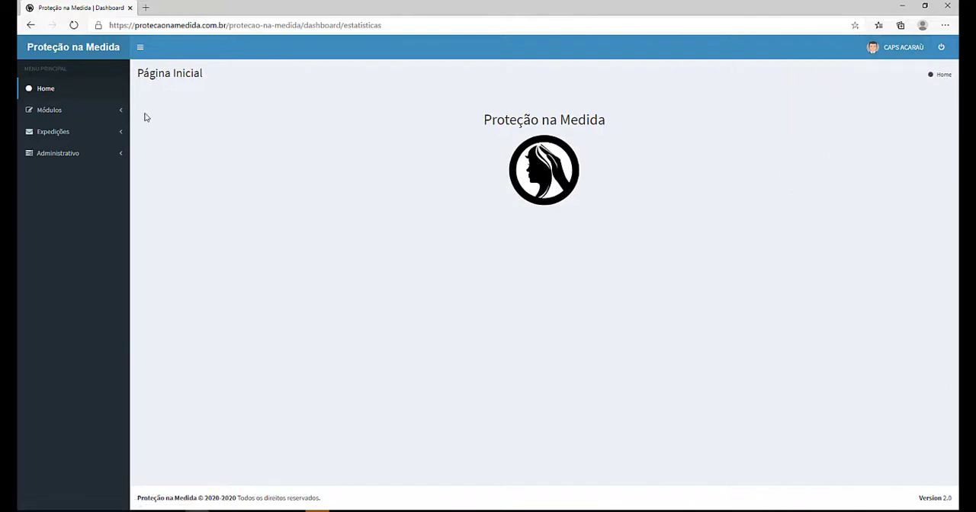
Step: Open the events list under Módulos and start registering a new event
left_click(67, 112)
left_click(46, 129)
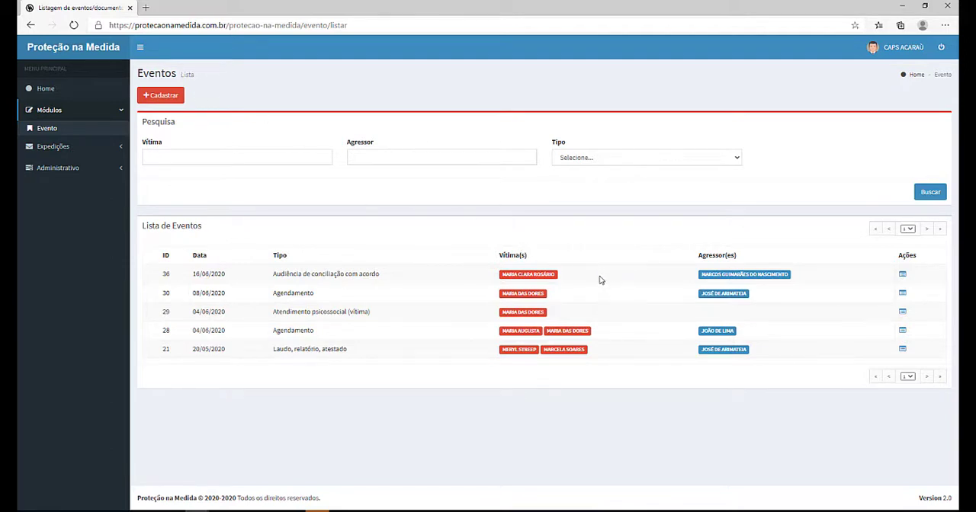
left_click(161, 97)
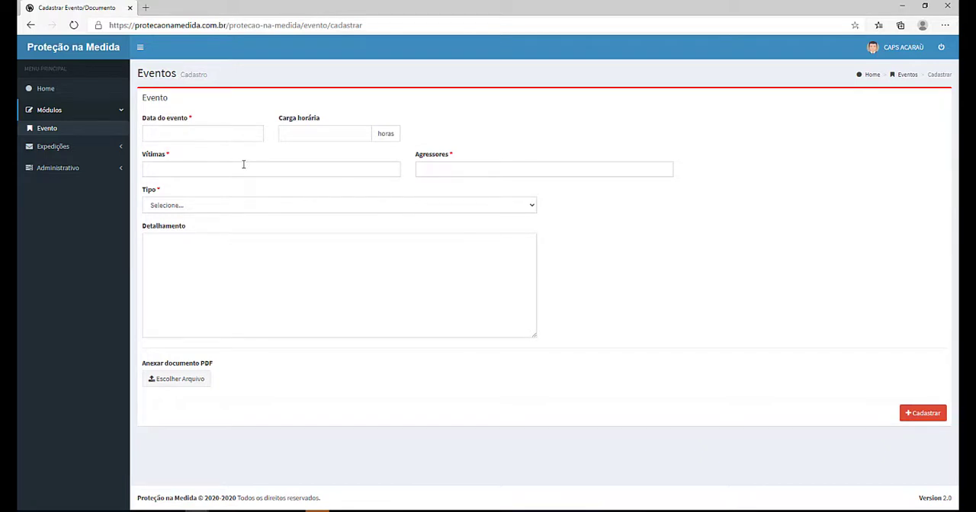
Step: Search the victims field by the victim's first name and add the victim linked to Ocorrência ID 31
left_click(308, 166)
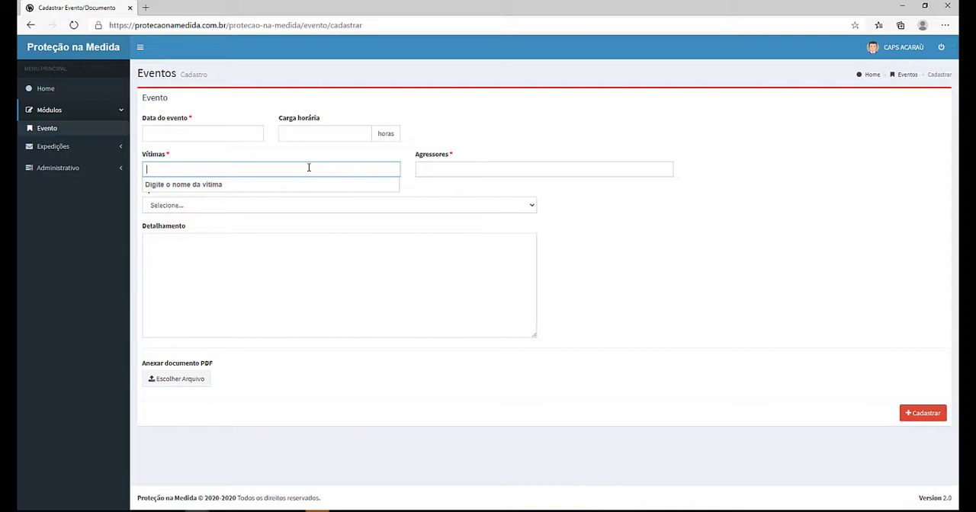
type("ma")
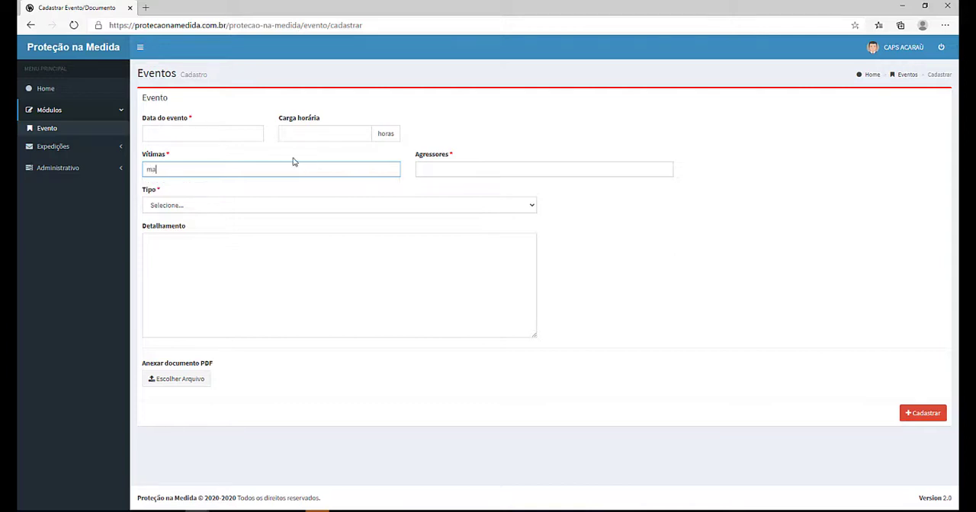
type("ria")
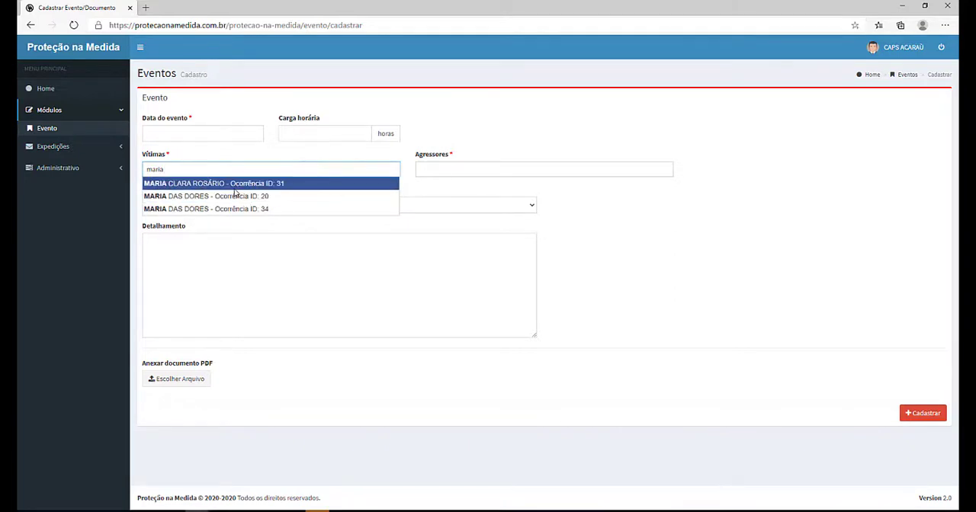
left_click(235, 187)
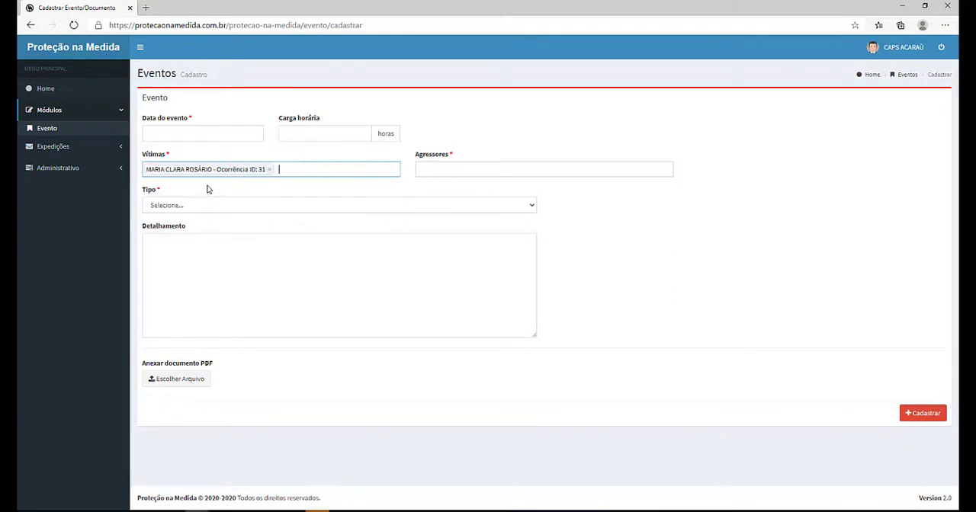
Step: Set the event date to 15/06/2020 and the workload to 2 hours
left_click(171, 138)
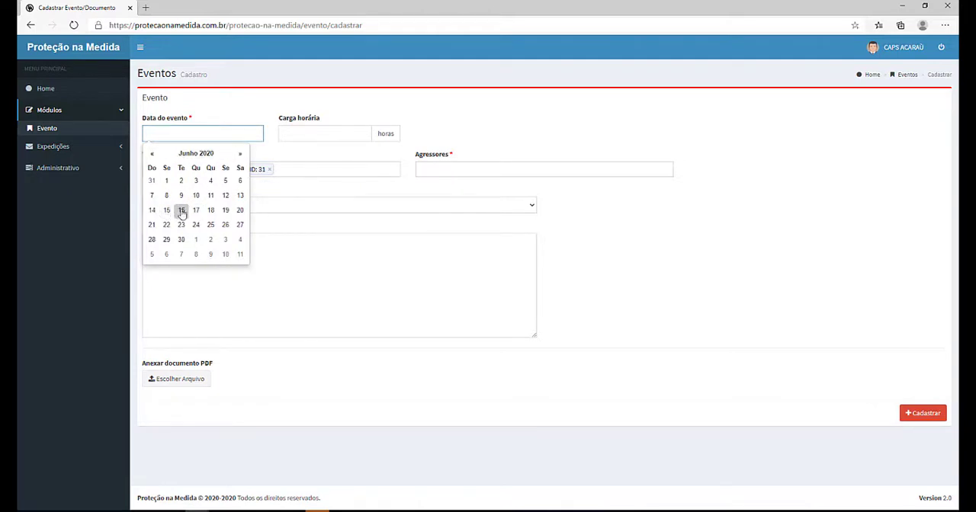
left_click(168, 212)
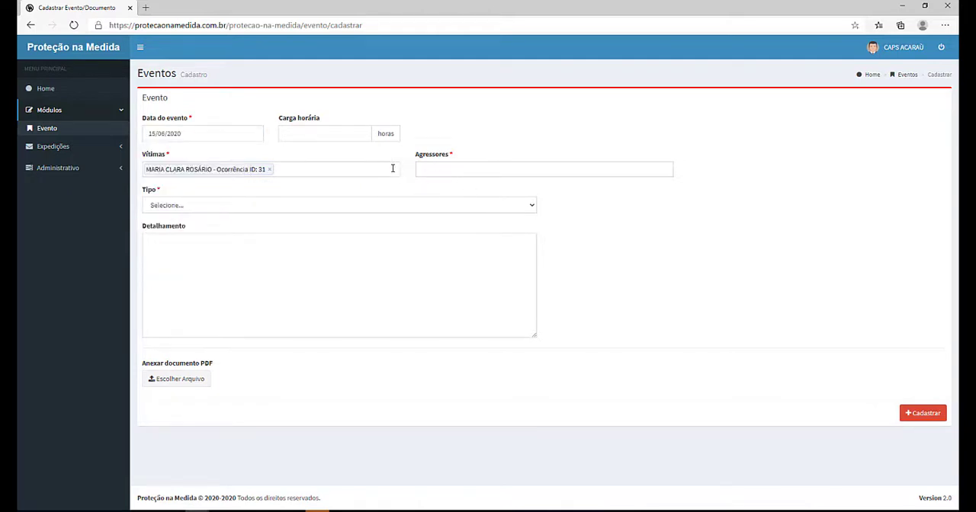
left_click(320, 134)
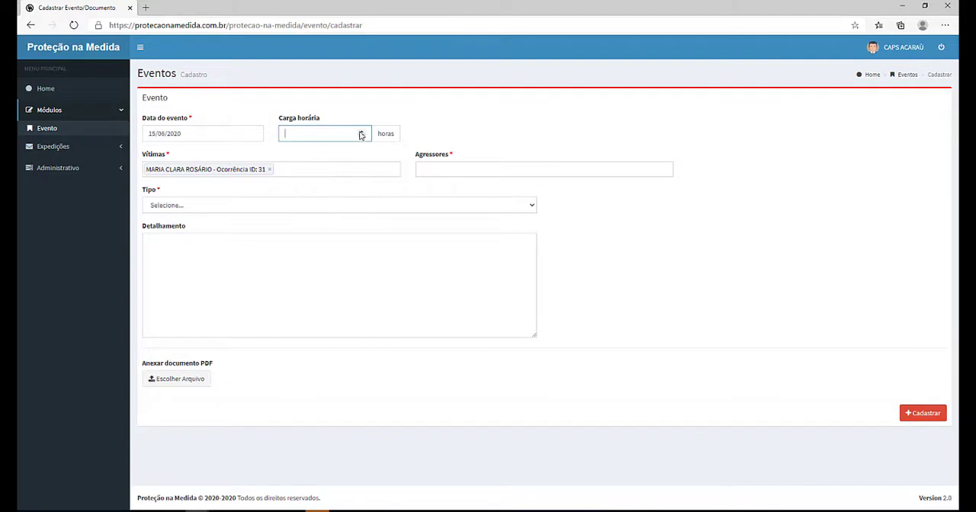
type("2")
Step: Browse the event type options and set the type to Outros
left_click(238, 203)
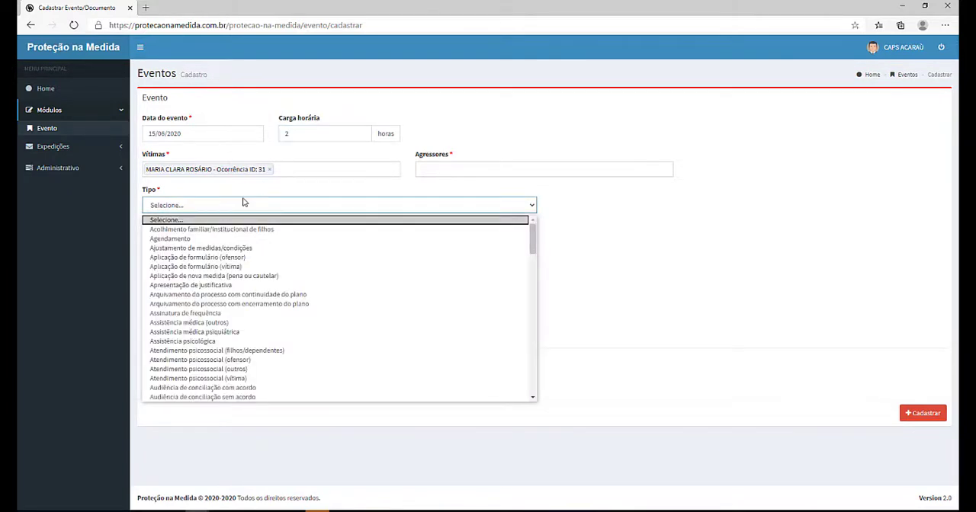
type("ses")
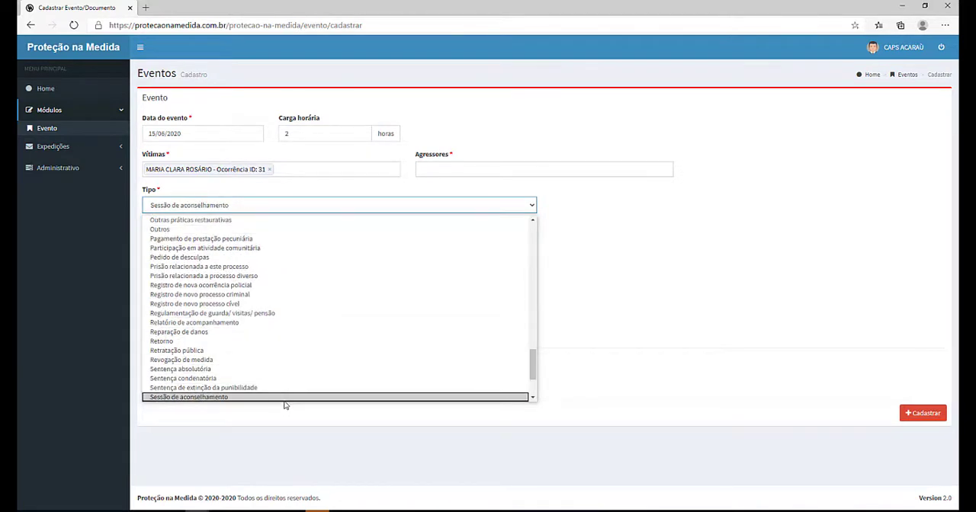
scroll(282, 396, "down", 1)
scroll(243, 378, "down", 1)
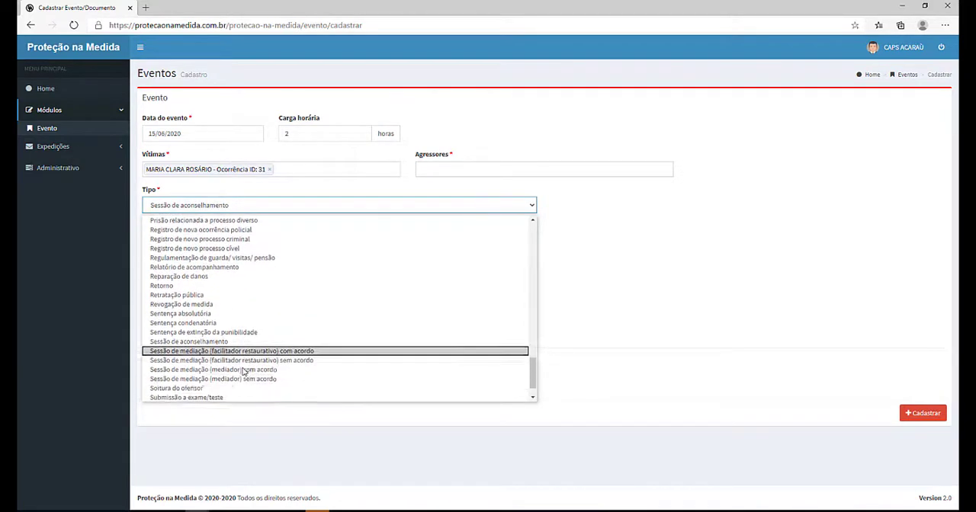
scroll(232, 375, "up", 1)
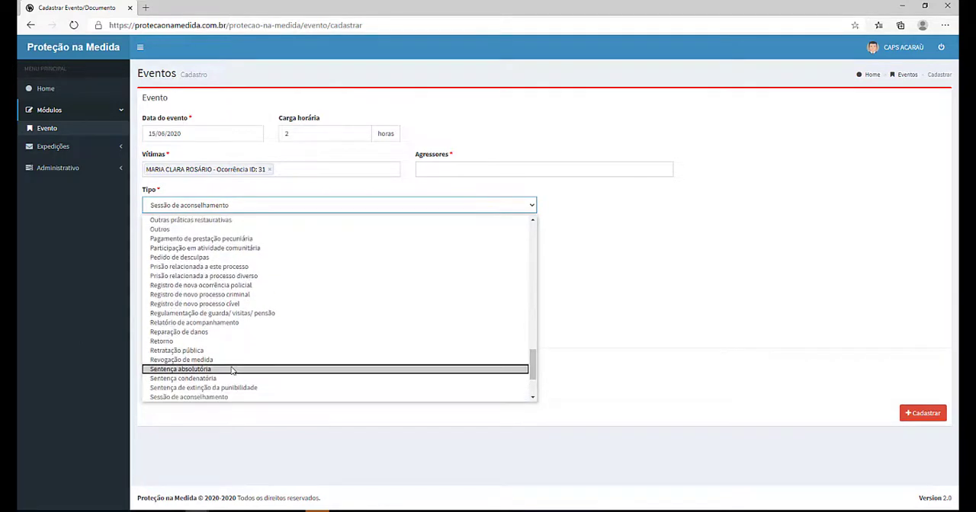
scroll(231, 375, "down", 2)
scroll(232, 388, "down", 1)
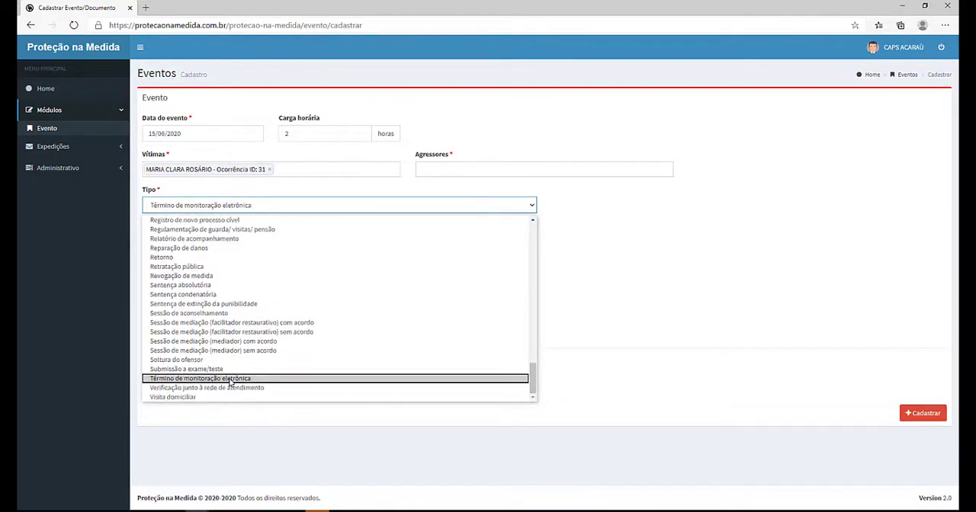
scroll(228, 379, "up", 2)
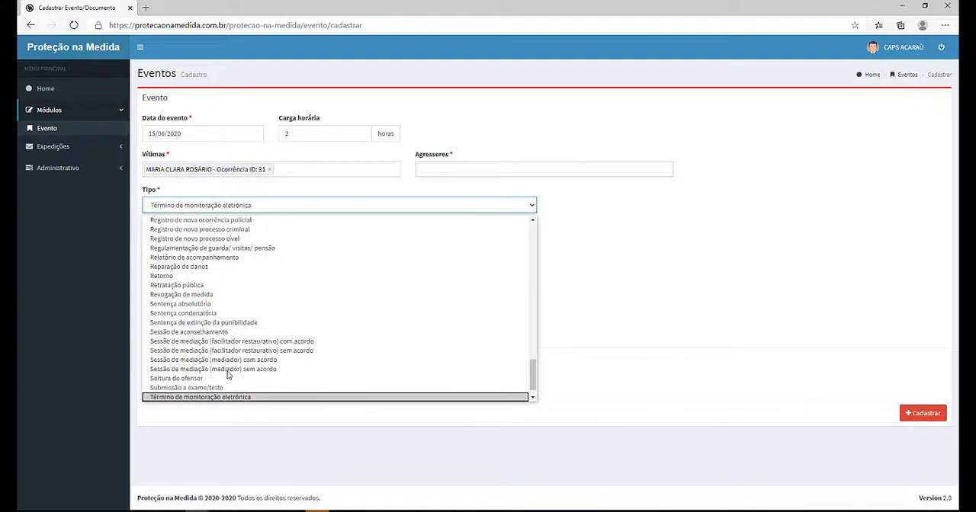
scroll(210, 358, "up", 10)
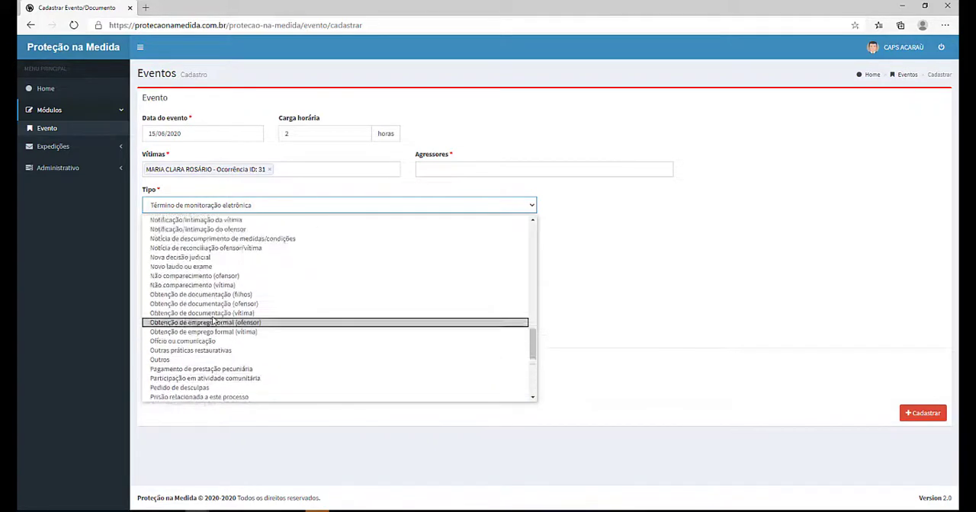
left_click(215, 386)
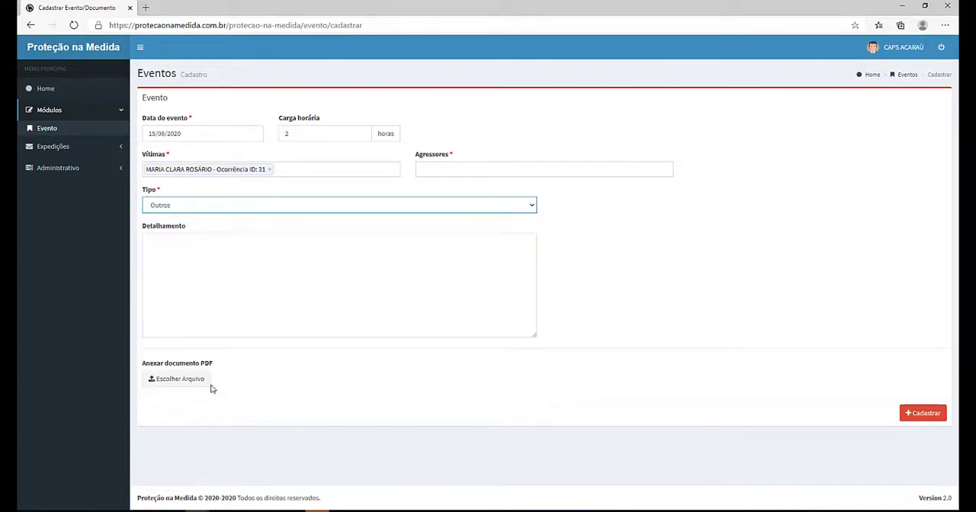
Step: Enter the detail text hfahsdjfhasjdhfjsahdjfhjsadhf in the Detalhamento field
left_click(200, 263)
type("hfahsdj")
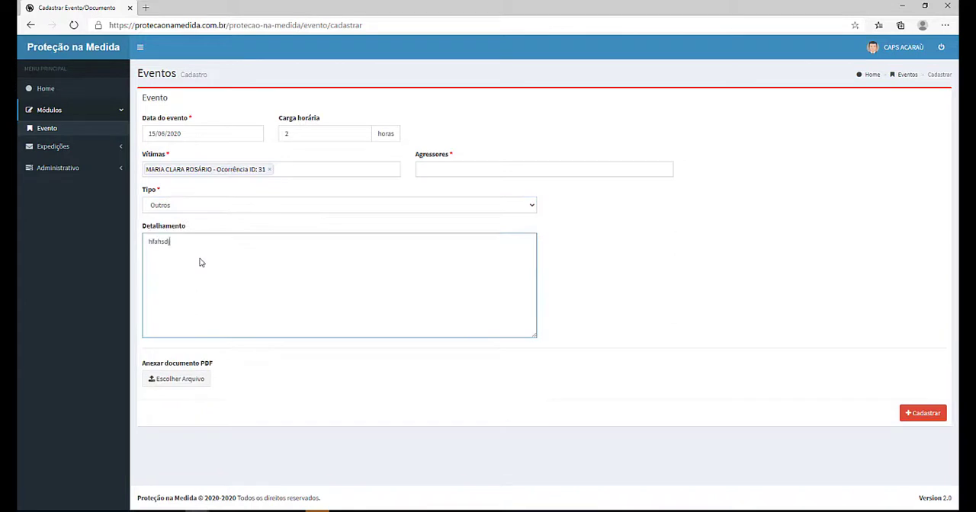
type("fhasjdhfjsahdjfhjsadhf")
Step: Attach the PDF document artigo procedural justice to the event
left_click(185, 379)
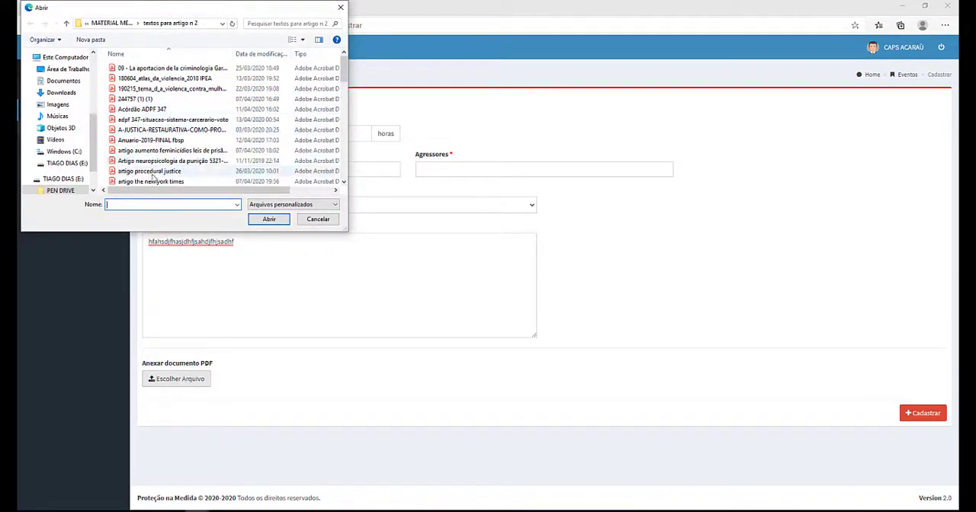
left_click(156, 172)
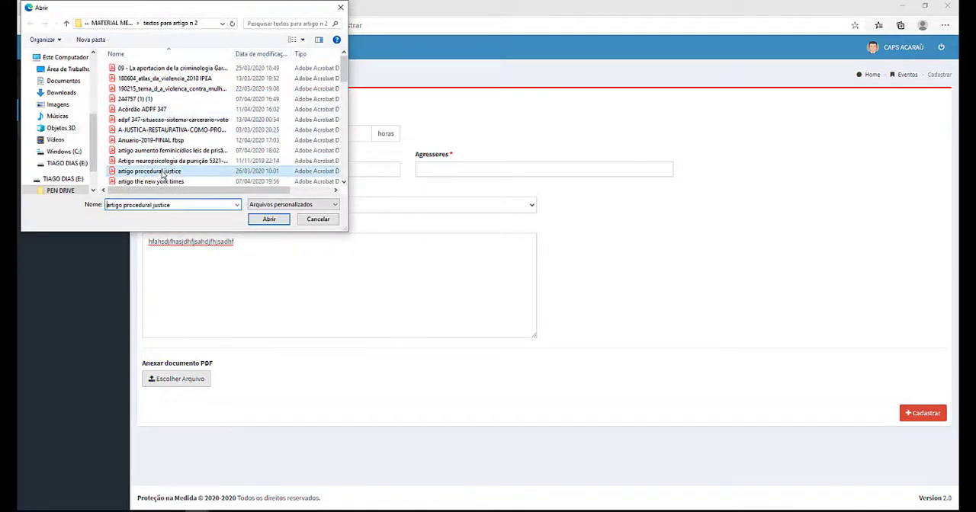
left_click(268, 220)
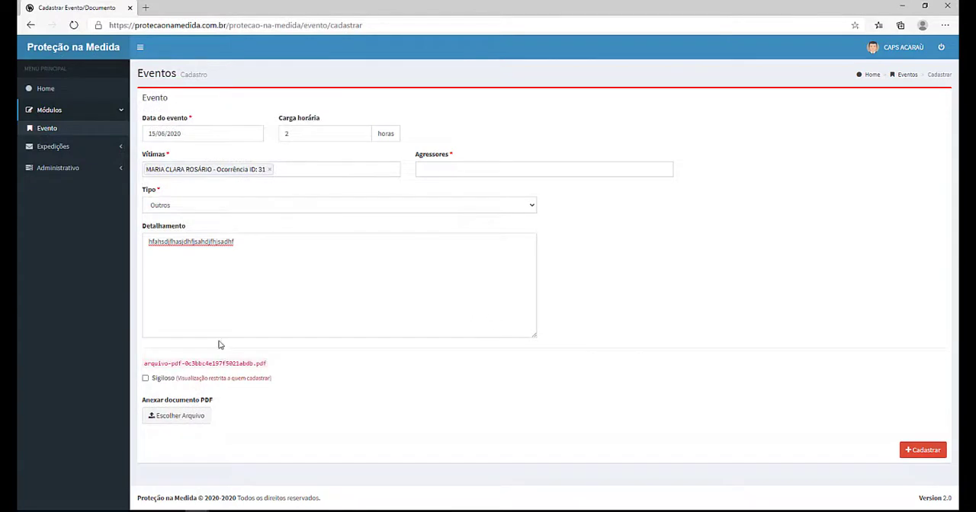
Step: Submit the new event registration and dismiss the information dialog
left_click(920, 451)
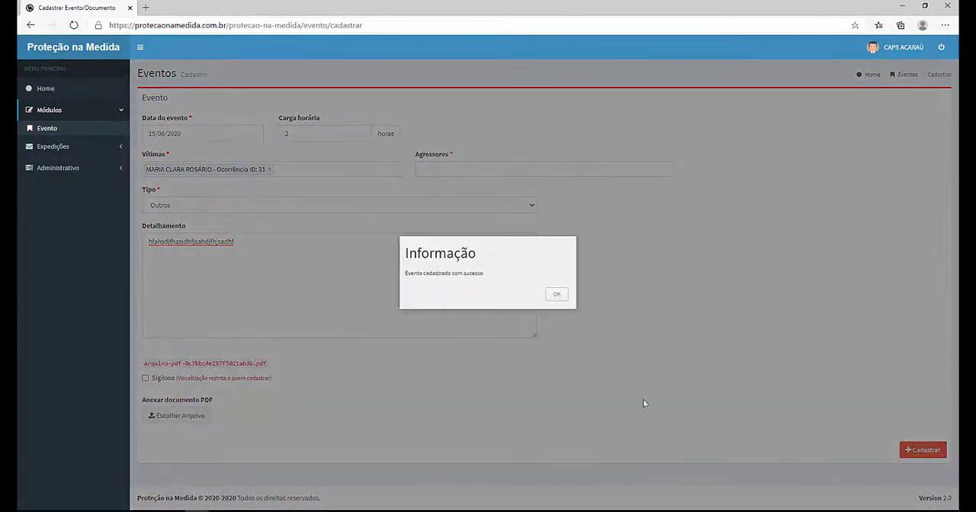
left_click(559, 295)
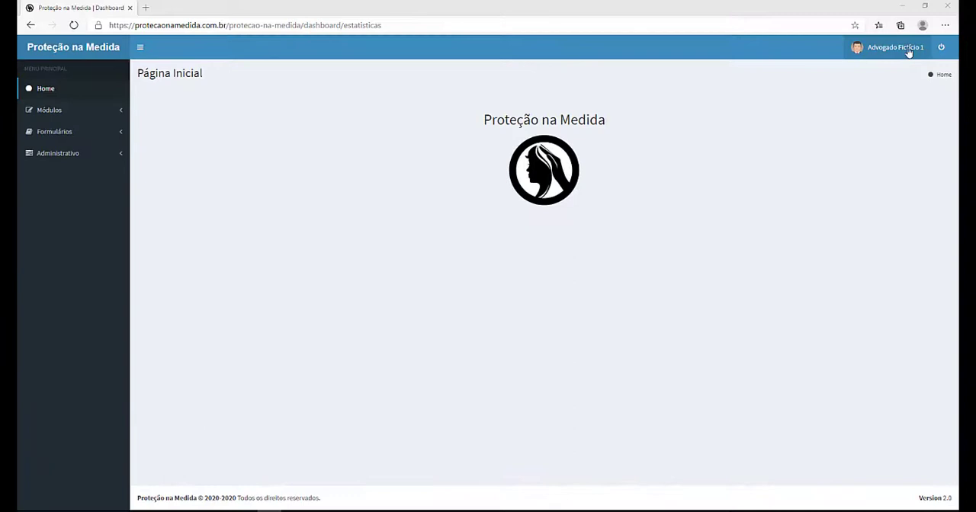
left_click(907, 49)
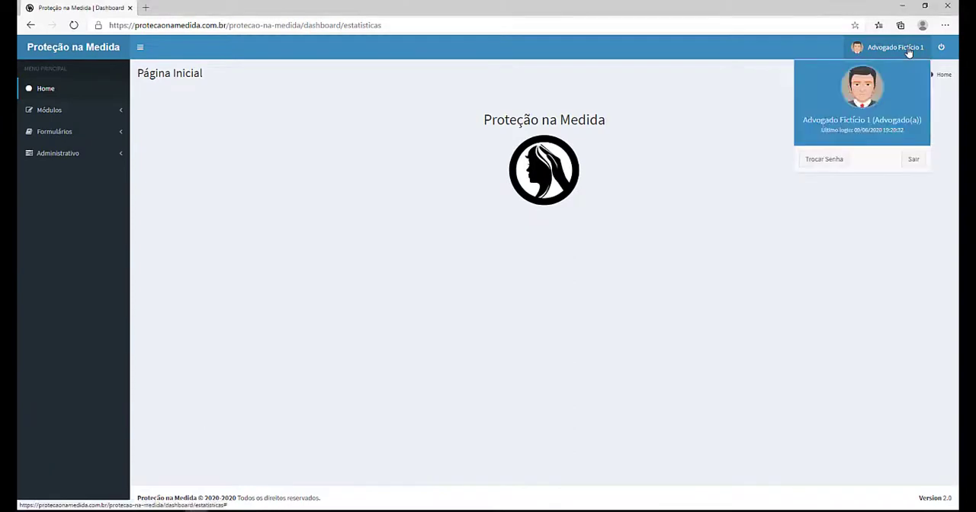
left_click(909, 52)
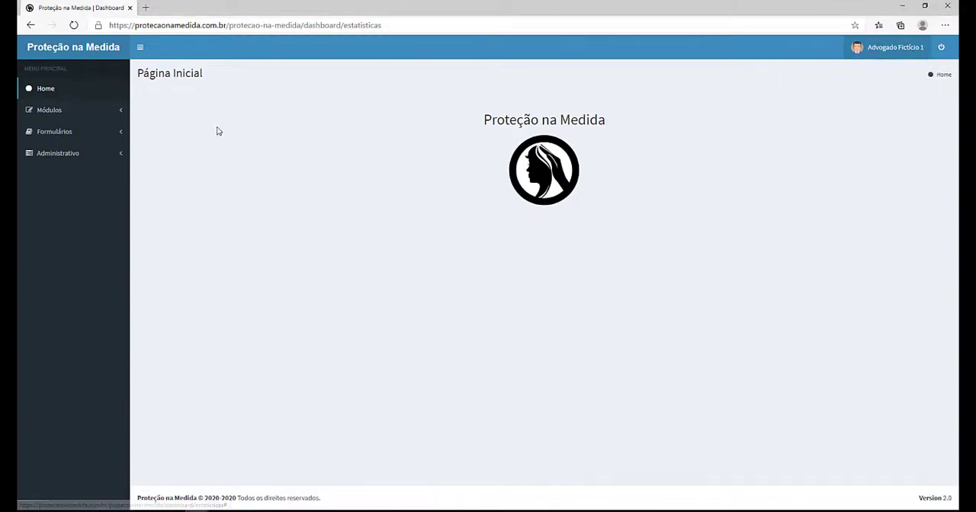
Step: Open the Plano Individual list under Módulos
left_click(46, 112)
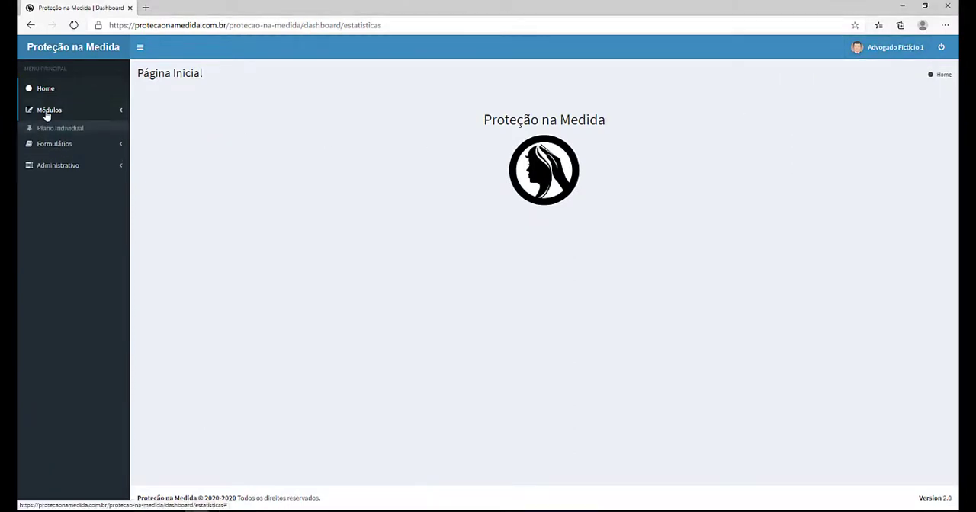
left_click(47, 129)
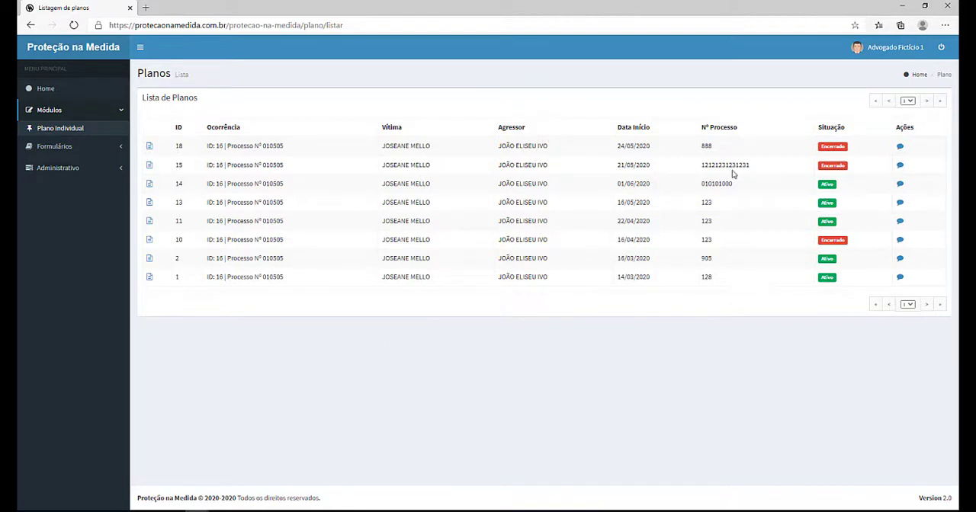
Step: Open the manifestation dialog for plan ID 18 and write faksjdkfjaskdjfksad as the new manifestation
left_click(900, 148)
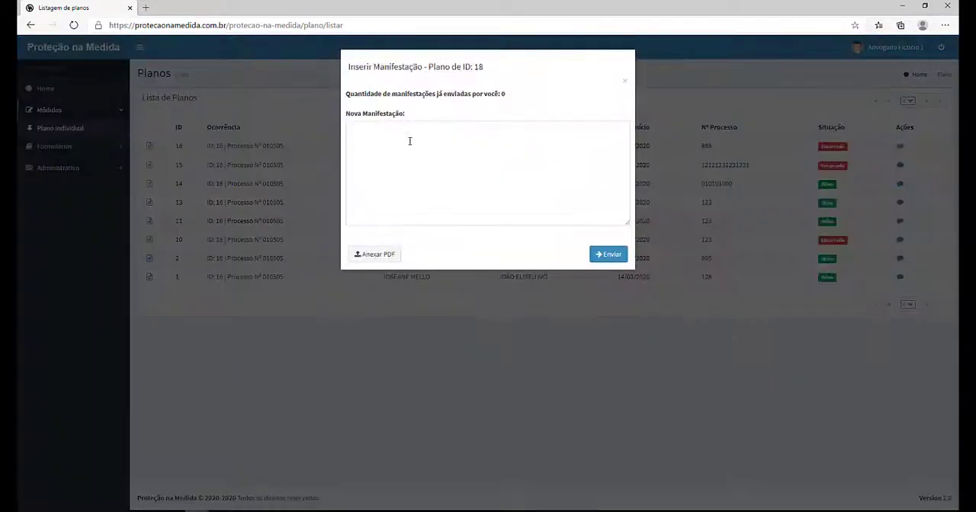
left_click(408, 139)
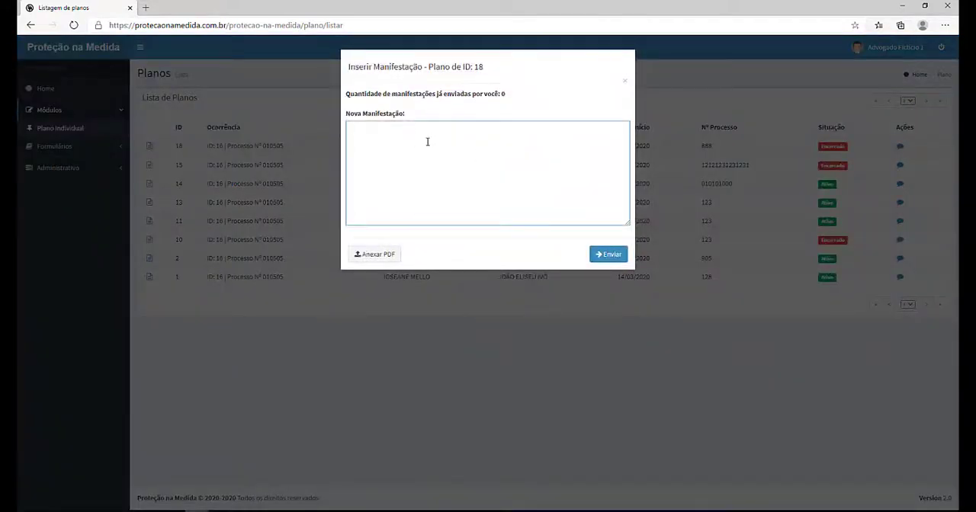
type("faksjdkfjaskdjfksadjfkjsakdjfk")
Step: Attach the PDF artigo procedural justice to the manifestation and send it
left_click(390, 256)
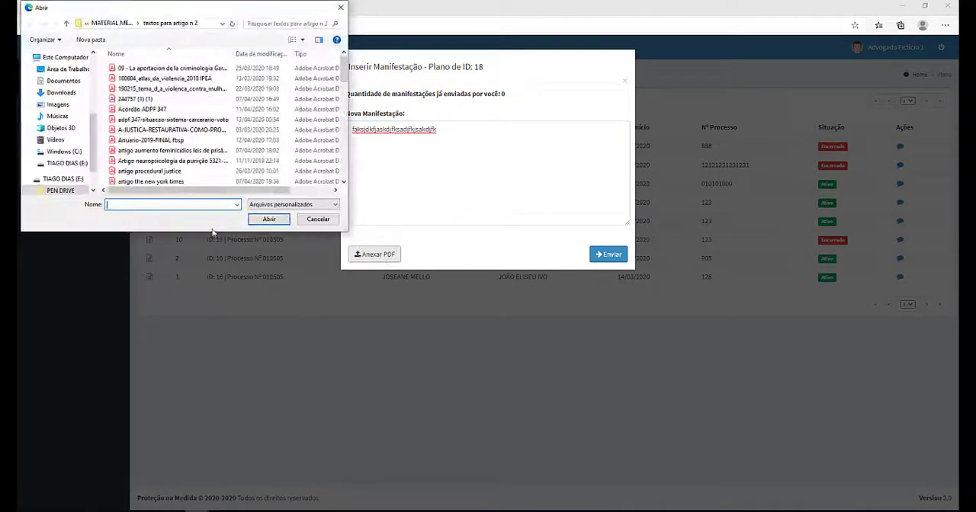
left_click(155, 171)
left_click(269, 219)
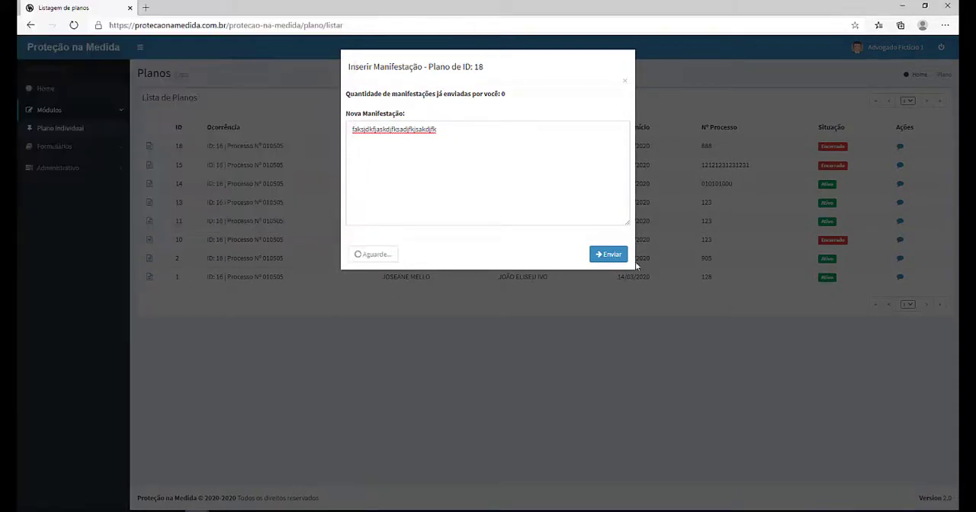
left_click(612, 270)
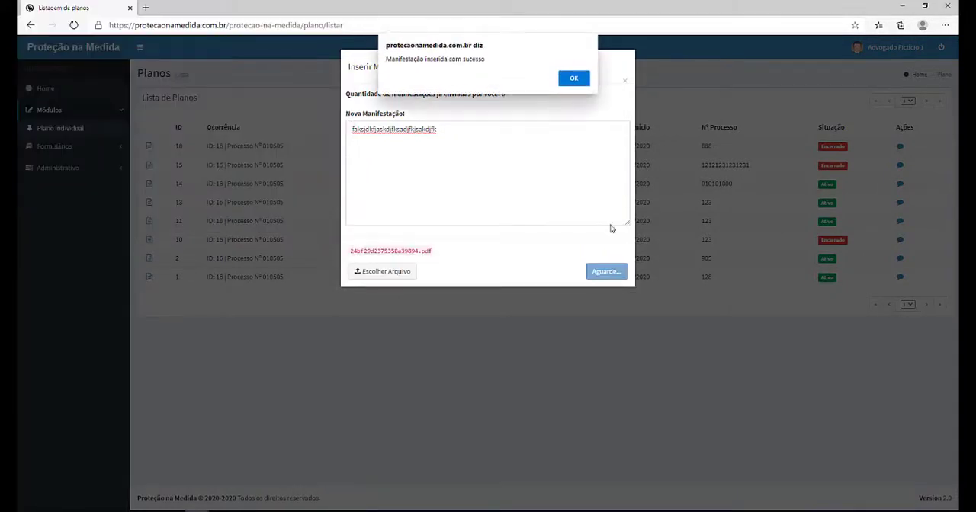
Step: Dismiss the manifestation success message
left_click(575, 79)
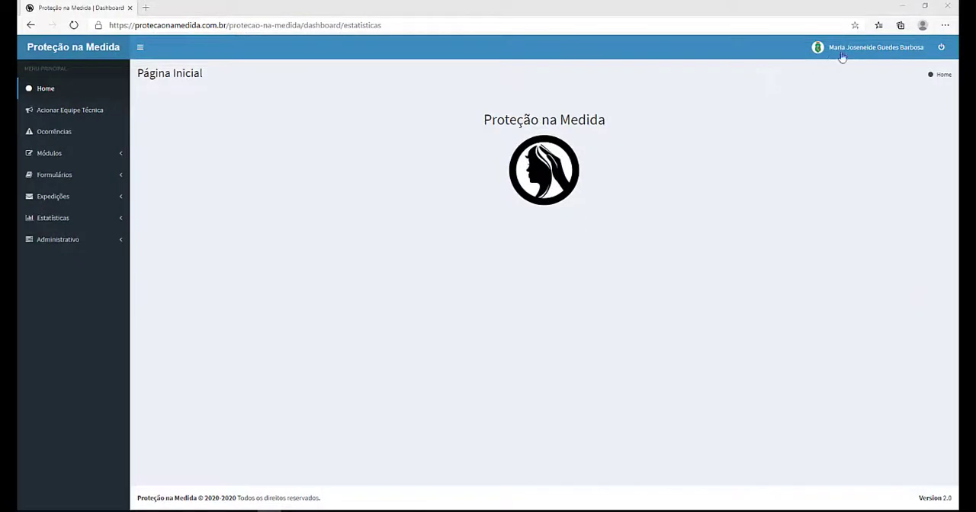
Step: Open the logged-in user's account menu showing Trocar Senha and Sair, and close it
left_click(848, 48)
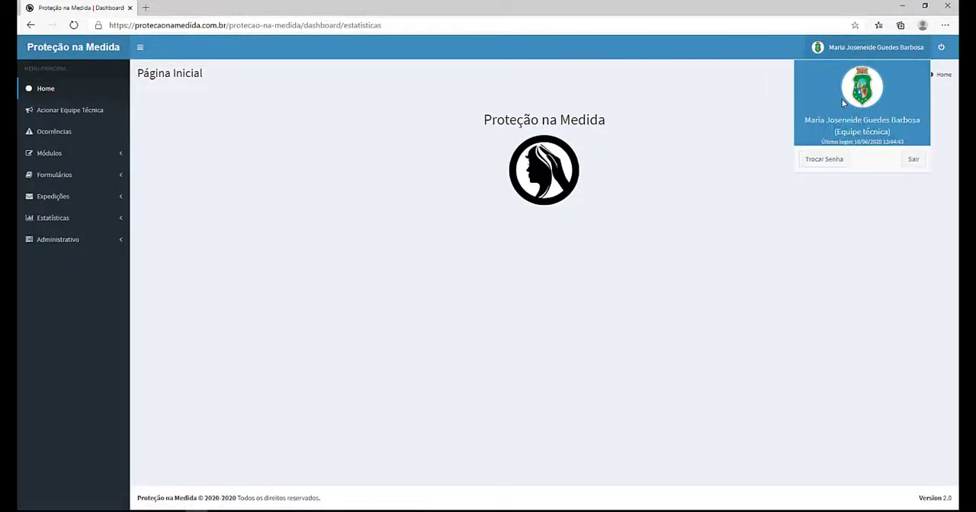
left_click(721, 157)
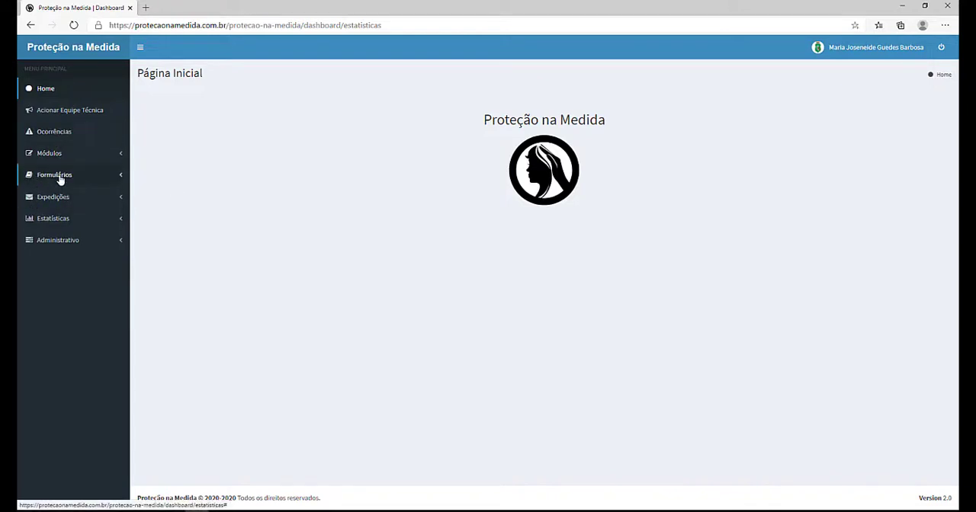
Step: Open the Vítima Complementar forms list under Formulários and start registering a new complementary form
left_click(58, 176)
left_click(52, 214)
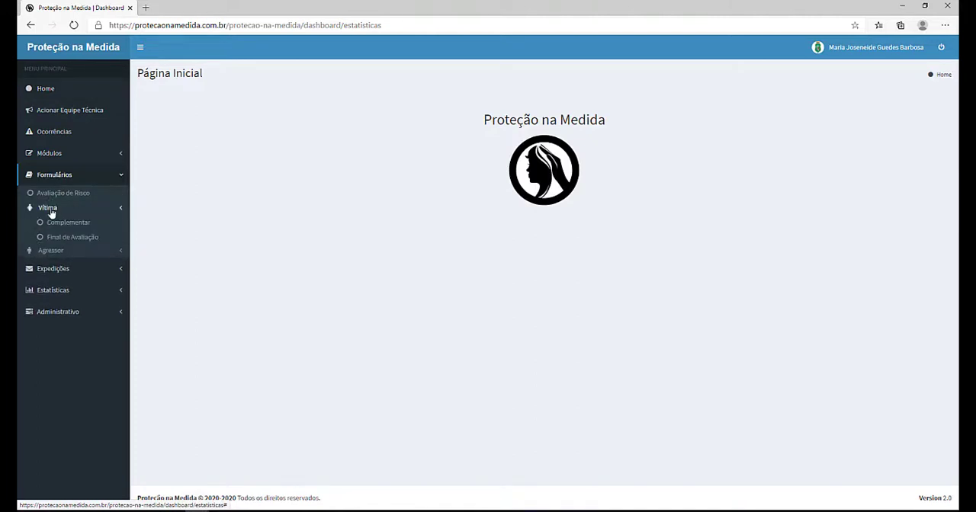
left_click(52, 223)
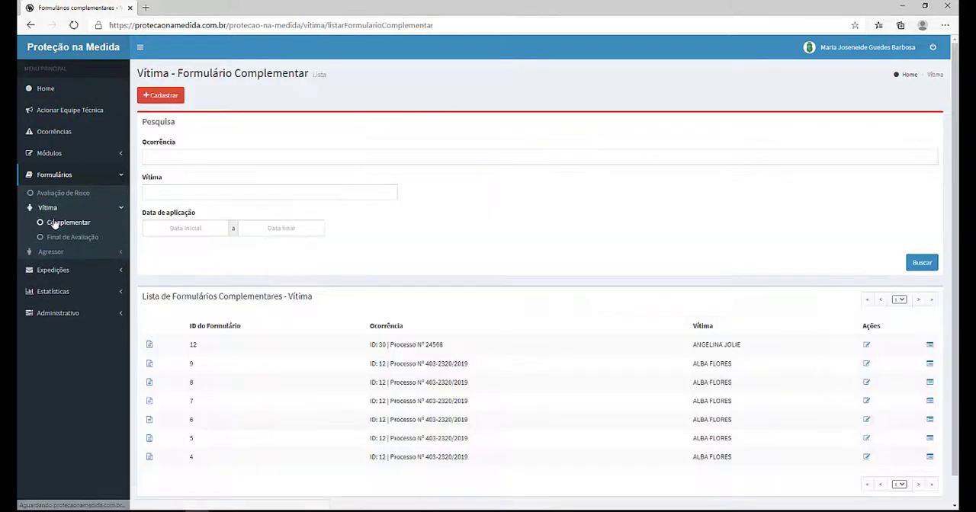
scroll(191, 205, "down", 1)
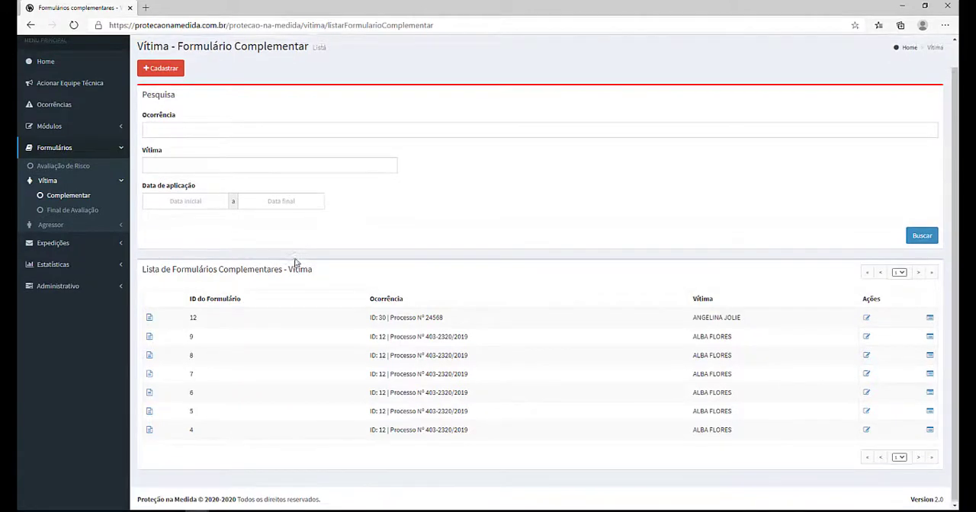
scroll(297, 263, "up", 1)
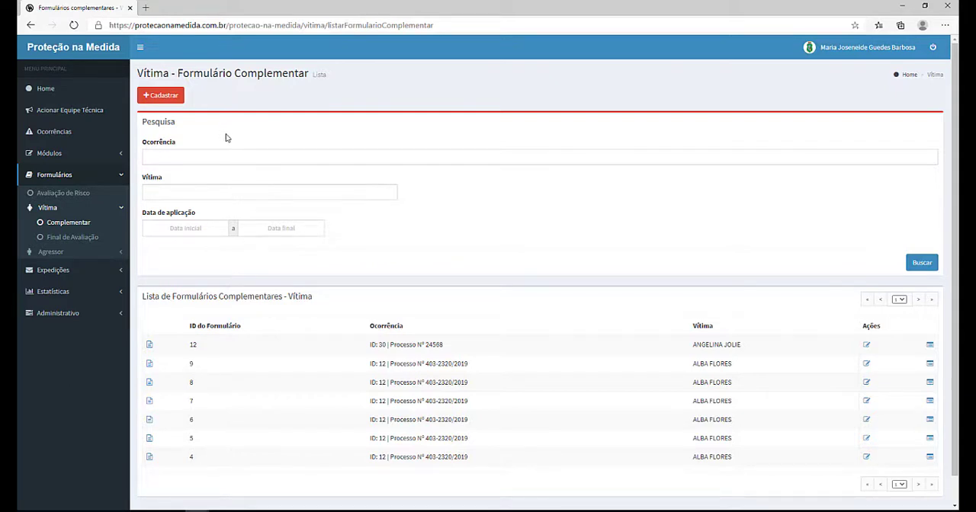
left_click(169, 97)
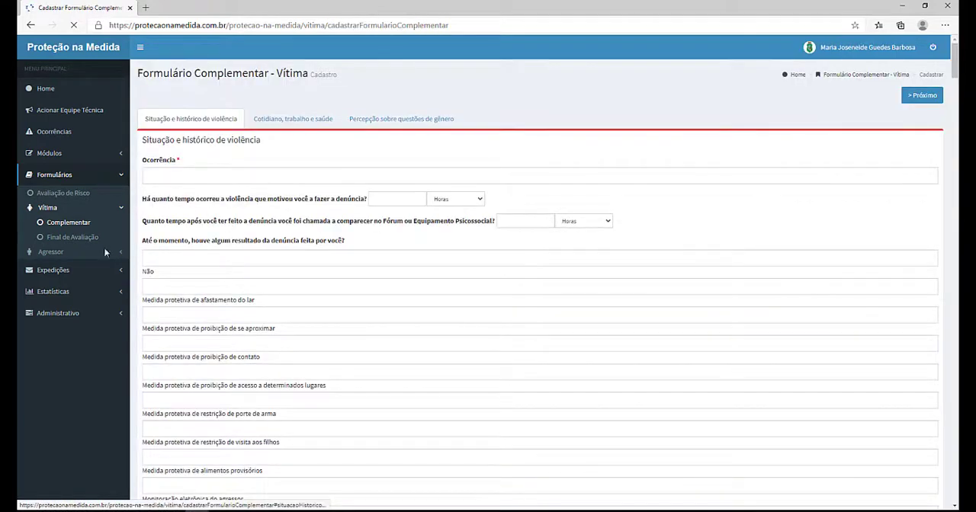
Step: Open the event registration form under Módulos > Evento
left_click(49, 153)
left_click(48, 201)
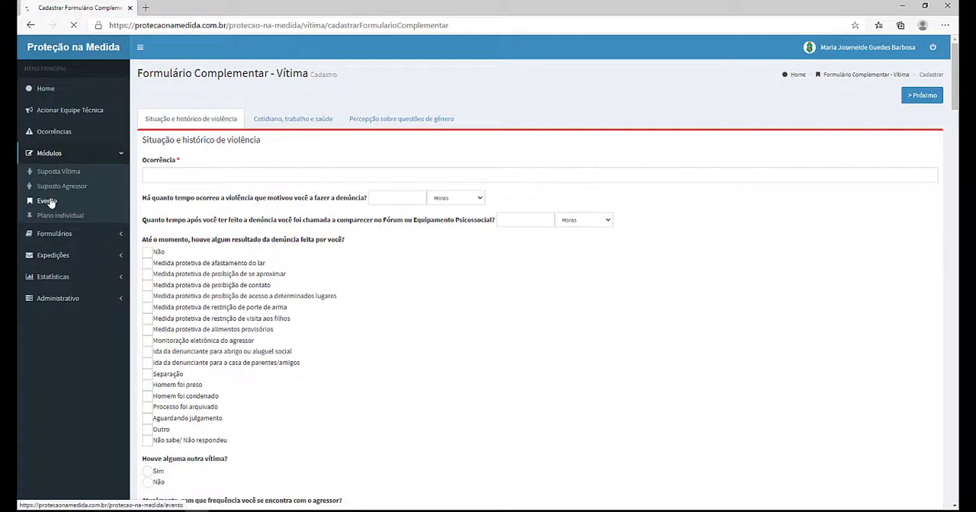
left_click(160, 97)
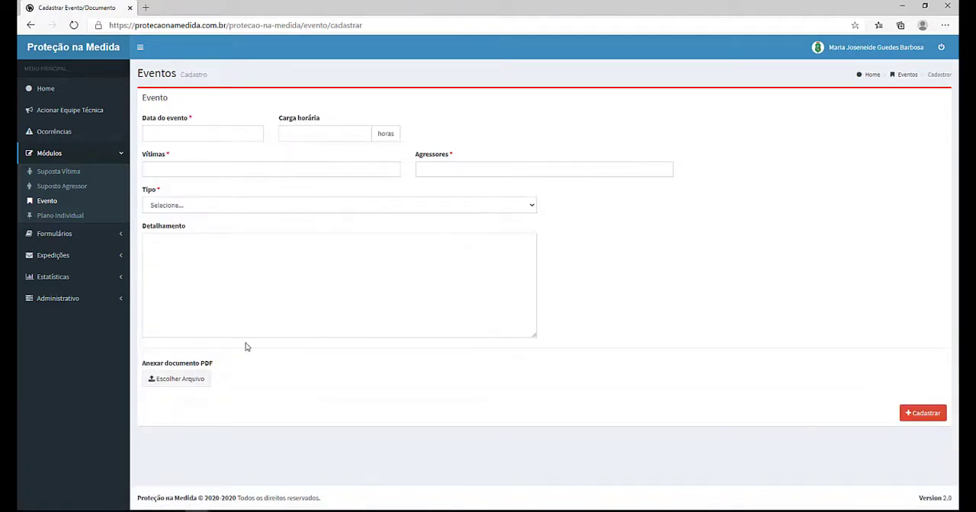
Step: Attach the PDF 244757 (1)(1) to the new event and toggle its Sigiloso option
left_click(180, 381)
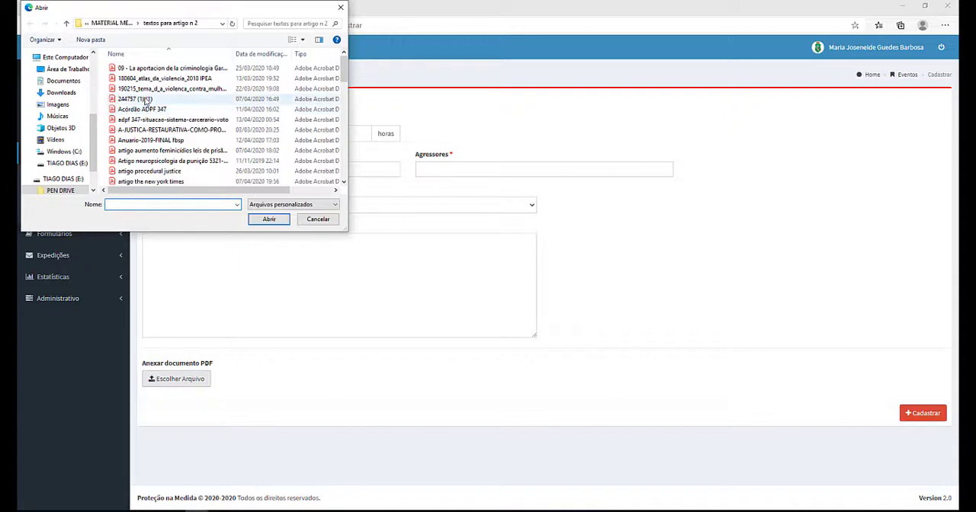
left_click(141, 99)
left_click(259, 218)
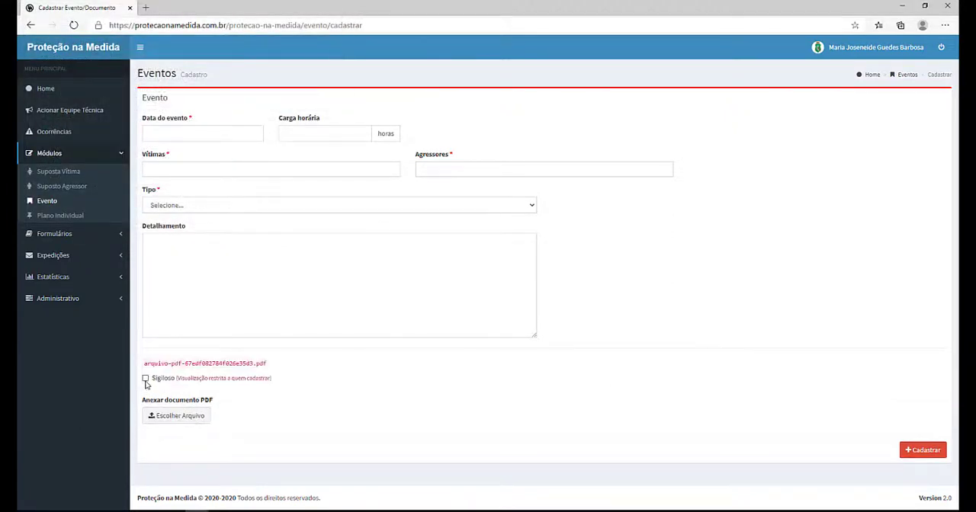
left_click(147, 381)
left_click(146, 381)
Step: Read the Proteção na Medida public home page describing the system, then return to the dashboard
left_click(54, 233)
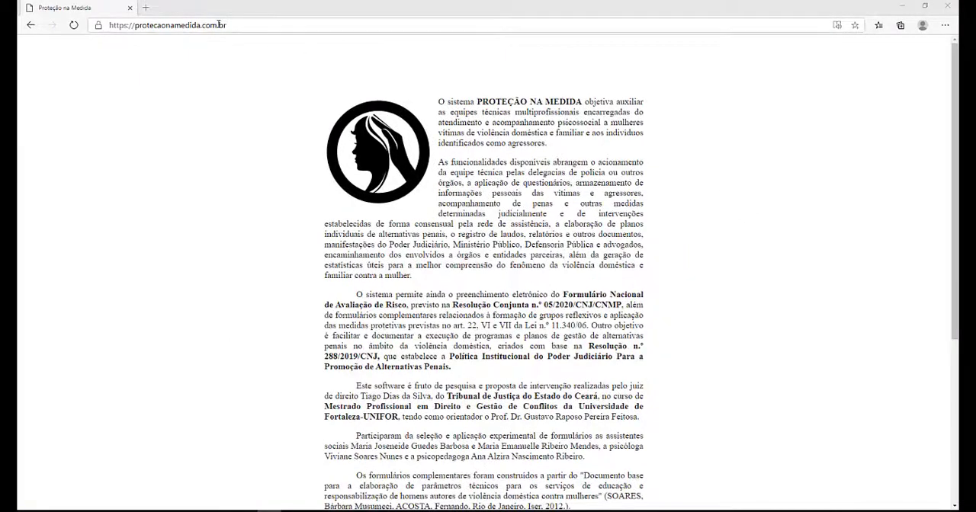
scroll(608, 132, "down", 5)
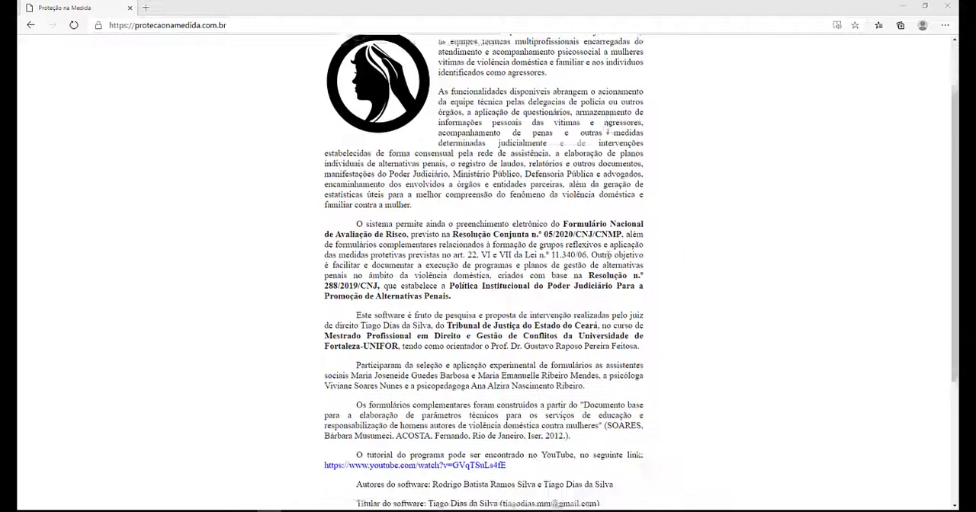
scroll(609, 143, "up", 5)
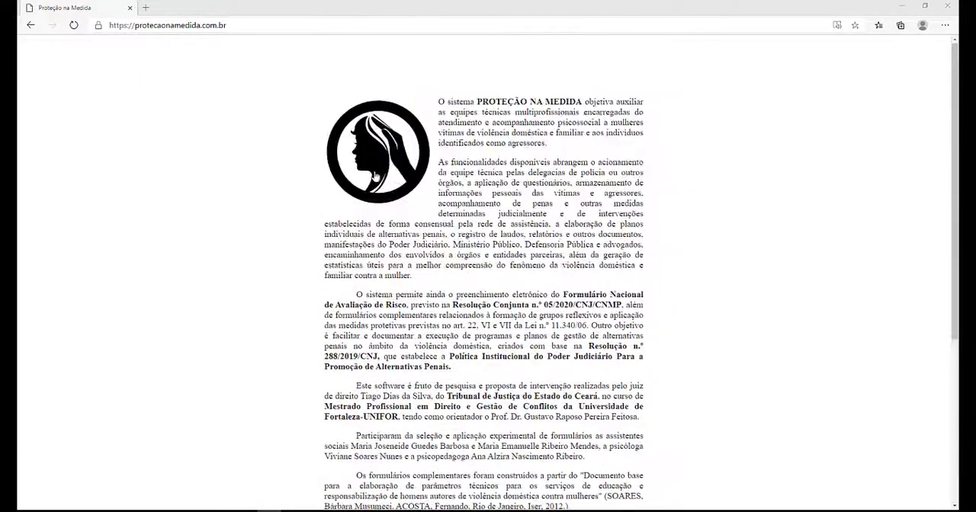
left_click(375, 176)
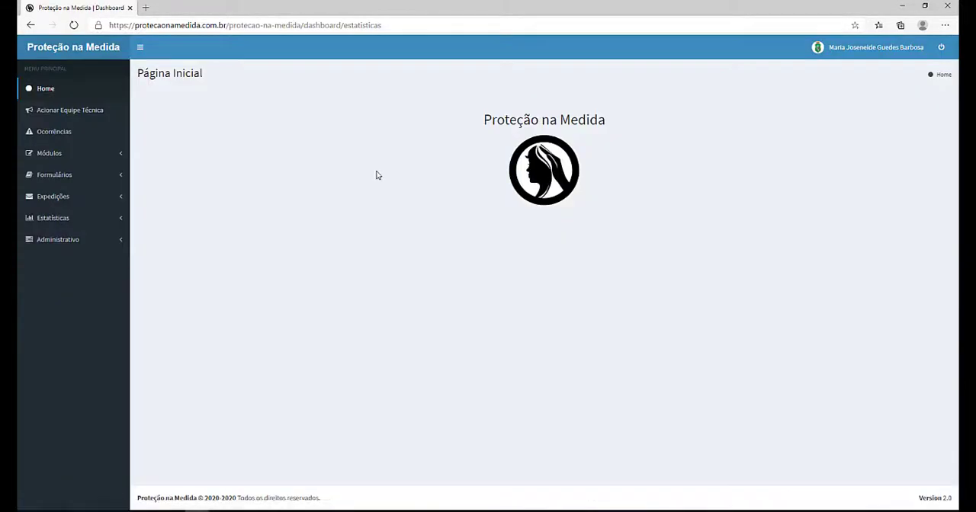